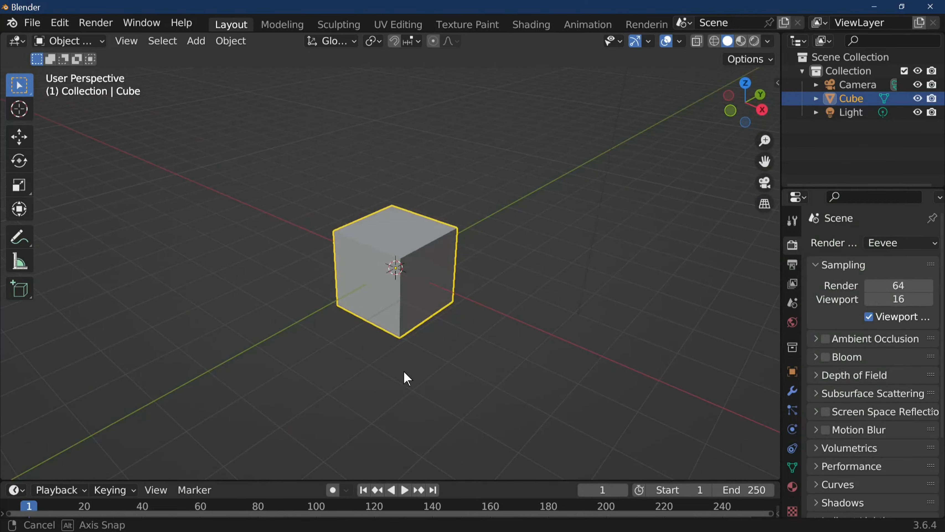
Step: Delete the default cube from the scene
{"action": "scroll", "coordinate": [413, 366], "scroll_direction": "down", "scroll_amount": 3}
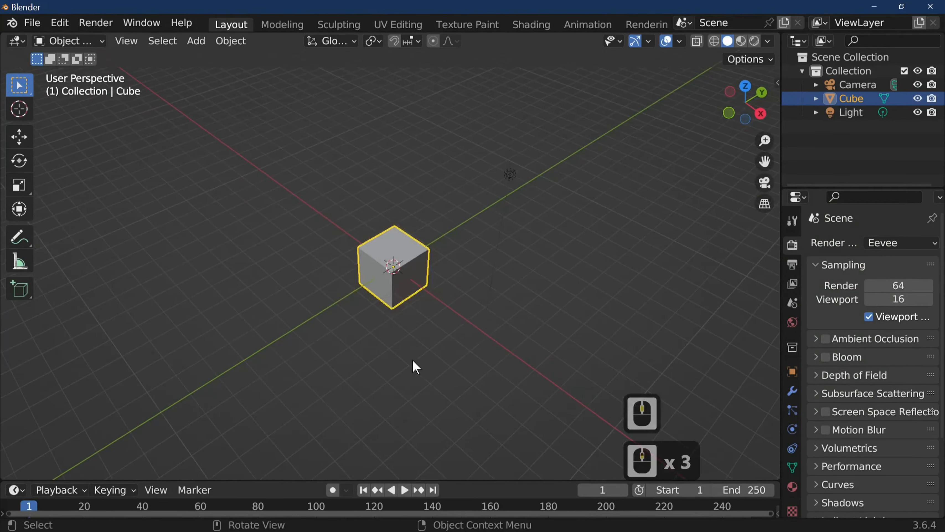
{"action": "scroll", "coordinate": [413, 361], "scroll_direction": "up", "scroll_amount": 3}
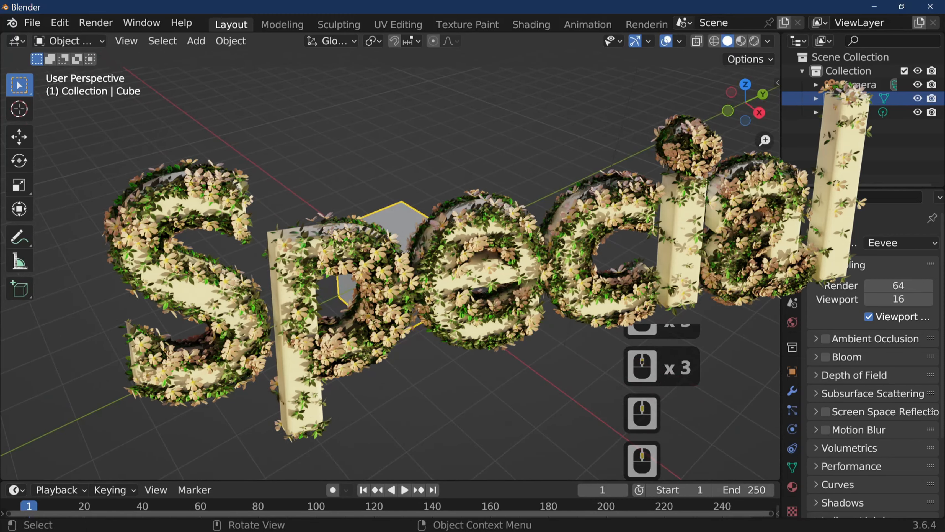
{"action": "left_click", "coordinate": [383, 241]}
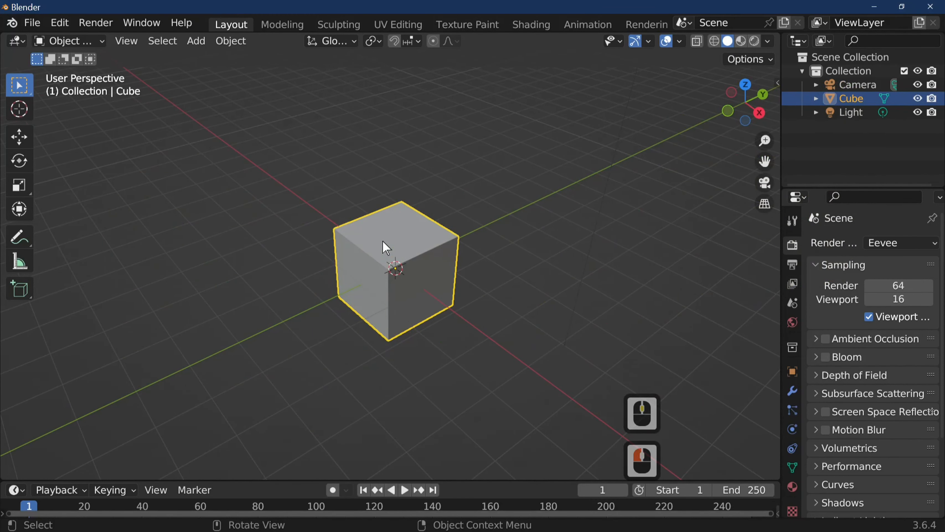
{"action": "key", "text": "Delete"}
{"action": "middle_click_drag", "start_coordinate": [358, 249], "coordinate": [402, 248]}
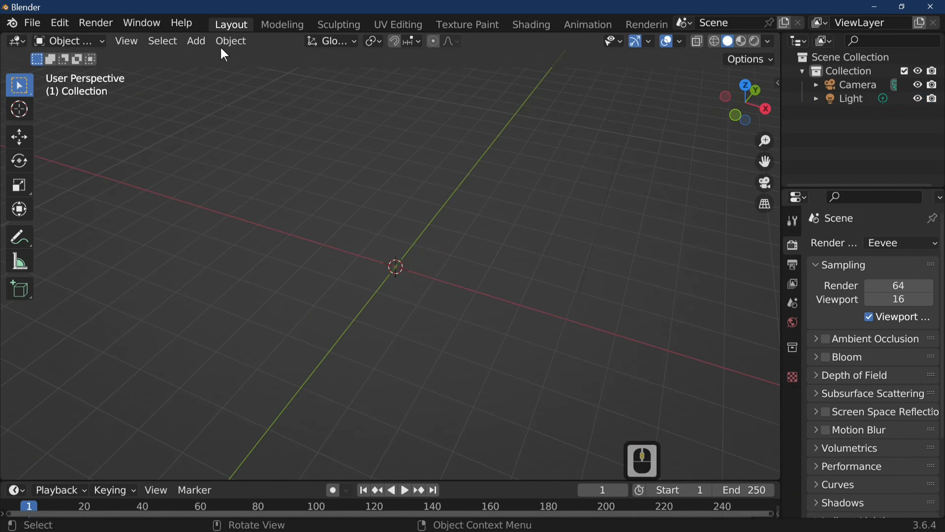
Step: Add a cone mesh at the origin with 6 vertices
{"action": "left_click", "coordinate": [196, 40]}
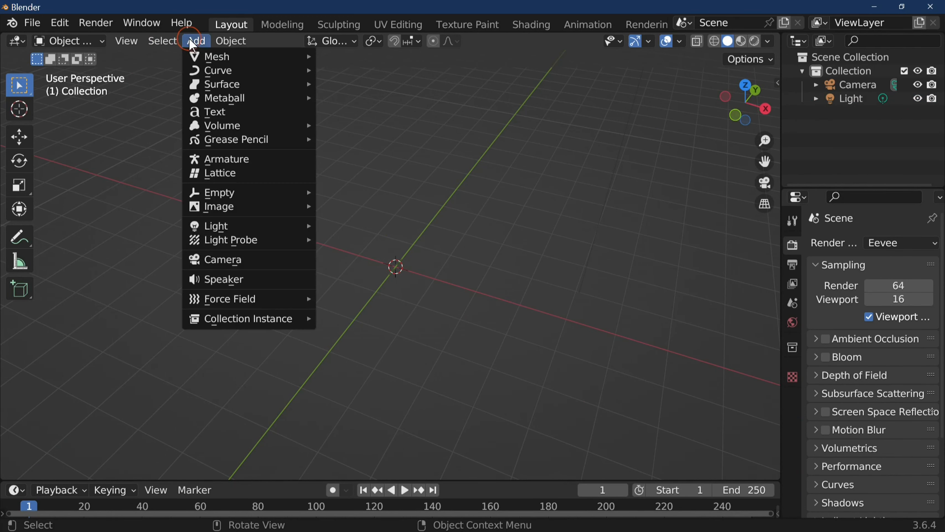
{"action": "left_click", "coordinate": [225, 59]}
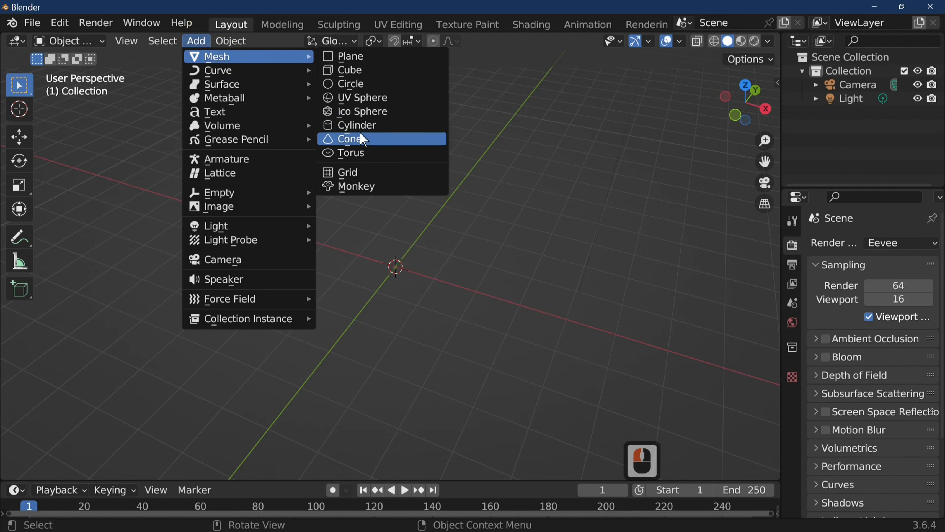
{"action": "left_click", "coordinate": [363, 139]}
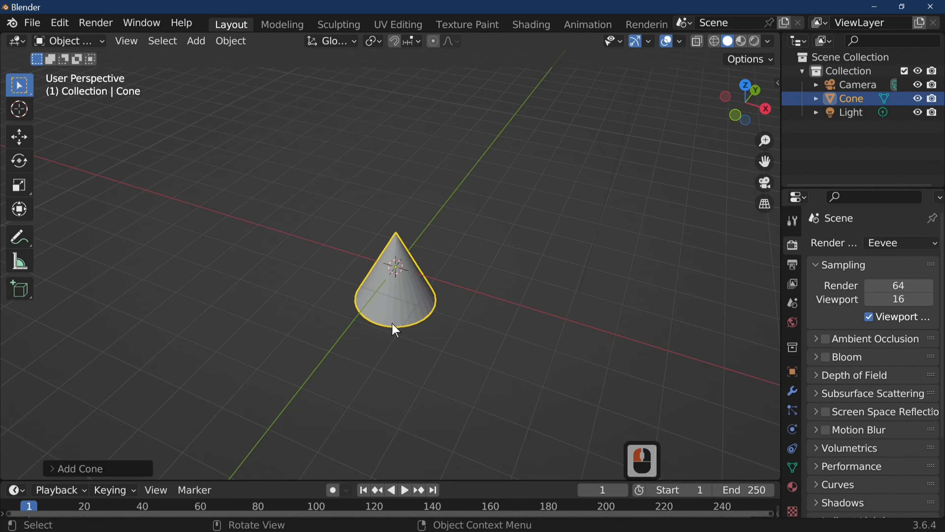
{"action": "left_click", "coordinate": [65, 470]}
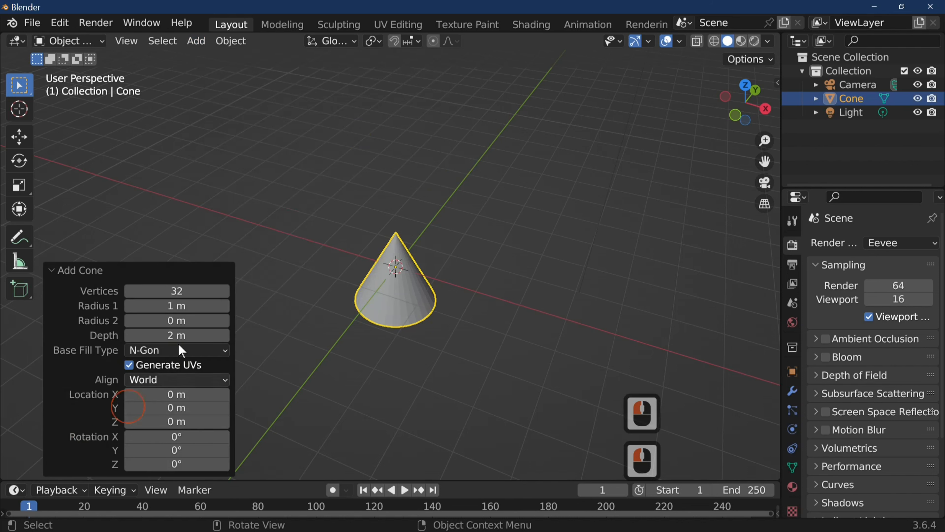
{"action": "double_click", "coordinate": [171, 291]}
{"action": "type", "text": "6"}
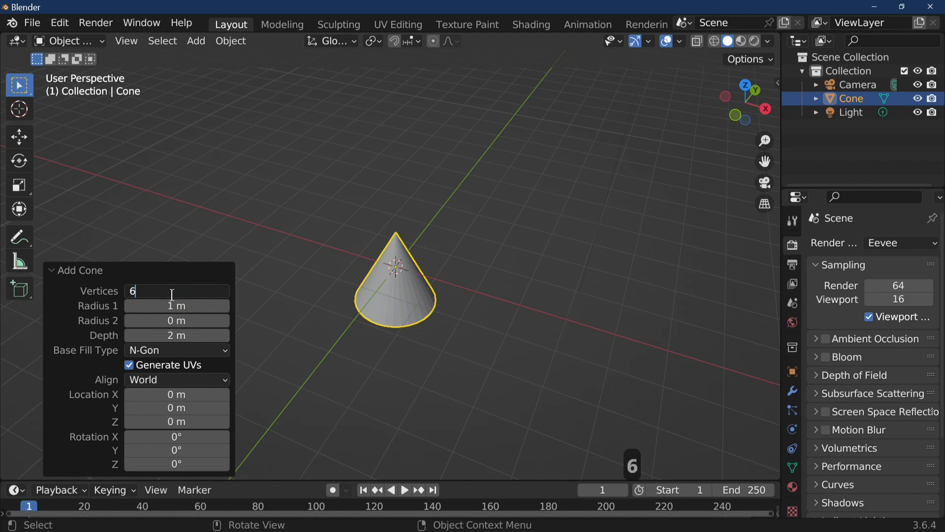
{"action": "key", "text": "Return"}
{"action": "middle_click_drag", "start_coordinate": [406, 368], "coordinate": [443, 311]}
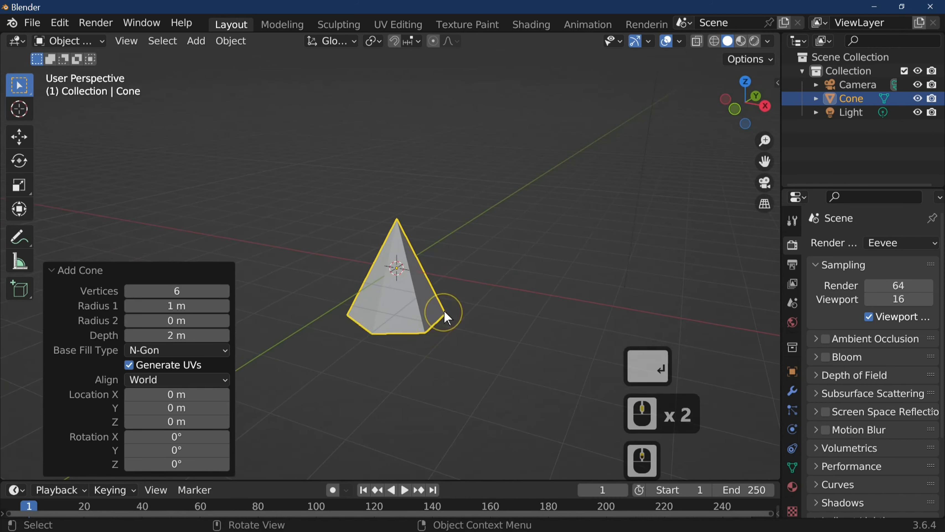
Step: Scale the cone down along the Z axis to flatten it into a low hexagonal pyramid
{"action": "left_click", "coordinate": [411, 307]}
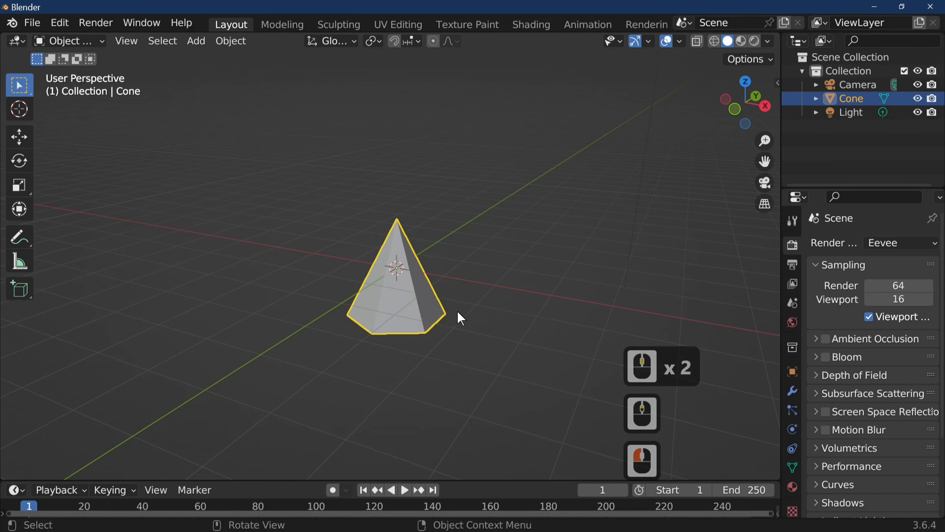
{"action": "key", "text": "s"}
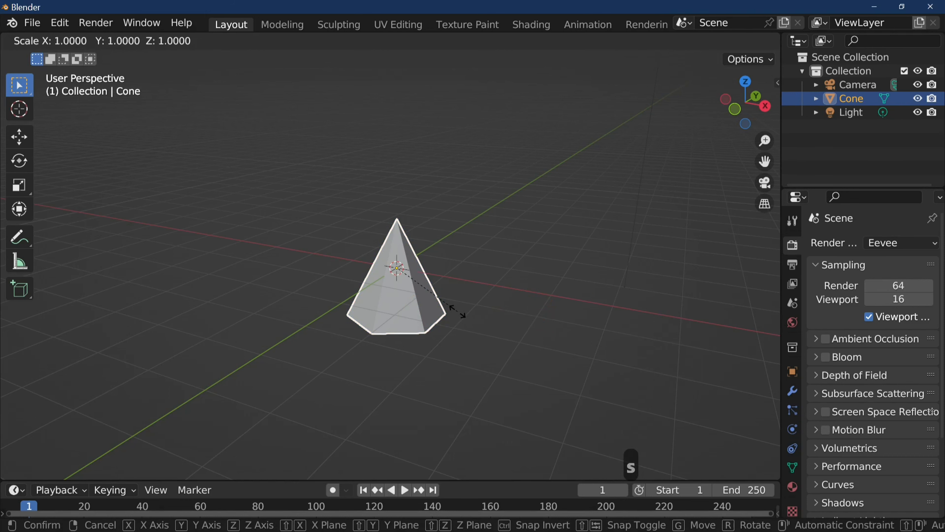
{"action": "key", "text": "z"}
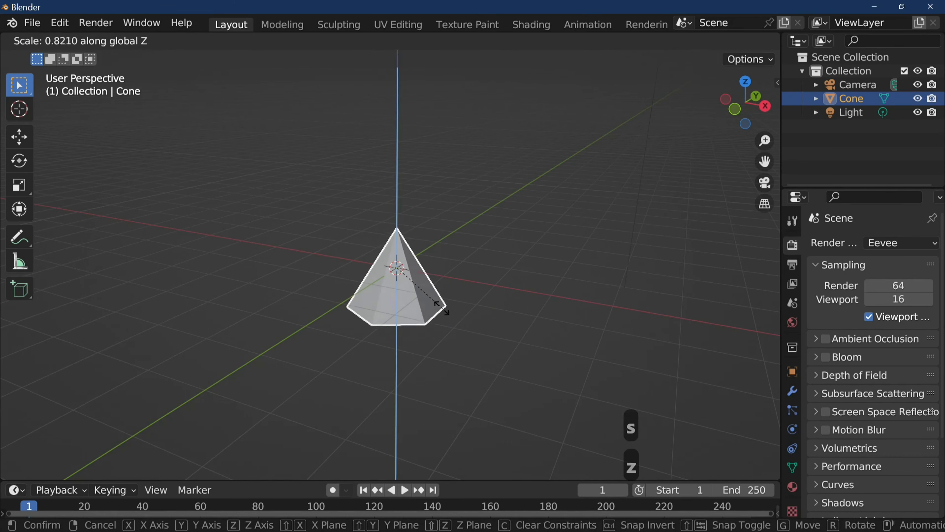
{"action": "left_click", "coordinate": [393, 333]}
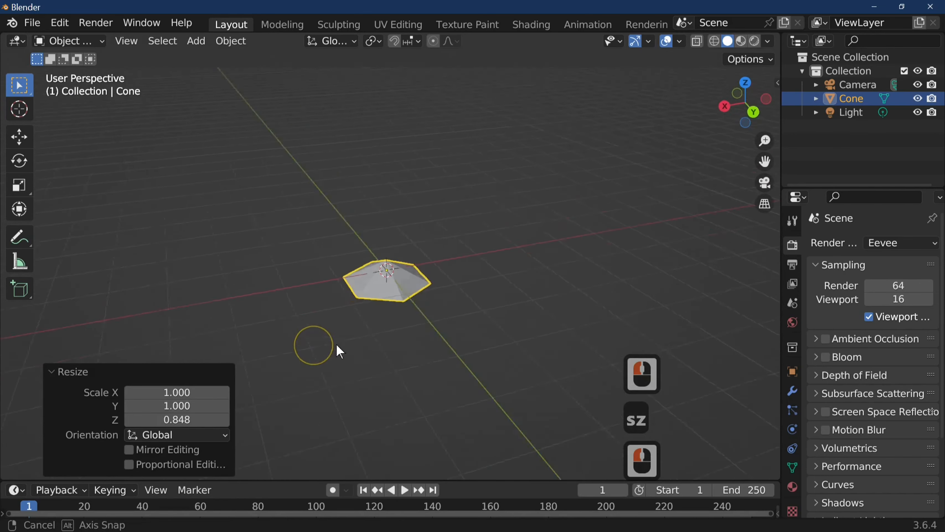
{"action": "middle_click_drag", "start_coordinate": [550, 335], "coordinate": [508, 354]}
{"action": "scroll", "coordinate": [509, 352], "scroll_direction": "up", "scroll_amount": 4}
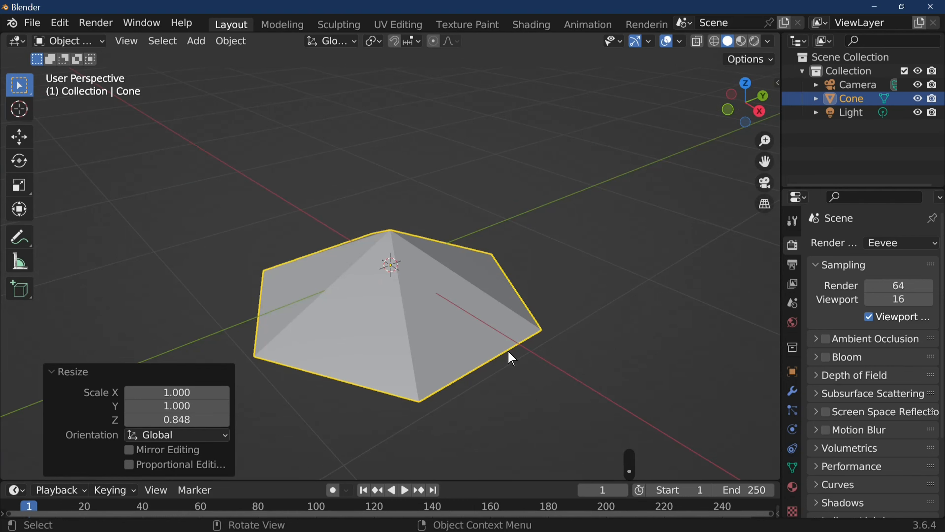
Step: Delete only the hexagonal base face of the cone in Edit Mode, leaving its underside open
{"action": "scroll", "coordinate": [508, 352], "scroll_direction": "down", "scroll_amount": 4}
{"action": "middle_click_drag", "start_coordinate": [485, 350], "coordinate": [495, 270]}
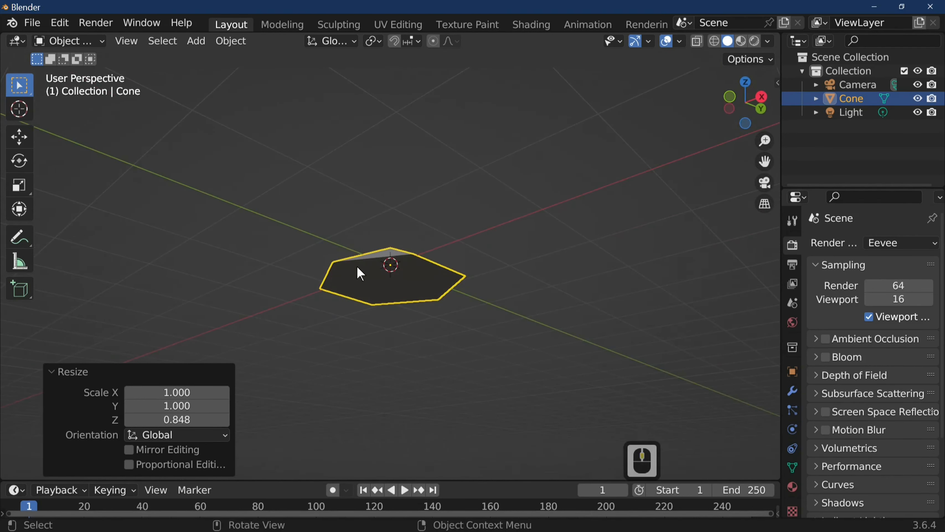
{"action": "key", "text": "Tab"}
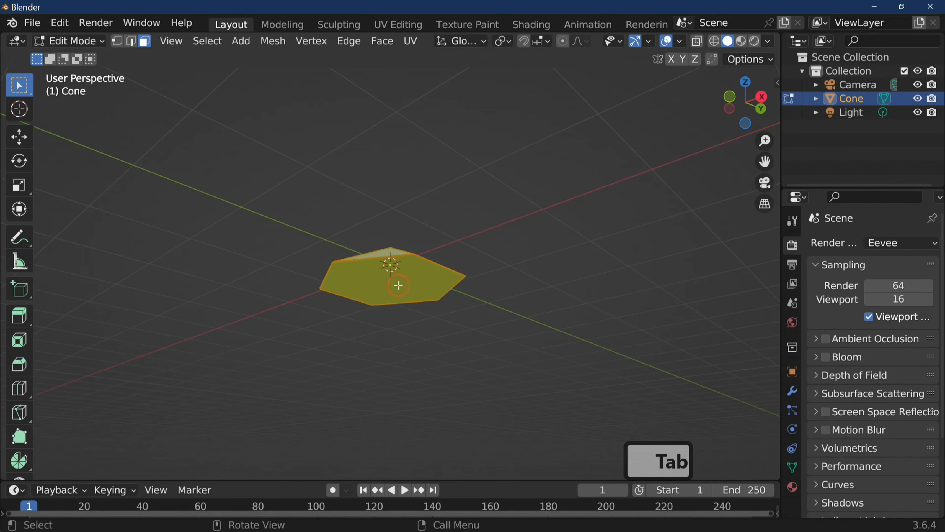
{"action": "left_click", "coordinate": [398, 285]}
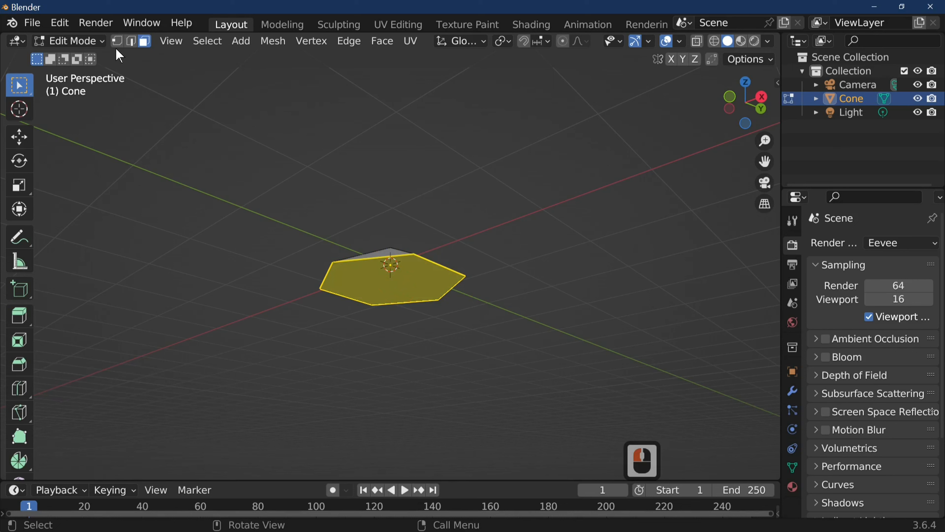
{"action": "left_click", "coordinate": [145, 41]}
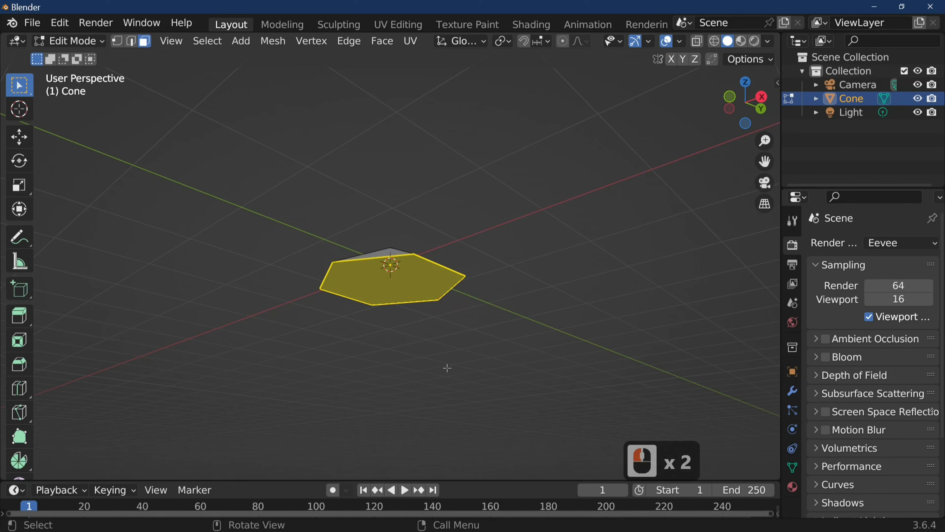
{"action": "key", "text": "x"}
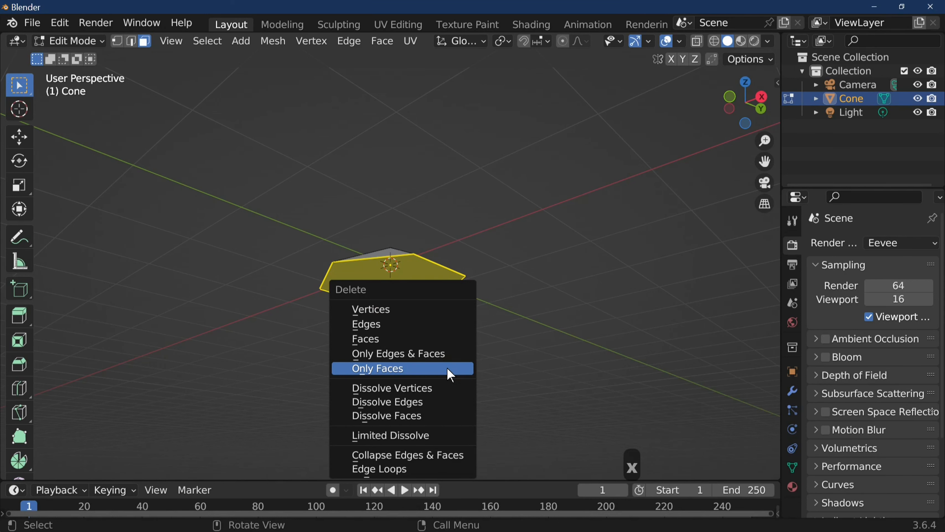
{"action": "left_click", "coordinate": [448, 370]}
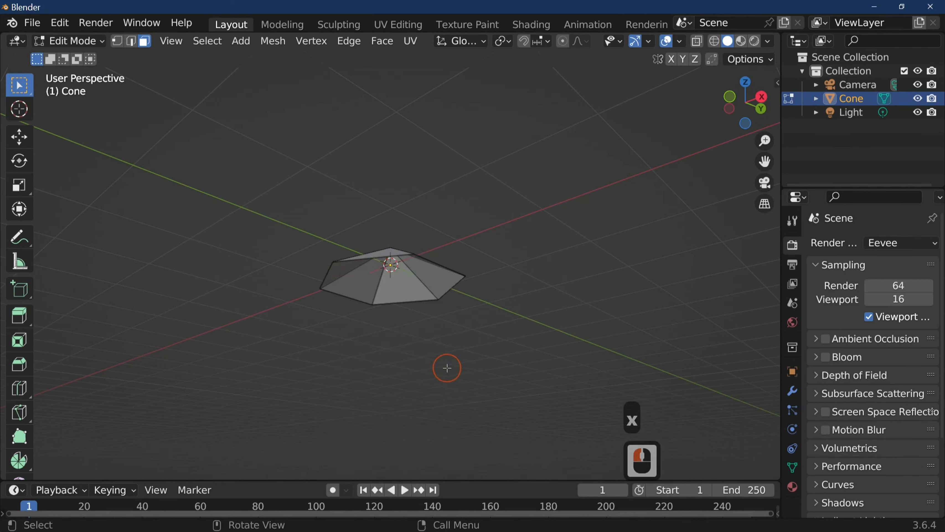
{"action": "middle_click_drag", "start_coordinate": [446, 365], "coordinate": [529, 401]}
{"action": "scroll", "coordinate": [530, 402], "scroll_direction": "up", "scroll_amount": 5}
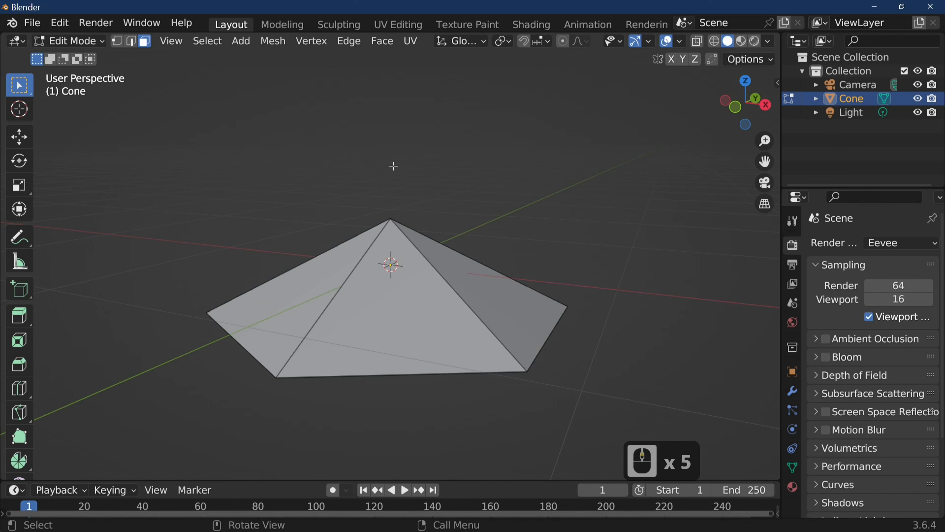
{"action": "middle_click_drag", "start_coordinate": [394, 166], "coordinate": [459, 299]}
Step: Widen the Edit Mode toolbar to two columns so that all its tools fit
{"action": "key", "text": "Tab"}
{"action": "key", "text": "Tab"}
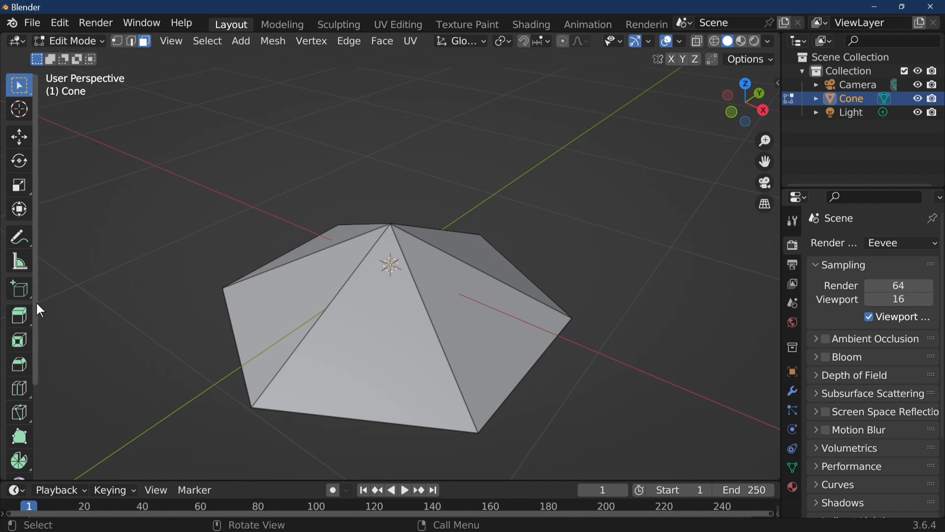
{"action": "left_click_drag", "start_coordinate": [35, 304], "coordinate": [61, 302]}
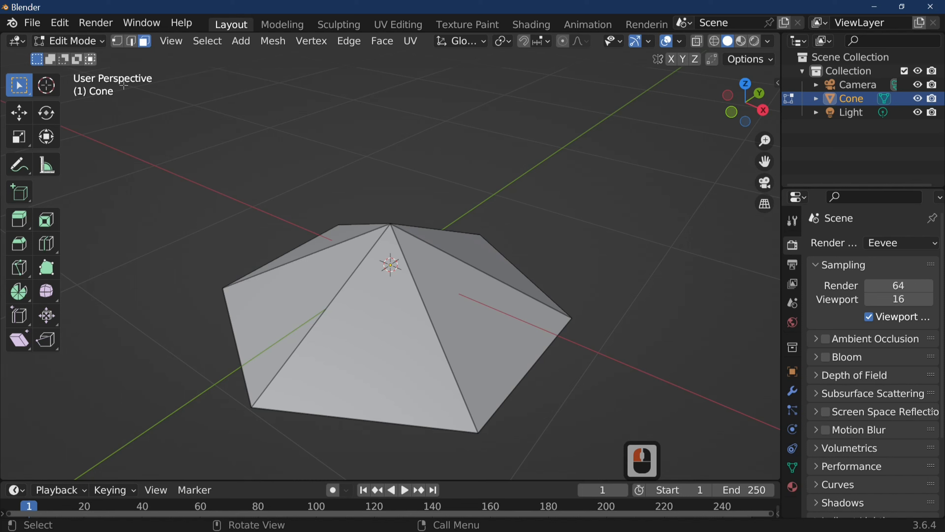
Step: Move all of the cone's geometry down about 0.32 m along Z in front view, below its origin, and return to Object Mode
{"action": "key", "text": "a"}
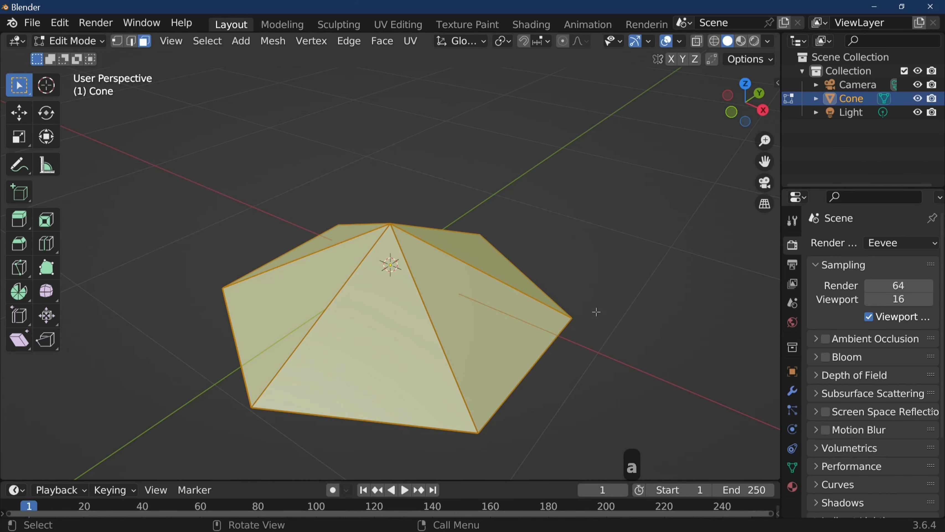
{"action": "key", "text": "1"}
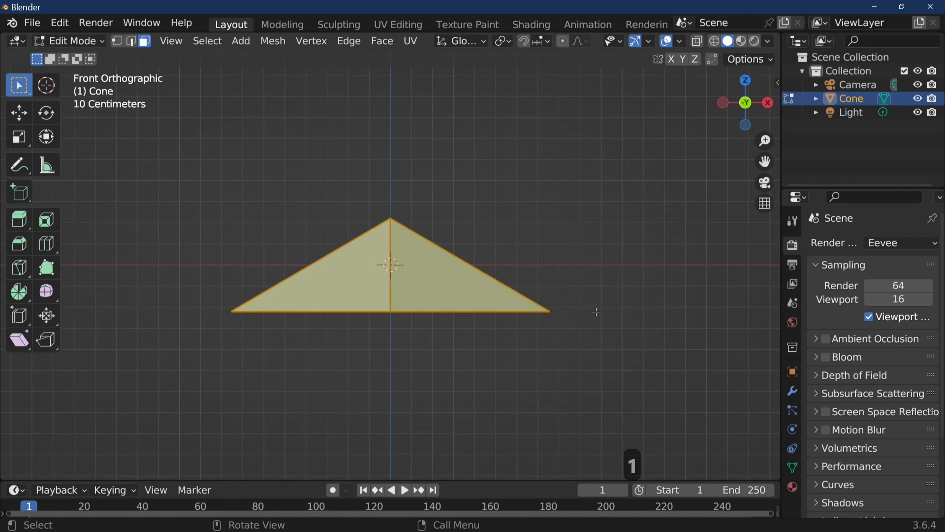
{"action": "key", "text": "g"}
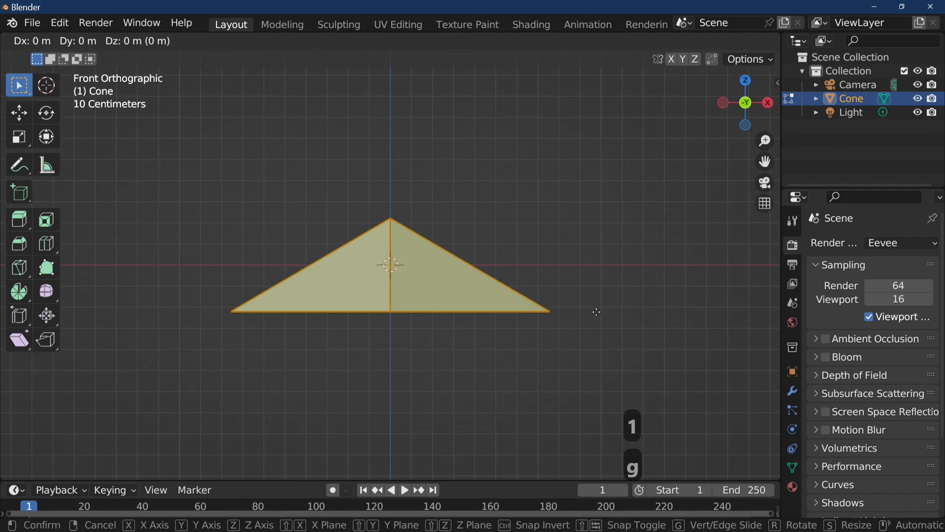
{"action": "key", "text": "z"}
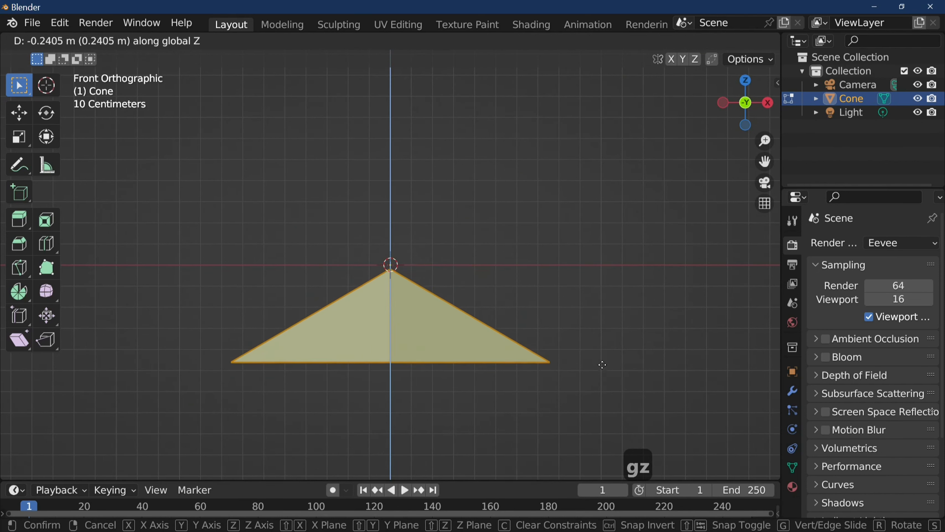
{"action": "left_click", "coordinate": [602, 376]}
{"action": "scroll", "coordinate": [560, 356], "scroll_direction": "up", "scroll_amount": 4}
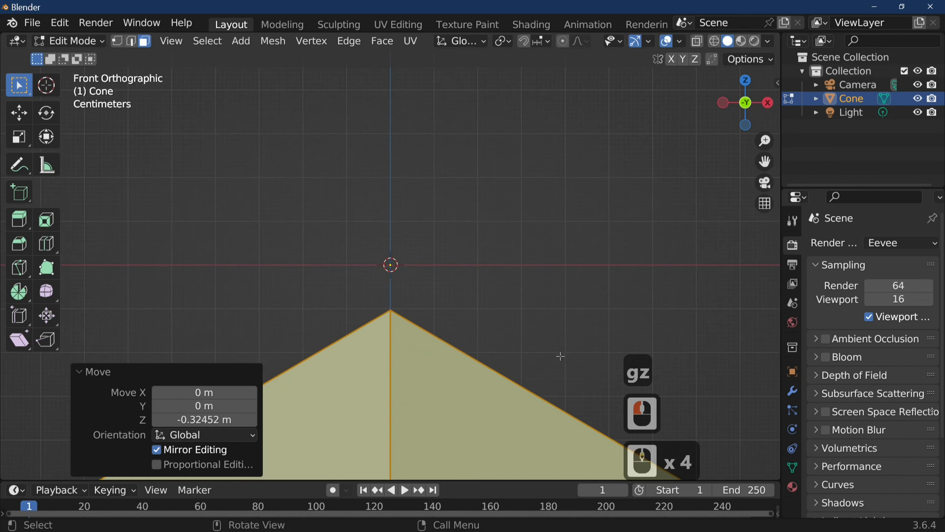
{"action": "scroll", "coordinate": [561, 356], "scroll_direction": "up", "scroll_amount": 2}
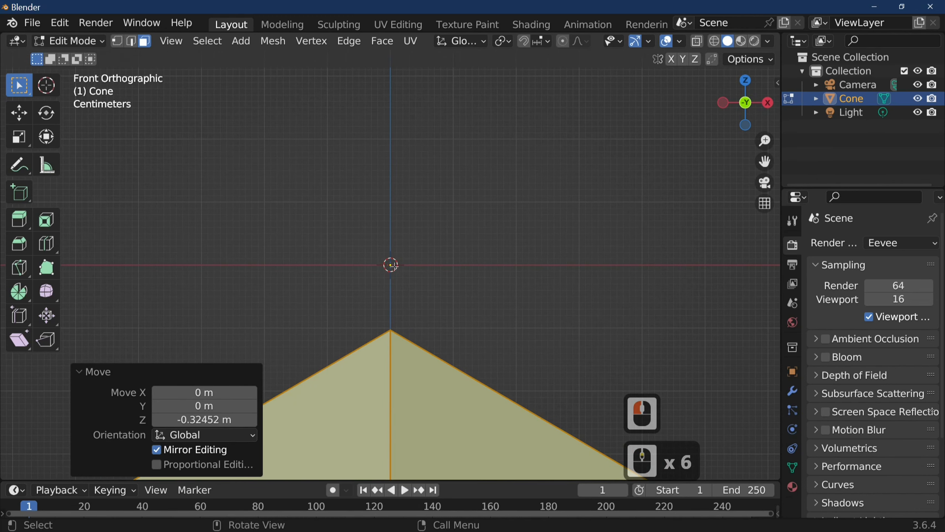
{"action": "scroll", "coordinate": [483, 300], "scroll_direction": "down", "scroll_amount": 3}
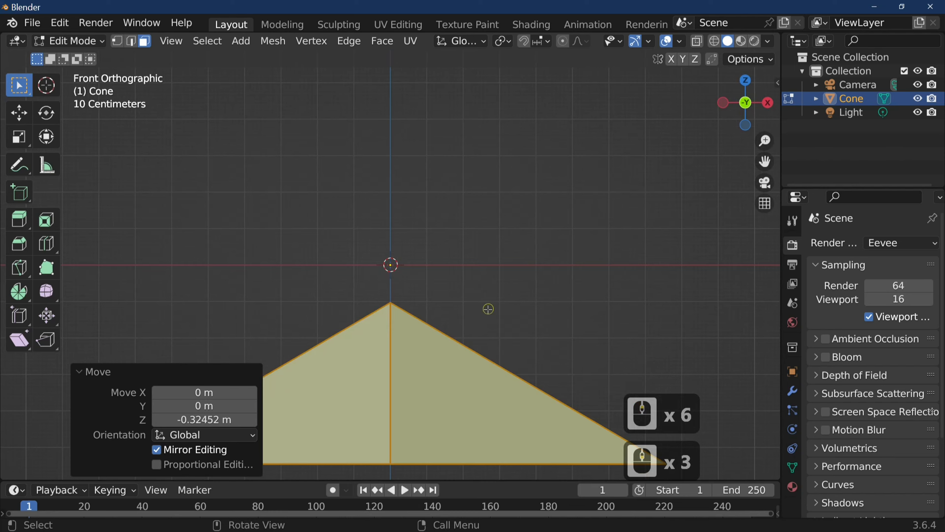
{"action": "middle_click_drag", "start_coordinate": [487, 308], "coordinate": [428, 298]}
{"action": "key", "text": "Tab"}
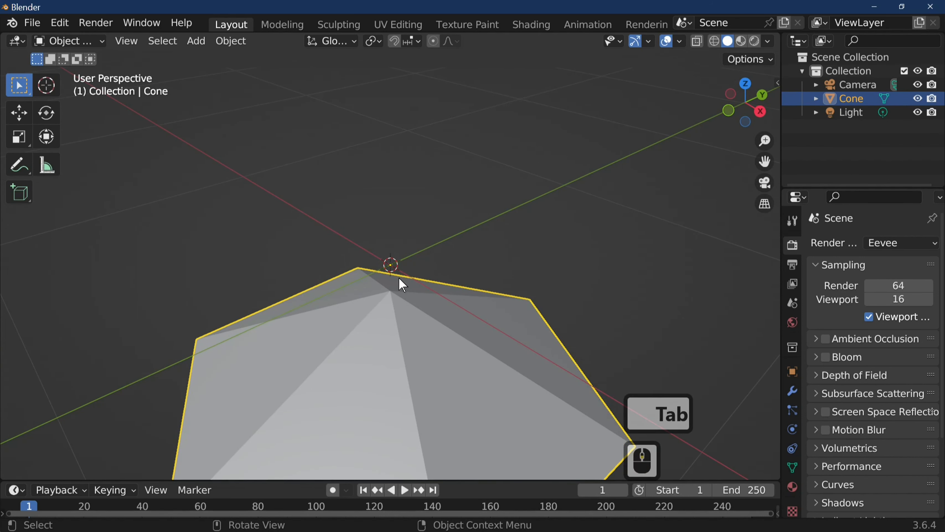
Step: Rotate the flattened cone -90° about the global X axis so that it stands upright
{"action": "middle_click_drag", "start_coordinate": [498, 299], "coordinate": [507, 283]}
{"action": "key", "text": "ctrl+z"}
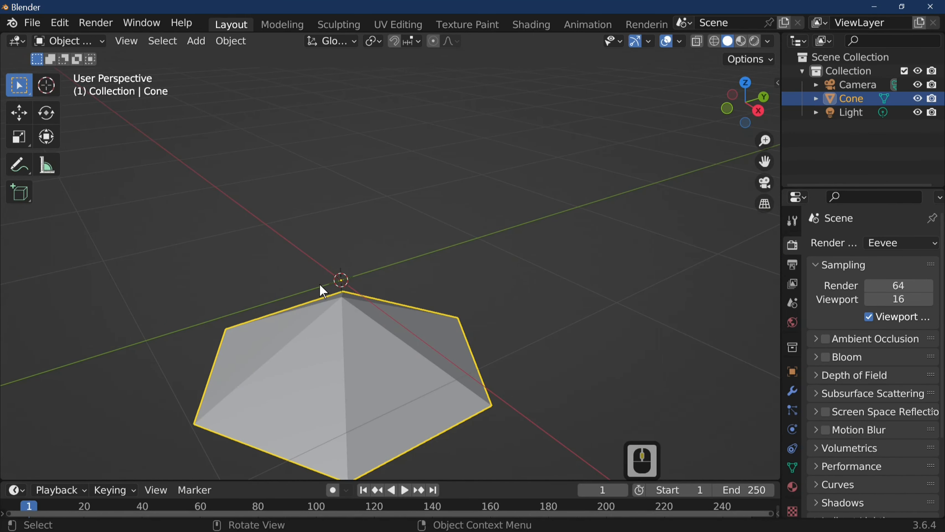
{"action": "scroll", "coordinate": [382, 296], "scroll_direction": "down", "scroll_amount": 3}
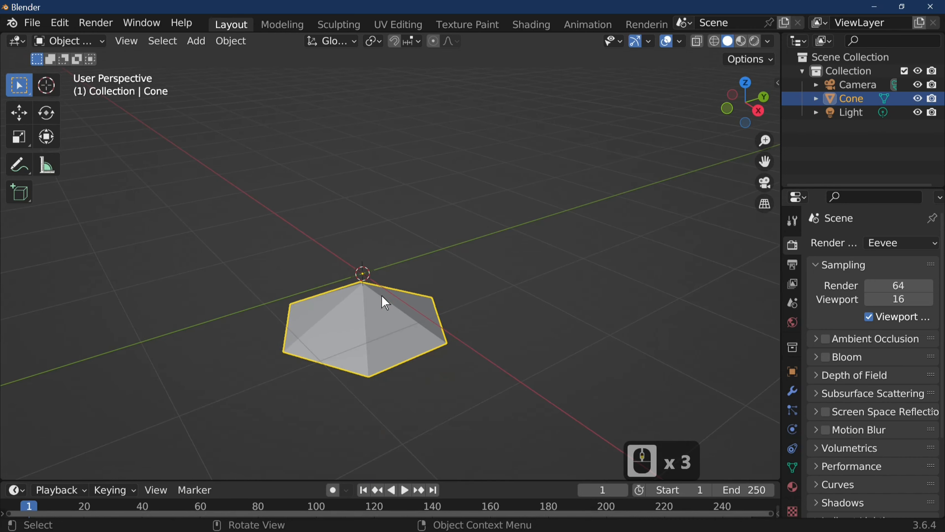
{"action": "key", "text": "r"}
{"action": "key", "text": "x"}
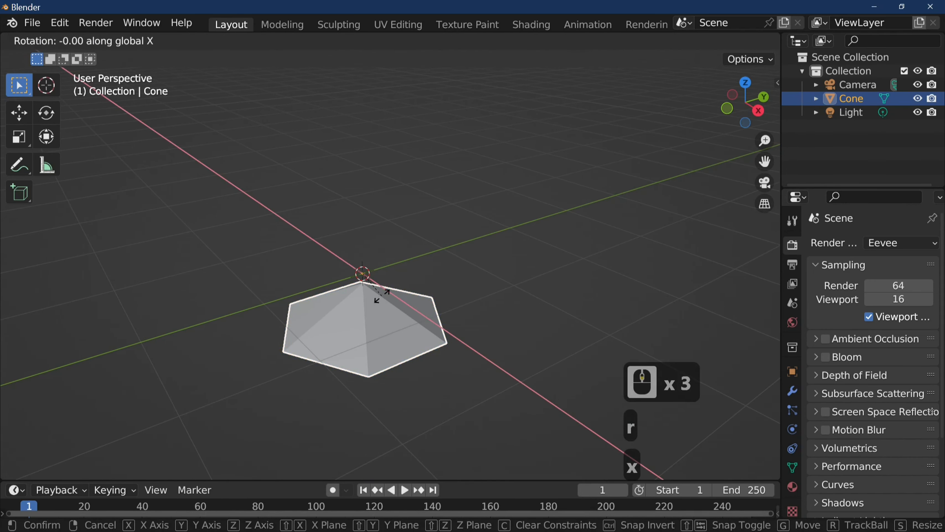
{"action": "key", "text": "minus"}
{"action": "type", "text": "90"}
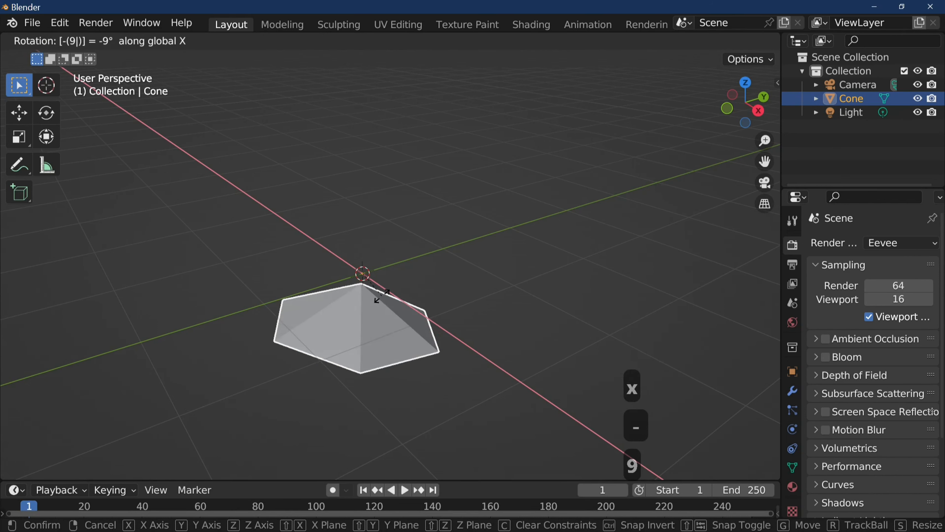
{"action": "key", "text": "Return"}
{"action": "middle_click_drag", "start_coordinate": [390, 307], "coordinate": [332, 283]}
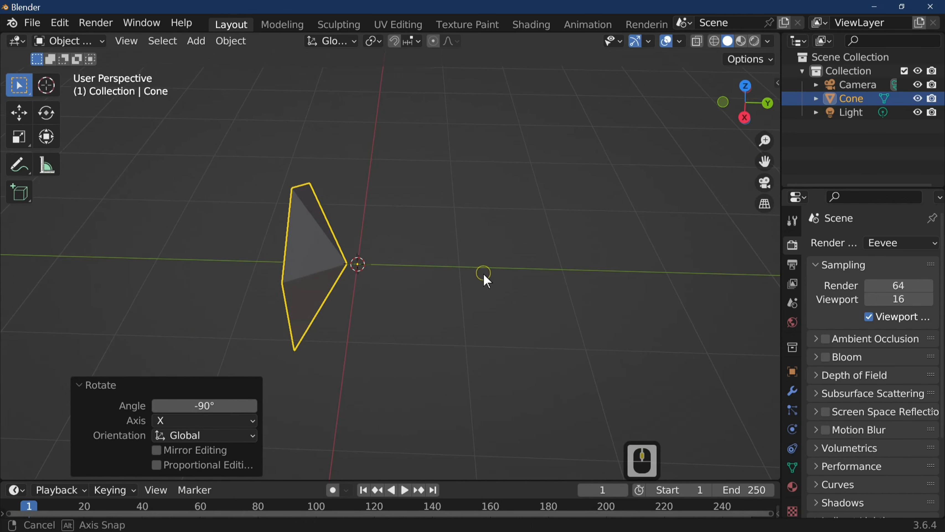
{"action": "middle_click_drag", "start_coordinate": [483, 277], "coordinate": [408, 305]}
Step: Display the cone's location, rotation, scale and dimension values alongside the 3D view in Object Mode
{"action": "key", "text": "Tab"}
{"action": "key", "text": "Tab"}
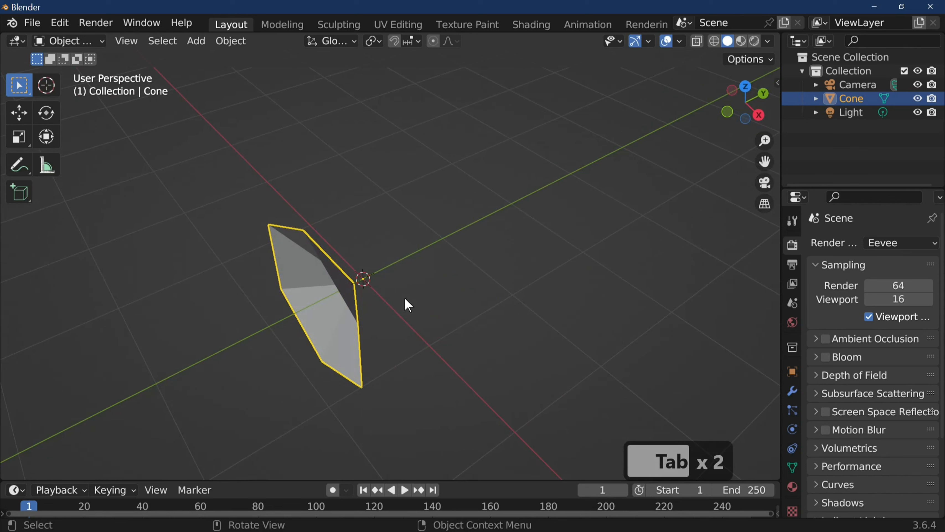
{"action": "key", "text": "ctrl+a"}
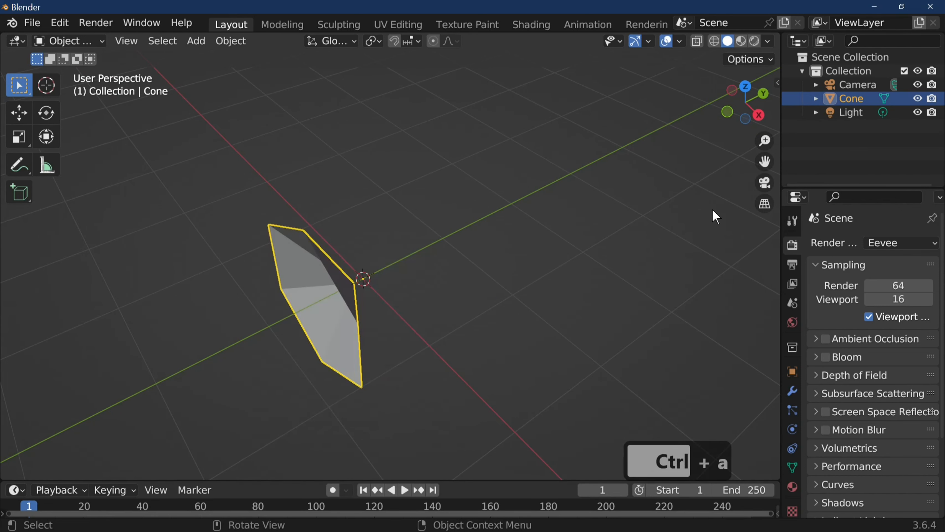
{"action": "key", "text": "n"}
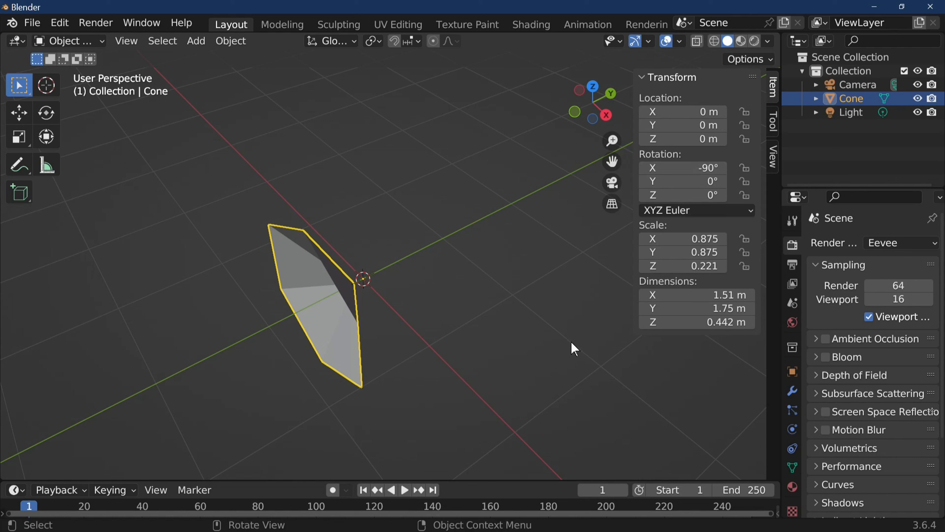
{"action": "key", "text": "n"}
{"action": "key", "text": "n"}
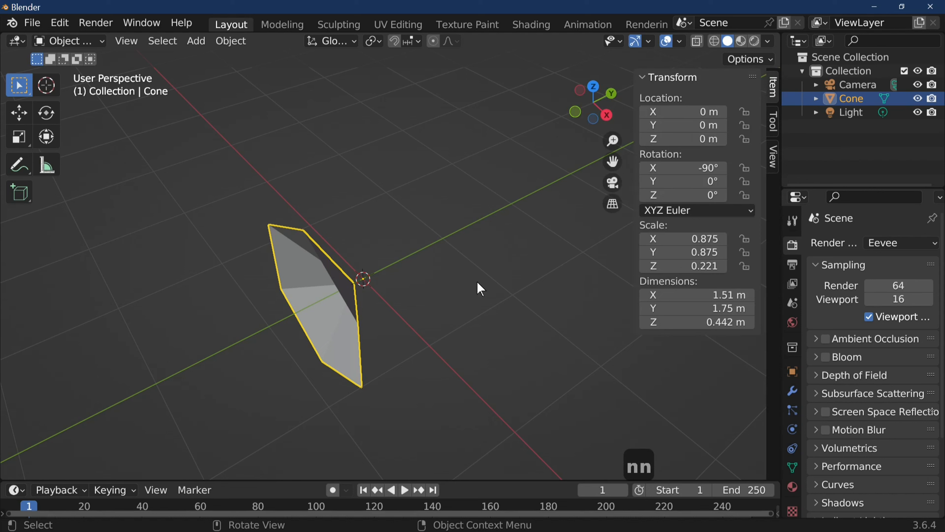
Step: Apply the cone's rotation and scale in Object Mode
{"action": "key", "text": "Tab"}
{"action": "key", "text": "Tab"}
{"action": "key", "text": "ctrl+a"}
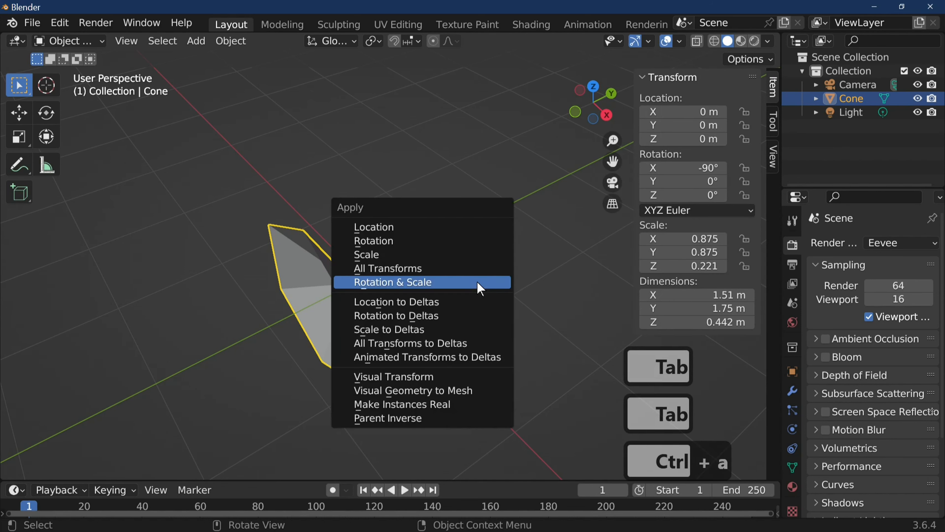
{"action": "left_click", "coordinate": [481, 288]}
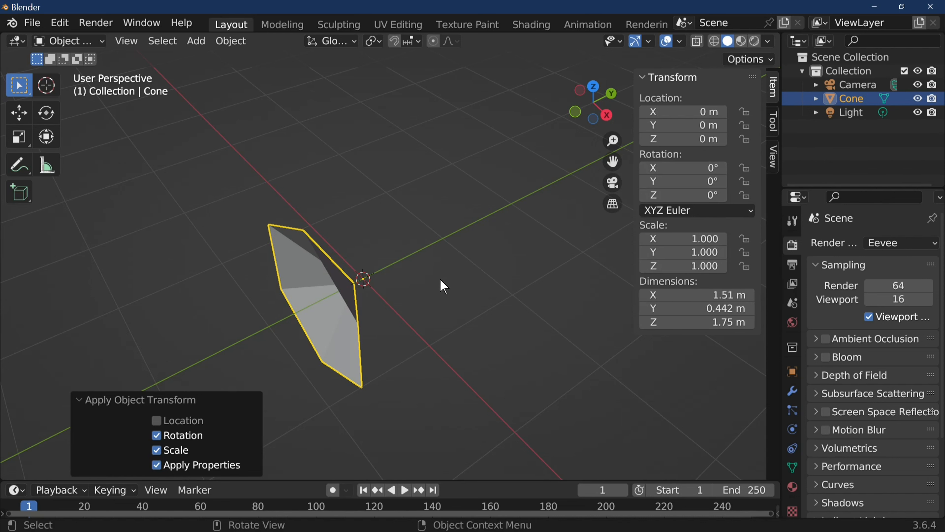
Step: Rename the Cone object as leaf
{"action": "middle_click_drag", "start_coordinate": [439, 277], "coordinate": [504, 264]}
{"action": "double_click", "coordinate": [852, 99]}
{"action": "type", "text": "lea"}
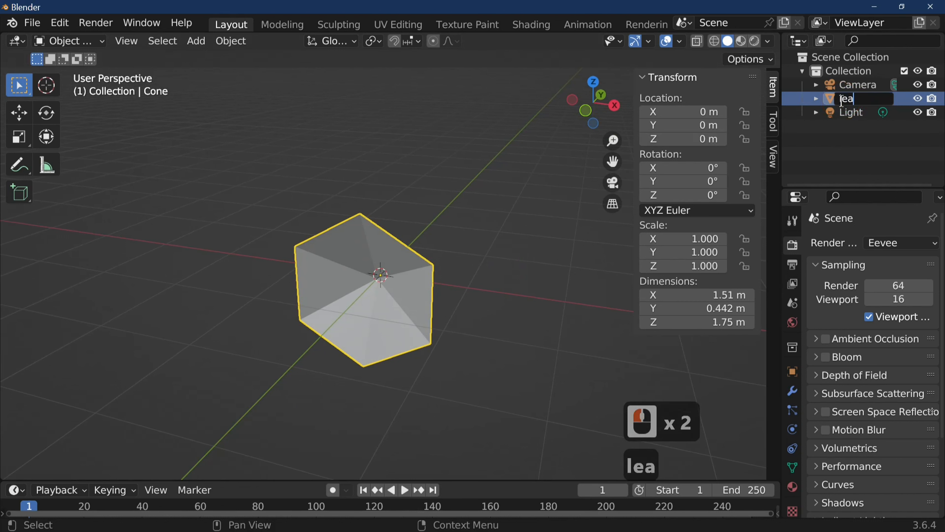
{"action": "type", "text": "f"}
{"action": "key", "text": "Return"}
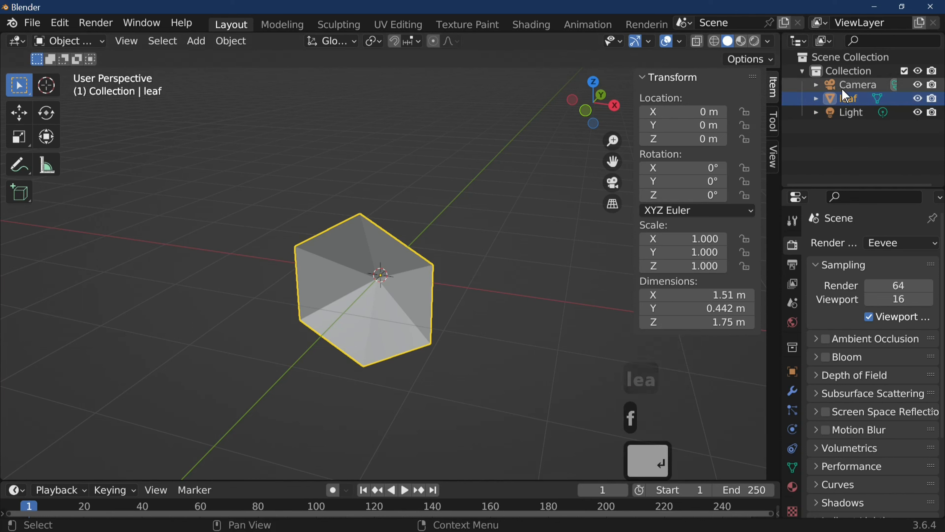
Step: Show the leaf object's material properties and switch the 3D view to rendered shading
{"action": "middle_click_drag", "start_coordinate": [417, 313], "coordinate": [444, 249]}
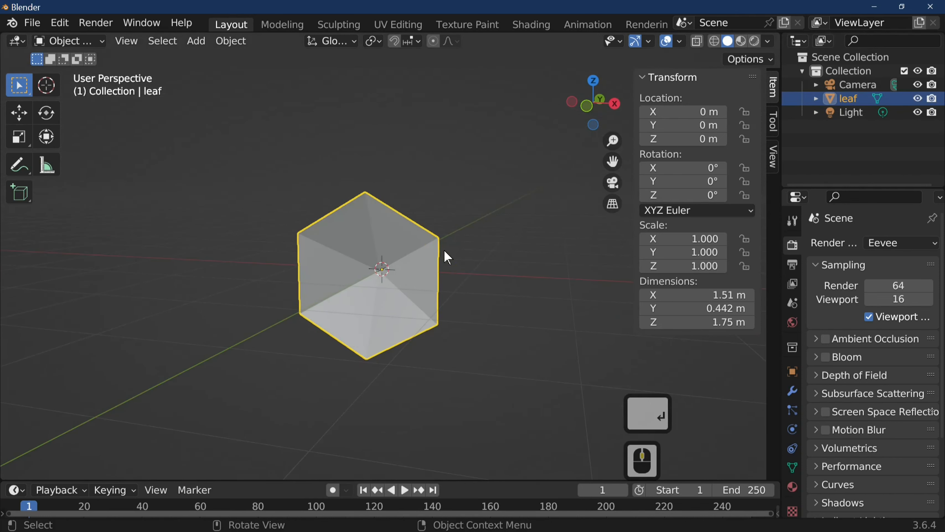
{"action": "key", "text": "KP_1"}
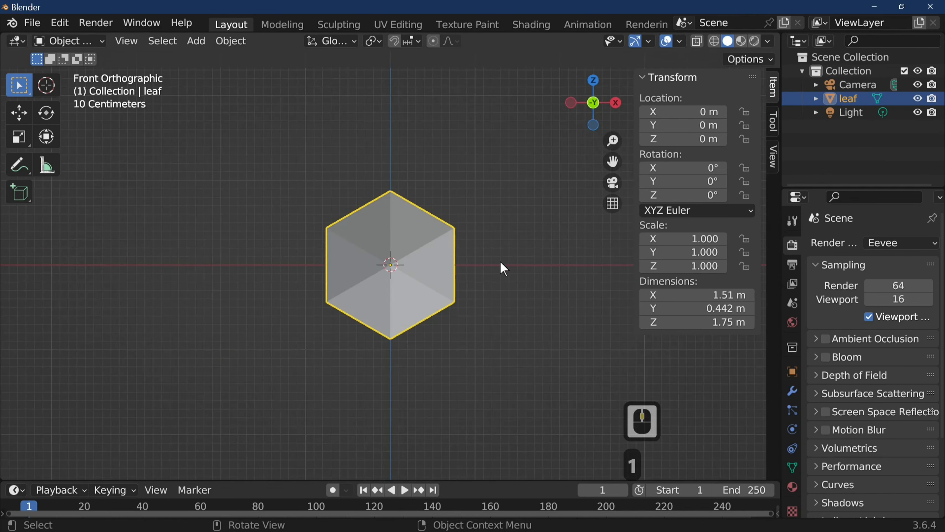
{"action": "scroll", "coordinate": [791, 483], "scroll_direction": "down", "scroll_amount": 4}
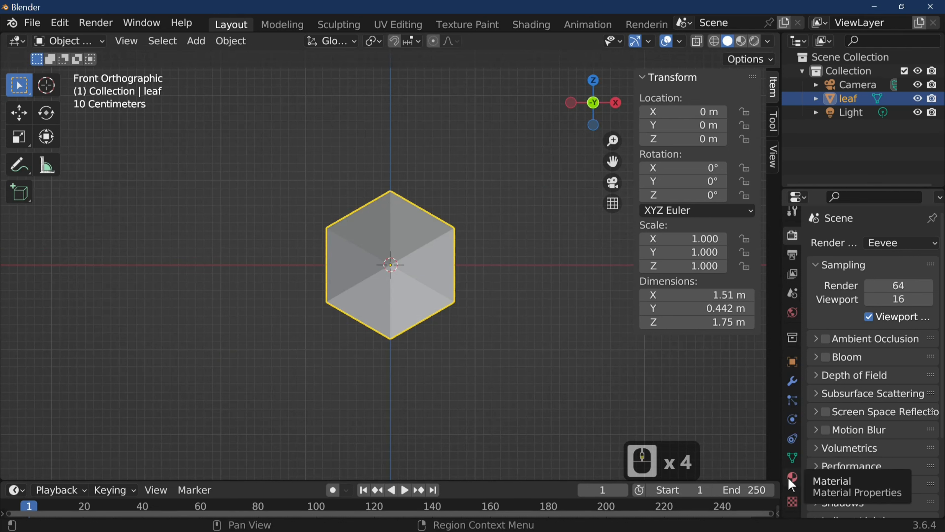
{"action": "left_click", "coordinate": [742, 41]}
{"action": "left_click", "coordinate": [728, 41]}
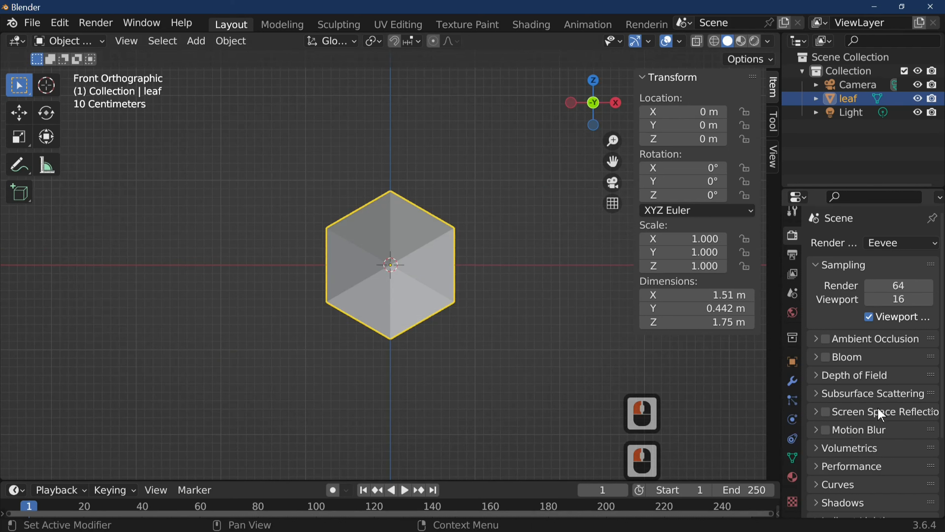
{"action": "left_click", "coordinate": [793, 477]}
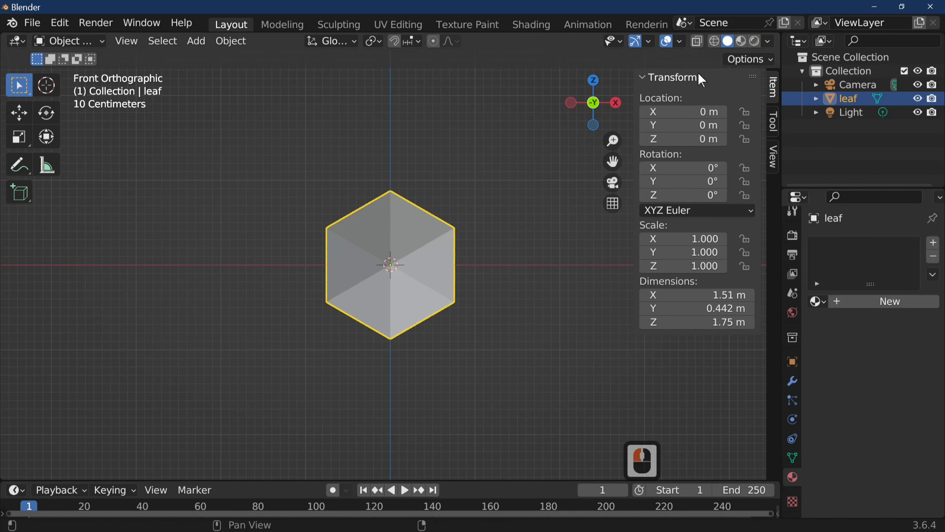
{"action": "left_click", "coordinate": [754, 41]}
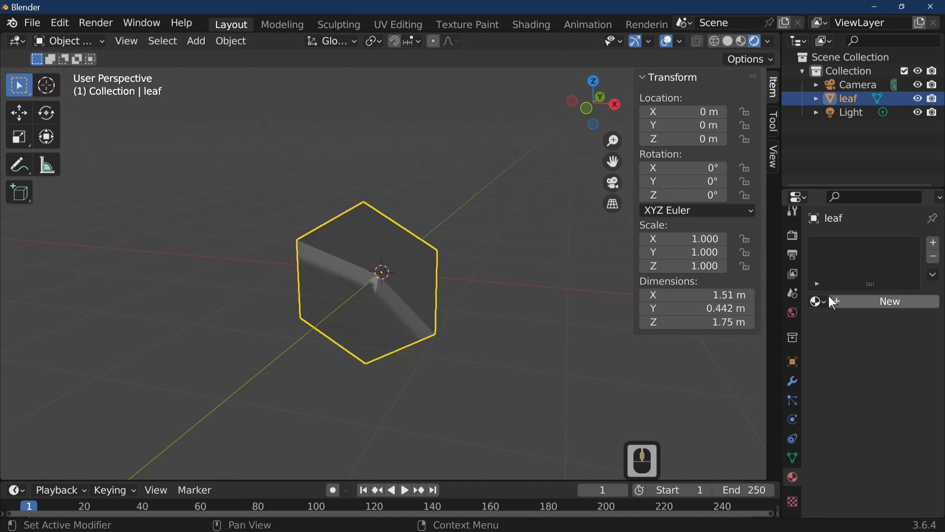
Step: Create a new material on the leaf object and assign an Image Texture to its Base Color
{"action": "left_click", "coordinate": [818, 301]}
{"action": "left_click", "coordinate": [873, 309]}
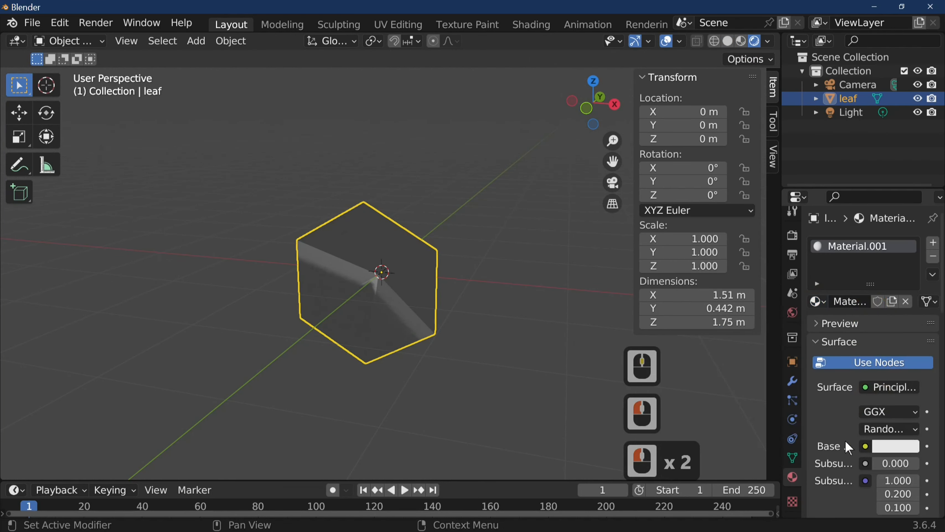
{"action": "left_click_drag", "start_coordinate": [779, 440], "coordinate": [720, 439]}
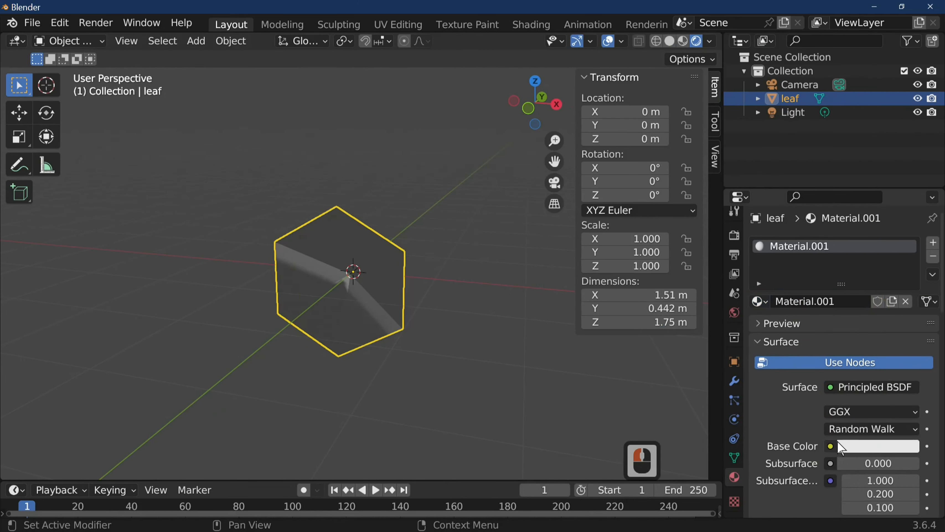
{"action": "left_click", "coordinate": [830, 446]}
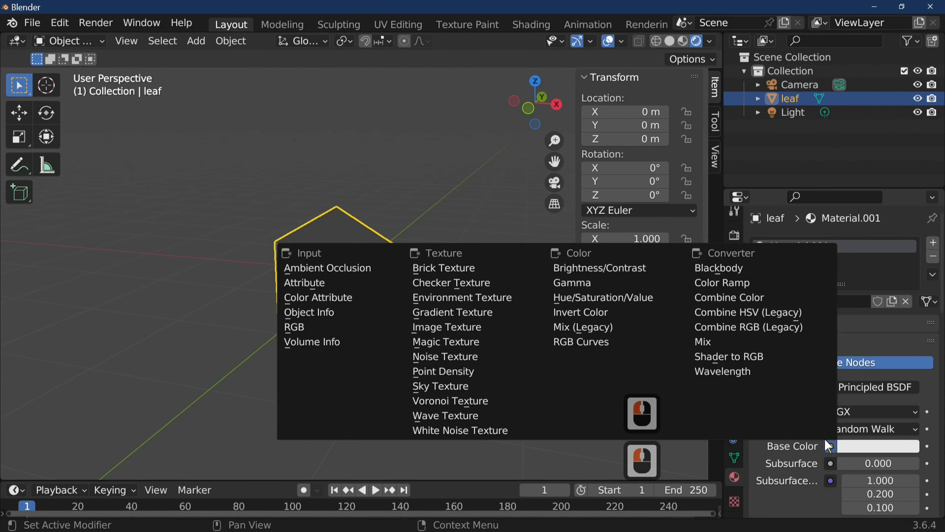
{"action": "left_click", "coordinate": [493, 327]}
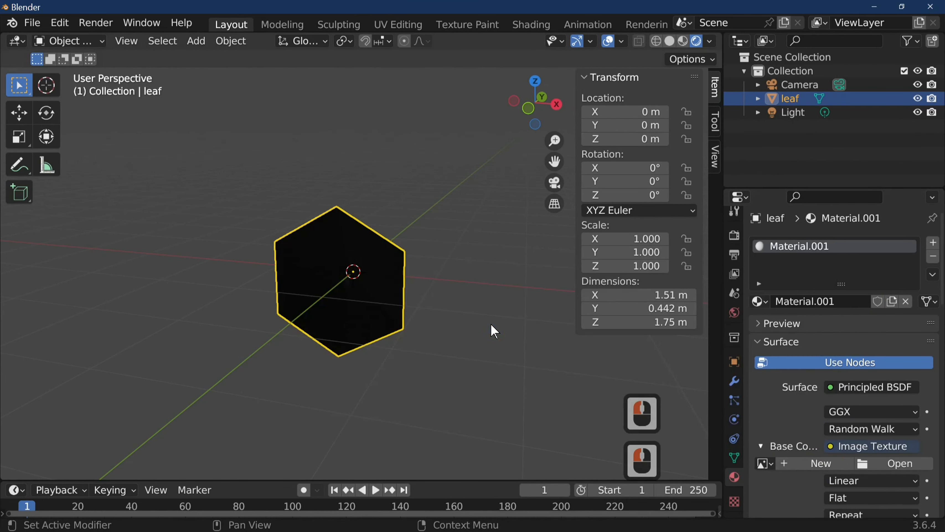
{"action": "middle_click_drag", "start_coordinate": [359, 313], "coordinate": [463, 291]}
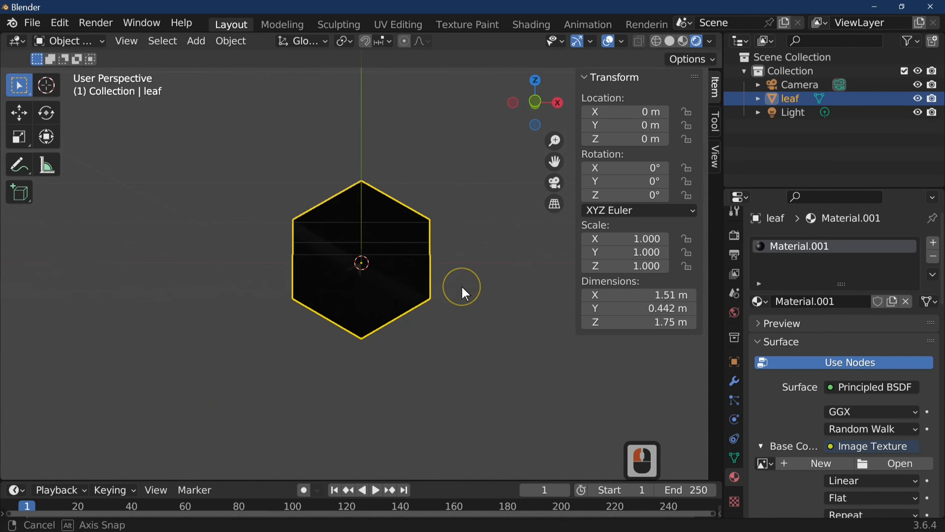
{"action": "key", "text": "KP_1"}
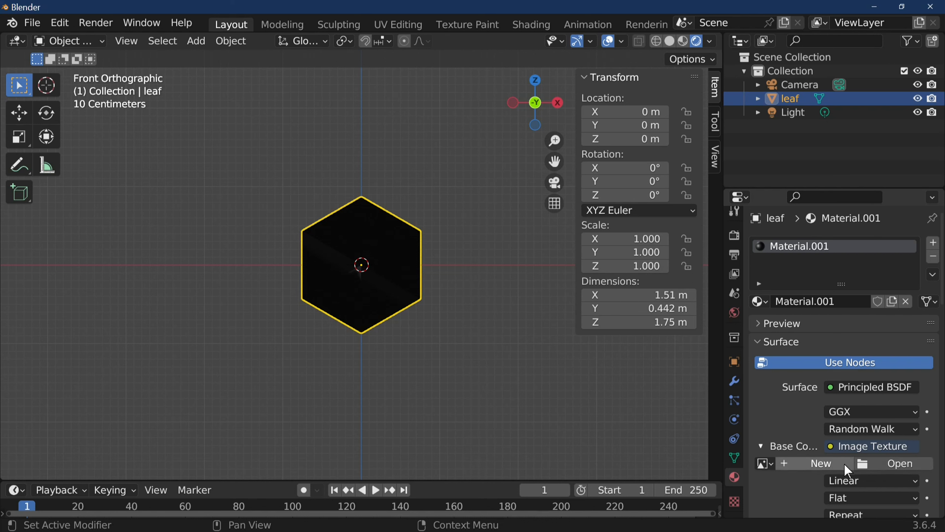
Step: Load leaf1.png from the 0 dog rose folder as the material's Base Color image
{"action": "left_click", "coordinate": [887, 459]}
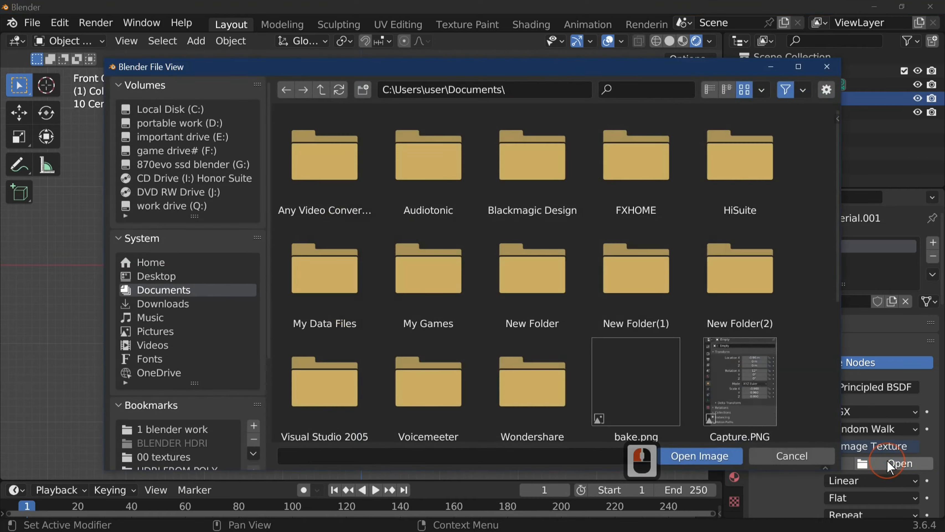
{"action": "scroll", "coordinate": [171, 372], "scroll_direction": "down", "scroll_amount": 10}
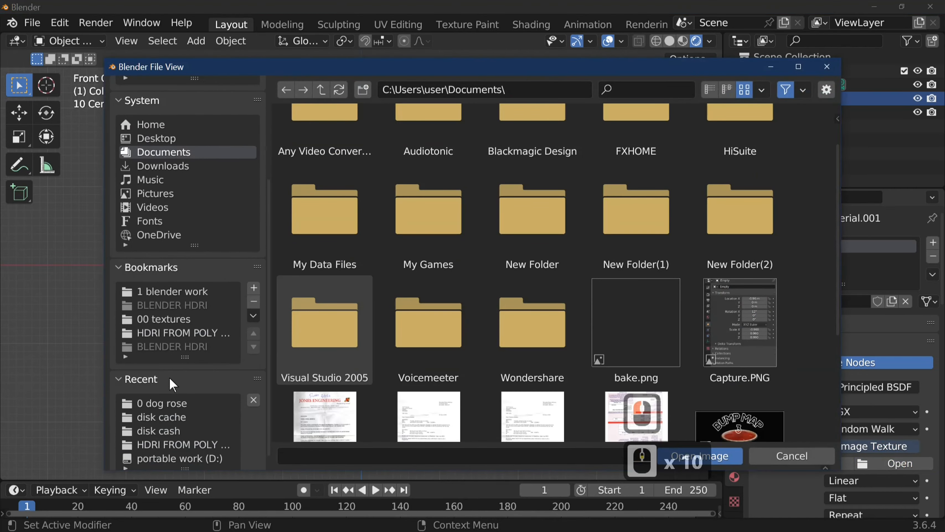
{"action": "left_click", "coordinate": [165, 402]}
{"action": "scroll", "coordinate": [639, 324], "scroll_direction": "down", "scroll_amount": 10}
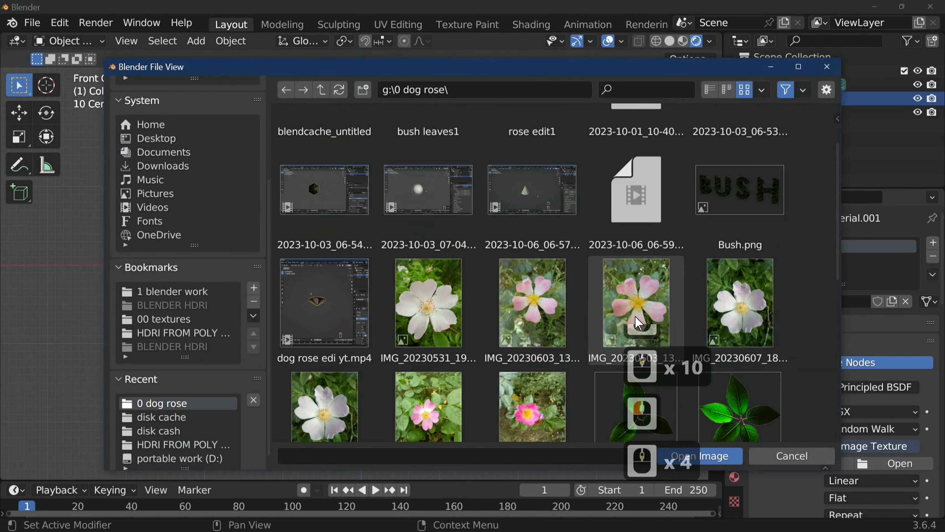
{"action": "scroll", "coordinate": [639, 324], "scroll_direction": "down", "scroll_amount": 4}
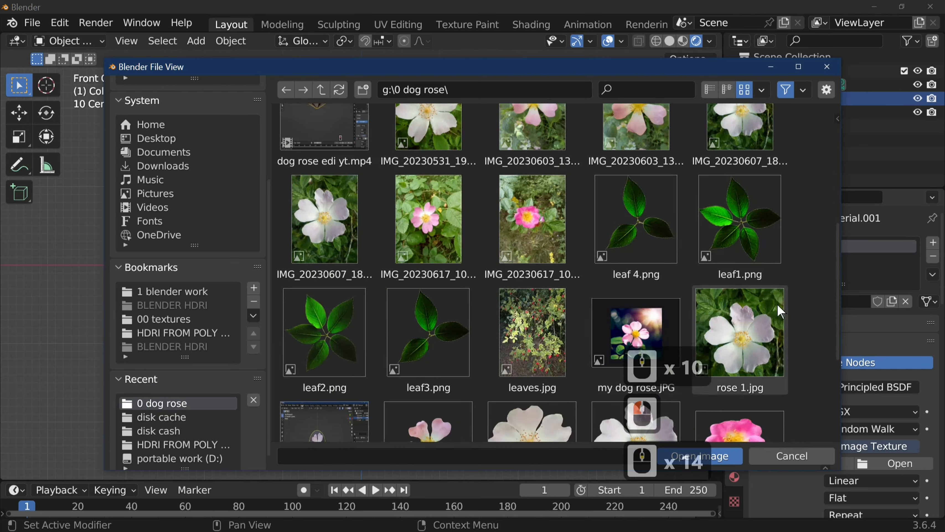
{"action": "scroll", "coordinate": [638, 324], "scroll_direction": "down", "scroll_amount": 2}
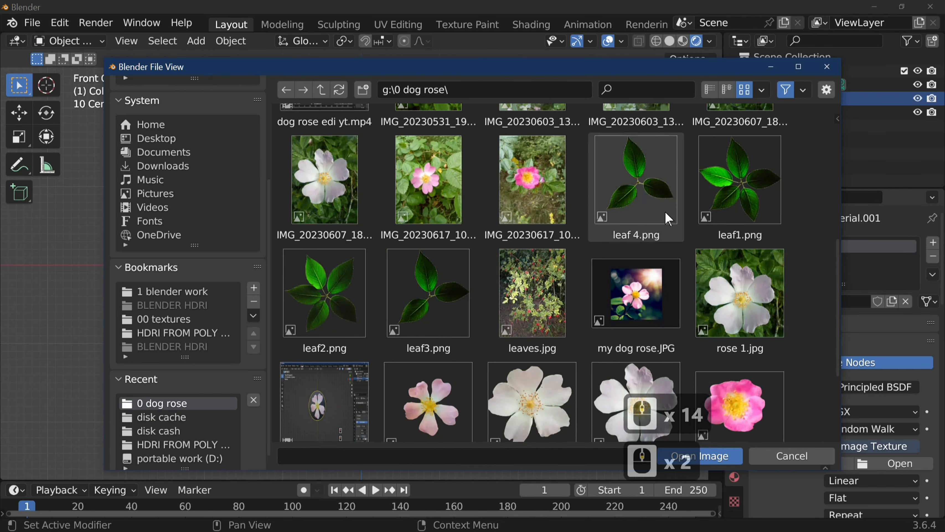
{"action": "left_click", "coordinate": [759, 203]}
{"action": "double_click", "coordinate": [759, 203]}
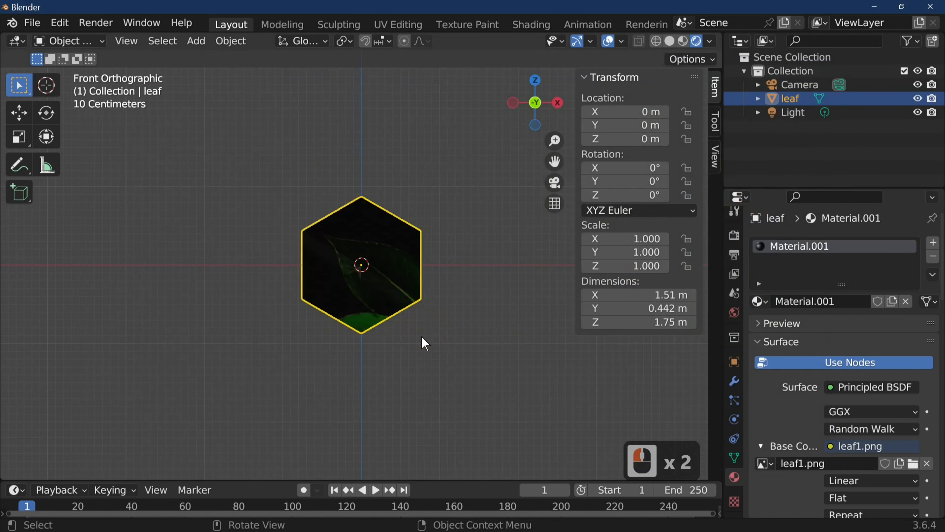
Step: Project the leaf mesh's UVs from the front orthographic view using Project from View
{"action": "scroll", "coordinate": [430, 335], "scroll_direction": "down", "scroll_amount": 1}
{"action": "mouse_move", "coordinate": [430, 335]}
{"action": "middle_mouse_down"}
{"action": "mouse_move", "coordinate": [429, 353]}
{"action": "mouse_move", "coordinate": [498, 394]}
{"action": "mouse_move", "coordinate": [432, 342]}
{"action": "mouse_move", "coordinate": [401, 348]}
{"action": "mouse_move", "coordinate": [432, 344]}
{"action": "middle_mouse_up"}
{"action": "scroll", "coordinate": [432, 335], "scroll_direction": "up", "scroll_amount": 4}
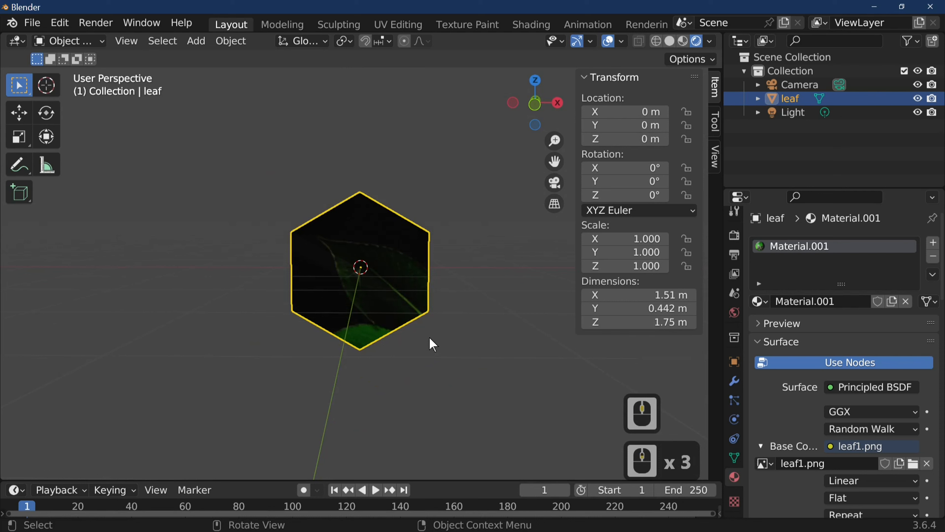
{"action": "key", "text": "KP_1"}
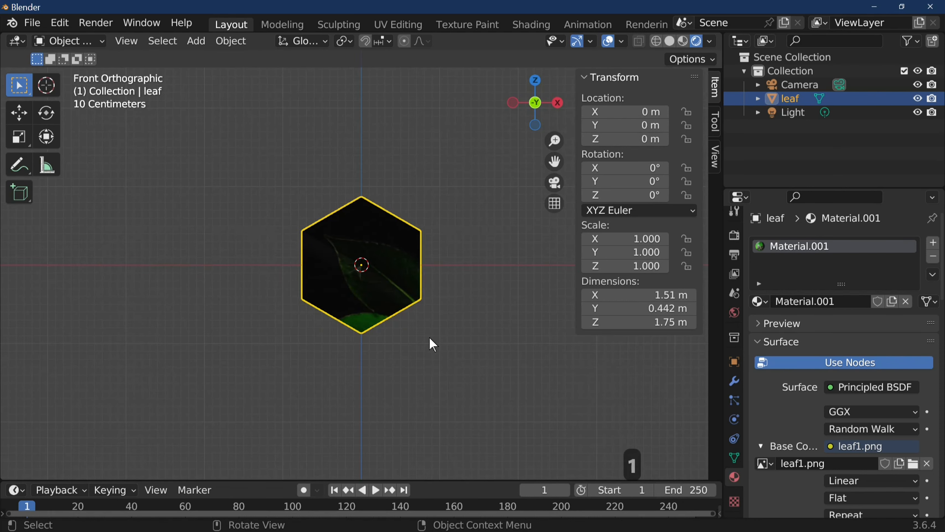
{"action": "key", "text": "Tab"}
{"action": "key", "text": "Tab"}
{"action": "key", "text": "u"}
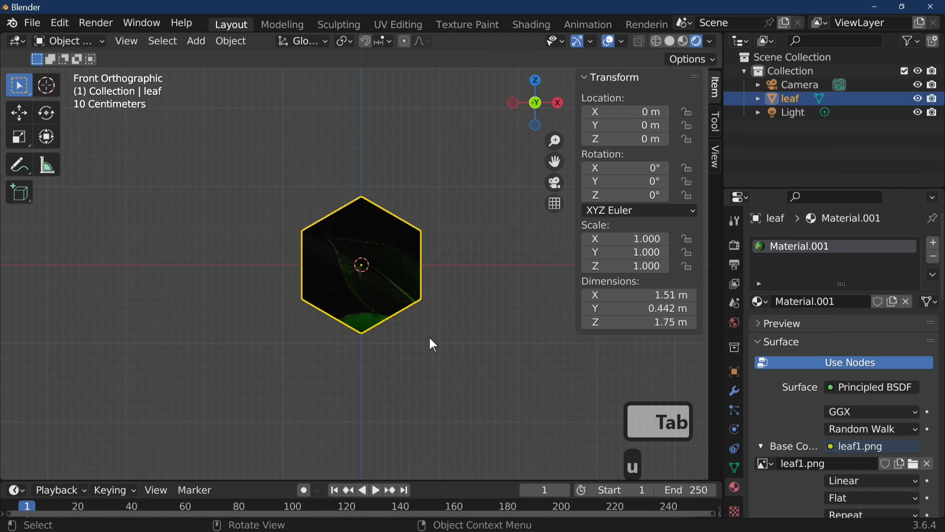
{"action": "key", "text": "Tab"}
{"action": "key", "text": "u"}
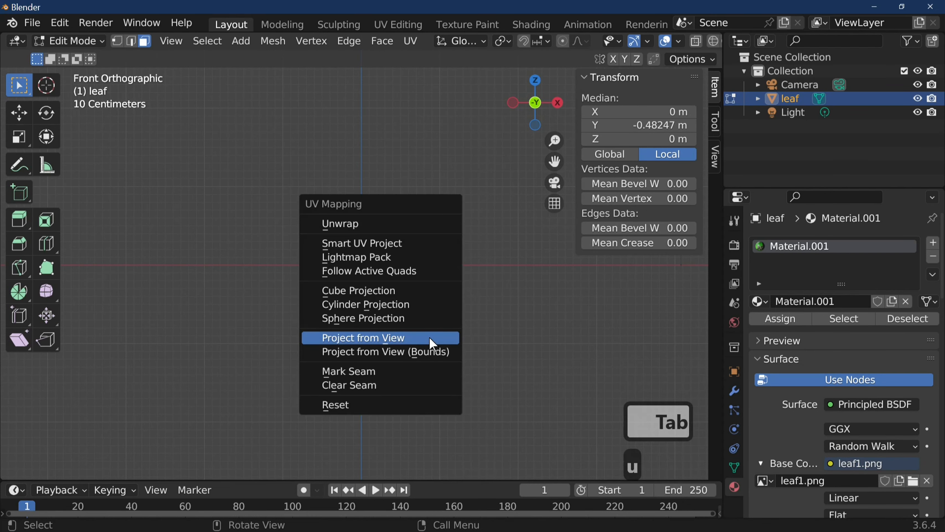
{"action": "left_click", "coordinate": [432, 344]}
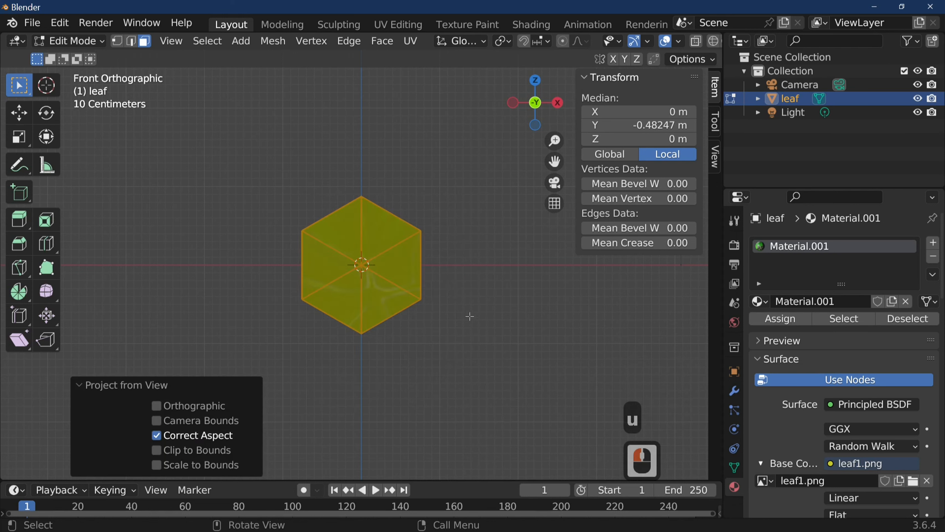
{"action": "key", "text": "Tab"}
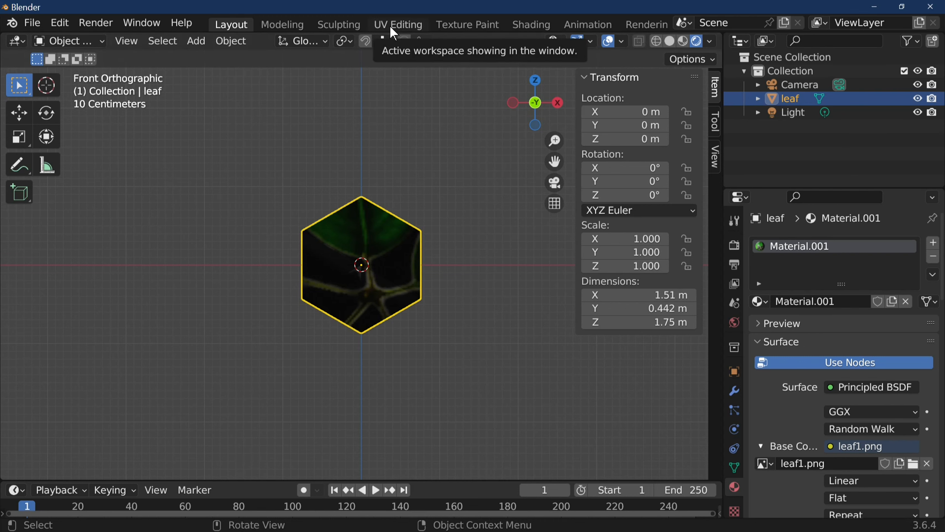
Step: Switch to the UV Editing workspace and scale the whole UV layout up by about 5.4 to cover the five leaves
{"action": "left_click", "coordinate": [394, 33]}
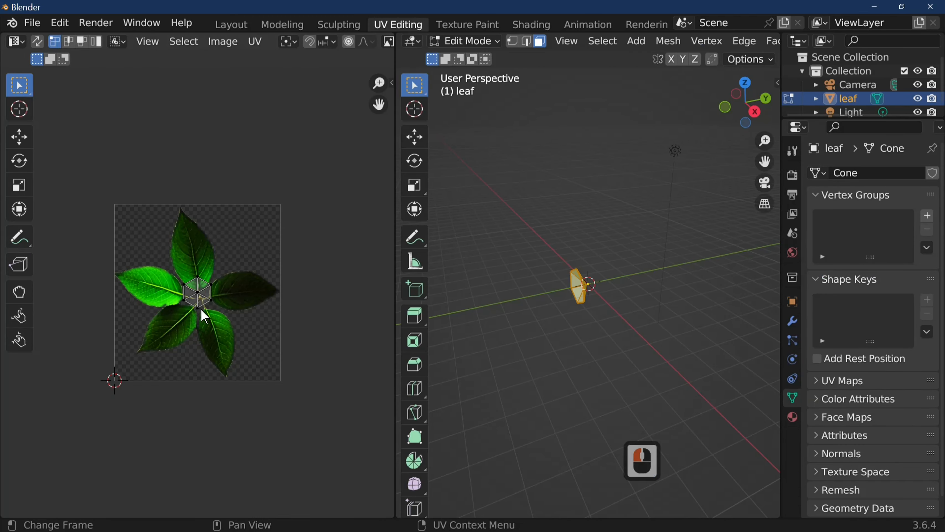
{"action": "left_click", "coordinate": [210, 306]}
{"action": "key", "text": "a"}
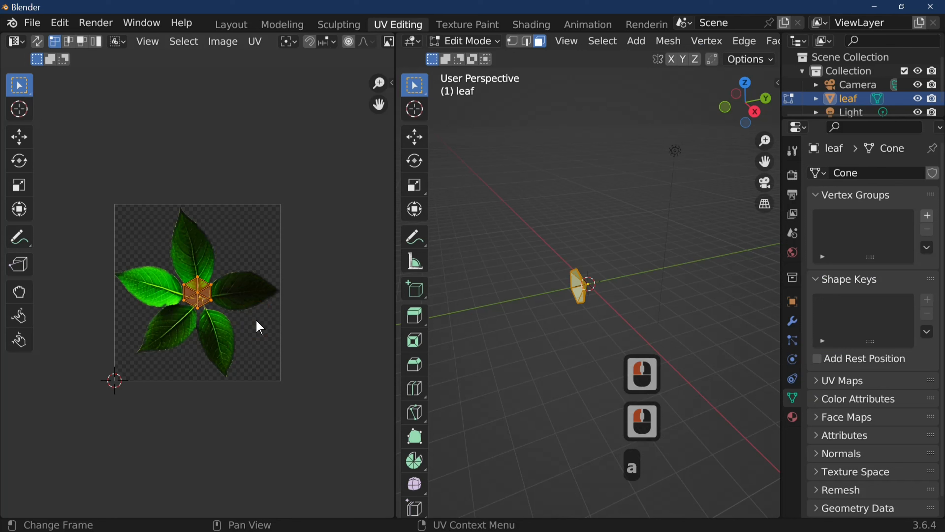
{"action": "key", "text": "s"}
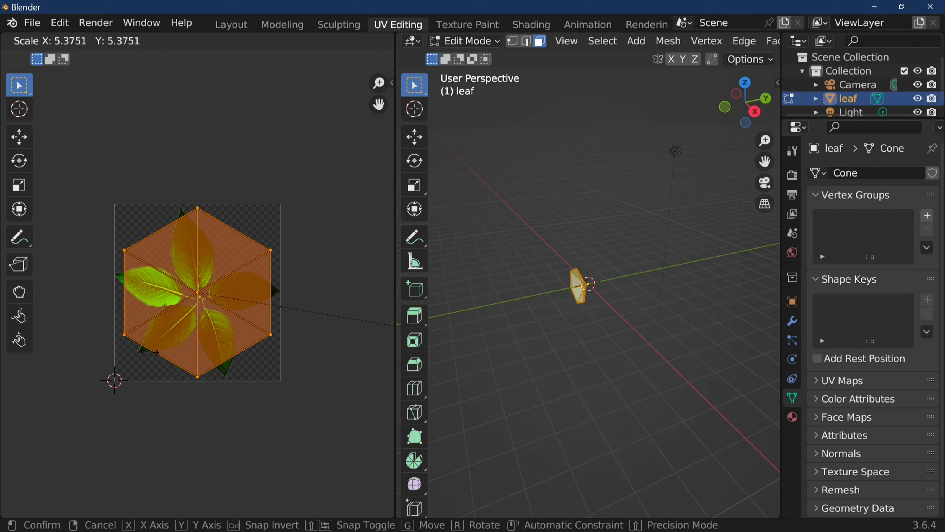
{"action": "left_click", "coordinate": [149, 352]}
Step: Try rotating the UV layout by about -13° to line its corners up with the leaf tips, and undo the rotation
{"action": "key", "text": "r"}
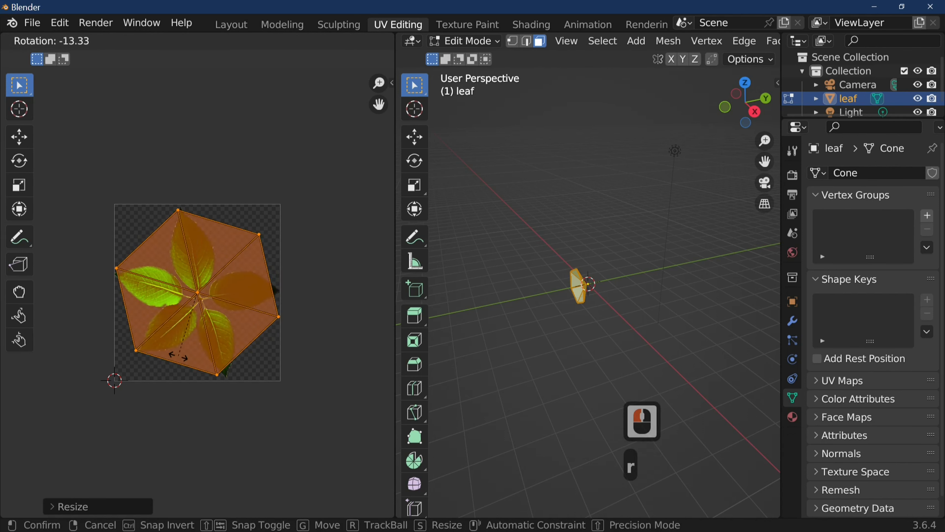
{"action": "left_click", "coordinate": [178, 355]}
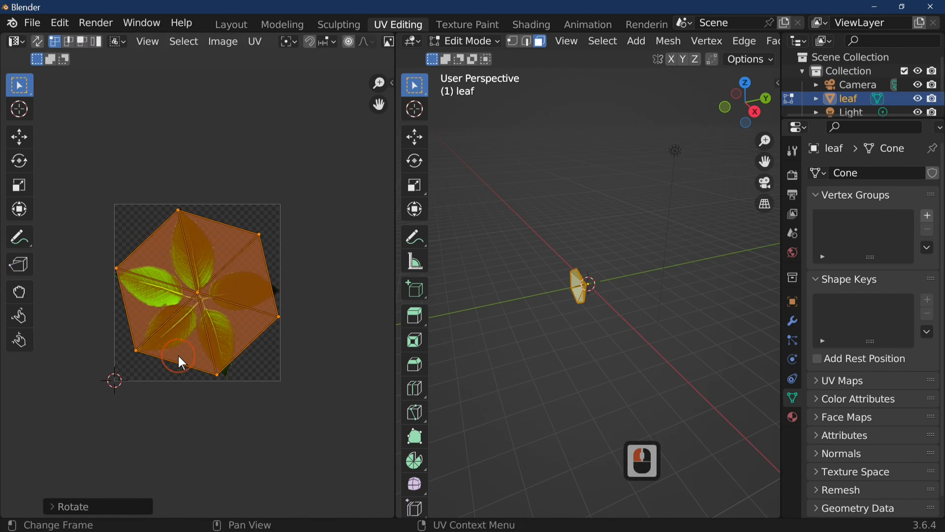
{"action": "left_click", "coordinate": [229, 377]}
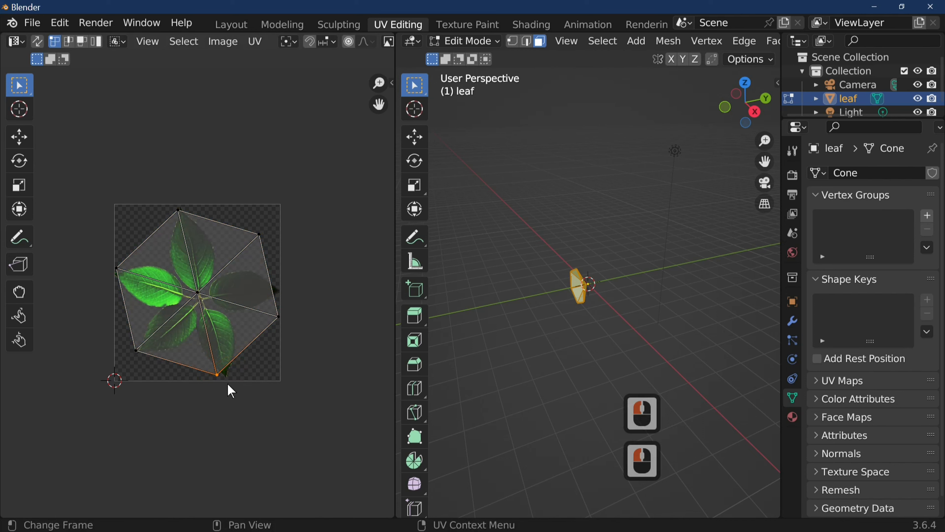
{"action": "key", "text": "ctrl+z"}
{"action": "key", "text": "ctrl+z"}
{"action": "key", "text": "ctrl+z"}
{"action": "key", "text": "ctrl+z"}
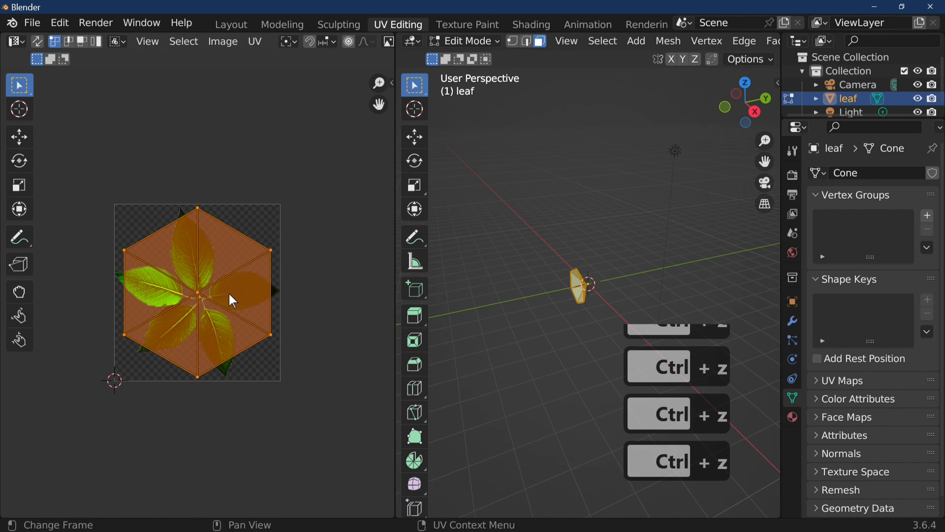
Step: Fit the UV layout to the leaf image by scaling it slightly down, centring it on the stem junction and rotating it counterclockwise
{"action": "key", "text": "s"}
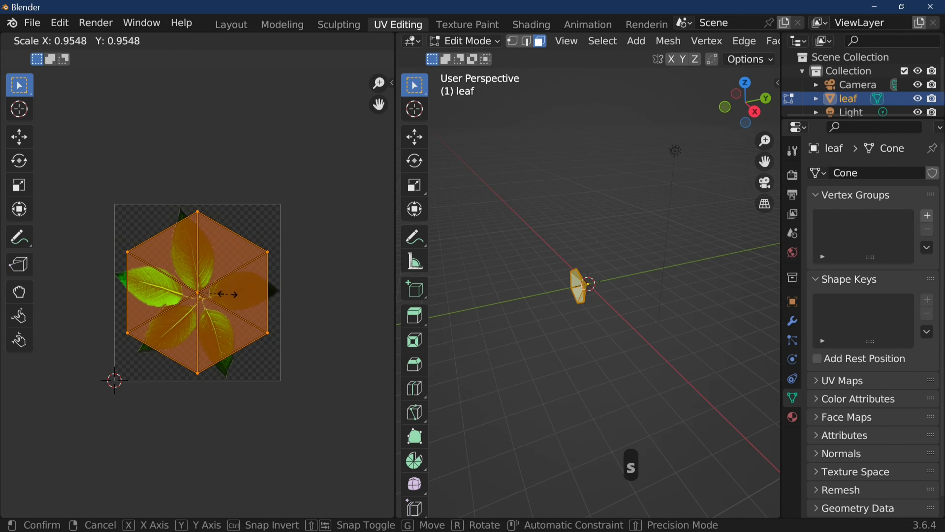
{"action": "left_click", "coordinate": [229, 296]}
{"action": "key", "text": "g"}
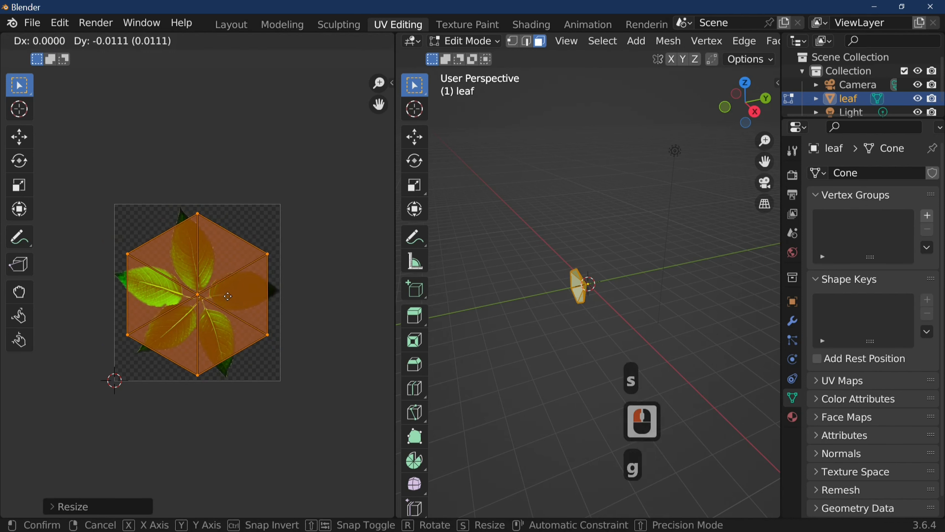
{"action": "left_click", "coordinate": [234, 308]}
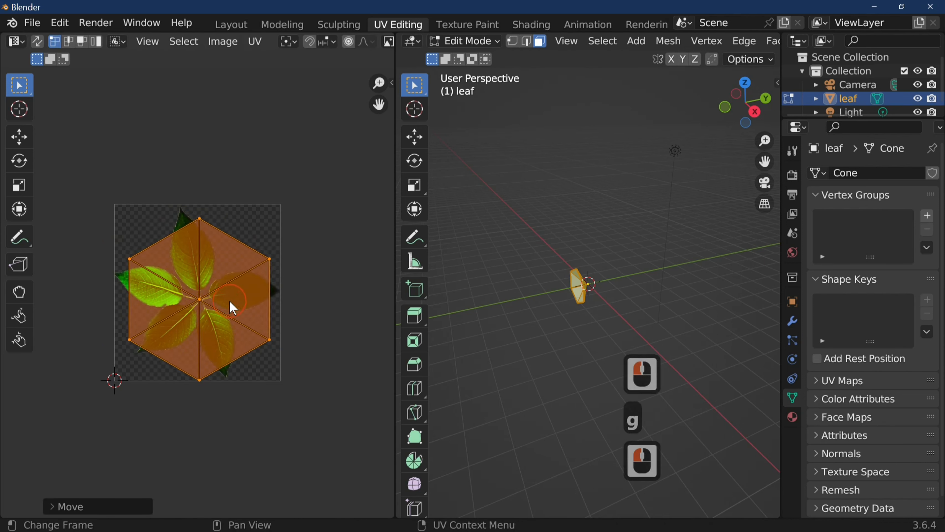
{"action": "key", "text": "r"}
{"action": "left_click", "coordinate": [289, 274]}
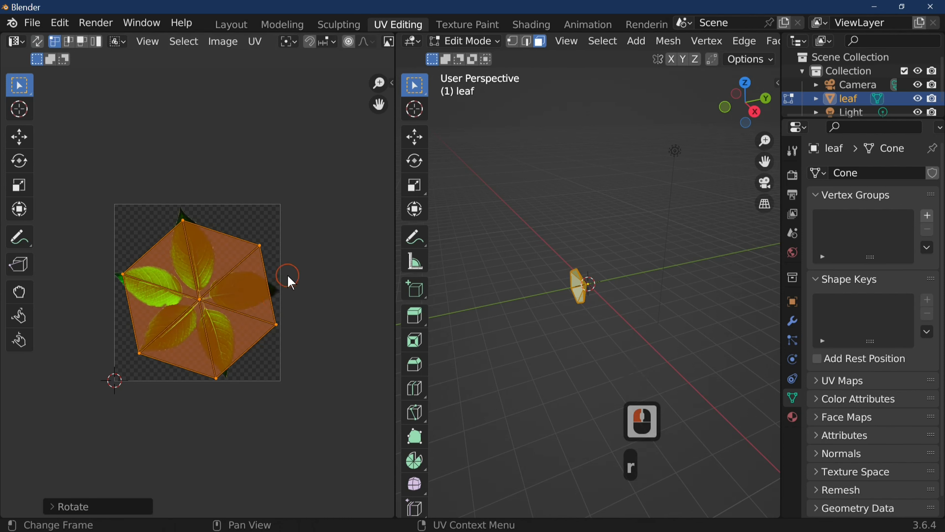
Step: Move the five outer UV vertices nearest the leaf tips outward so each one sits just beyond its leaf's tip
{"action": "left_click", "coordinate": [196, 230]}
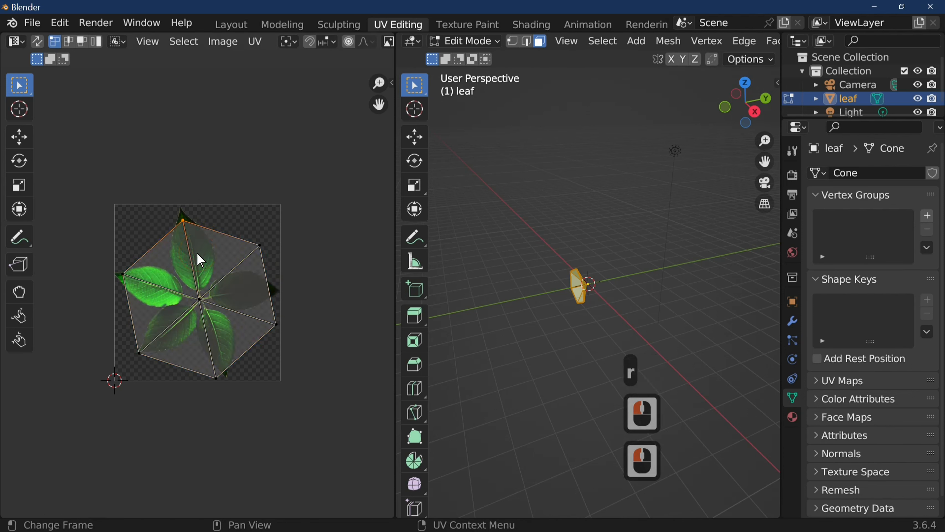
{"action": "key", "text": "g"}
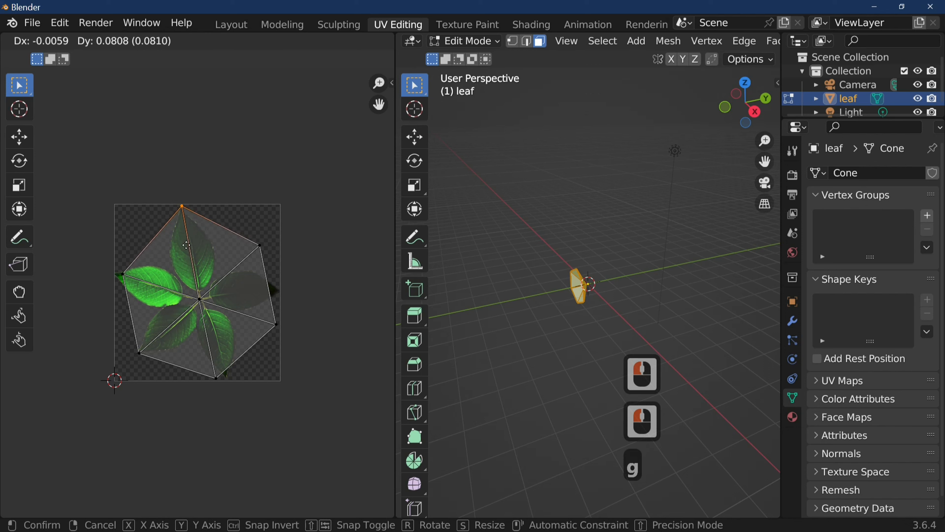
{"action": "left_click", "coordinate": [182, 246]}
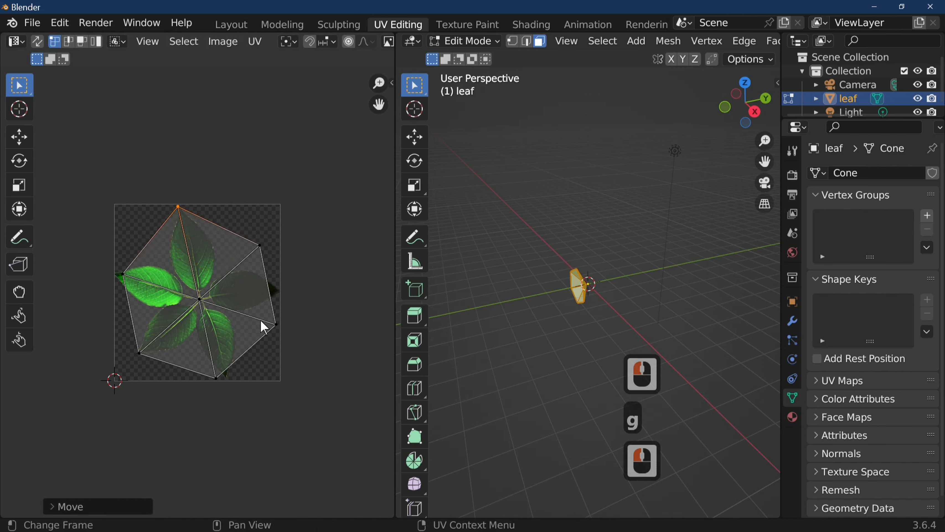
{"action": "left_click", "coordinate": [280, 335]}
{"action": "key", "text": "g"}
{"action": "left_click", "coordinate": [281, 292]}
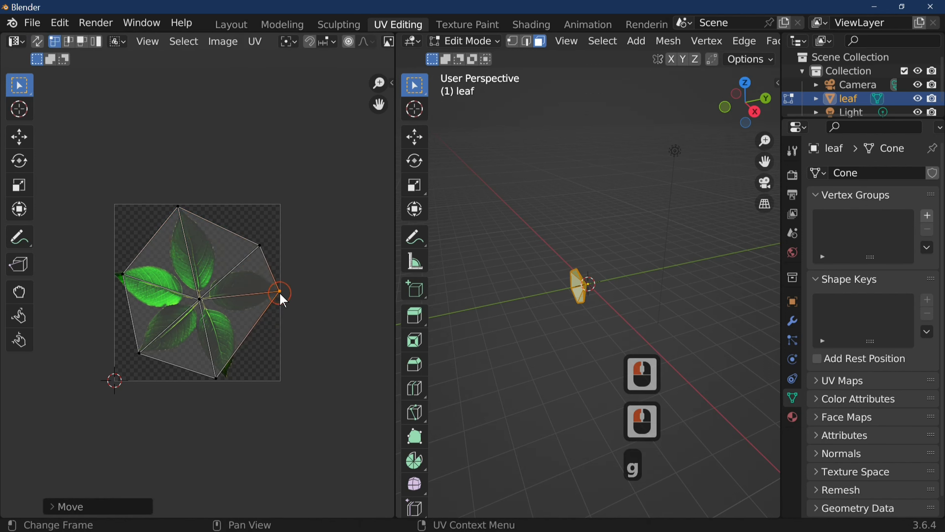
{"action": "left_click", "coordinate": [157, 360]}
{"action": "key", "text": "g"}
{"action": "left_click", "coordinate": [154, 361]}
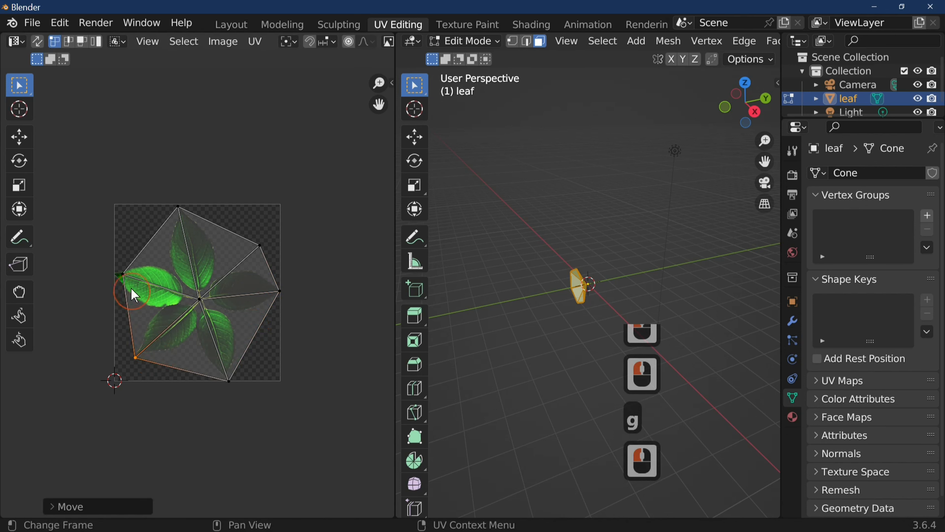
{"action": "left_click", "coordinate": [131, 277]}
{"action": "key", "text": "g"}
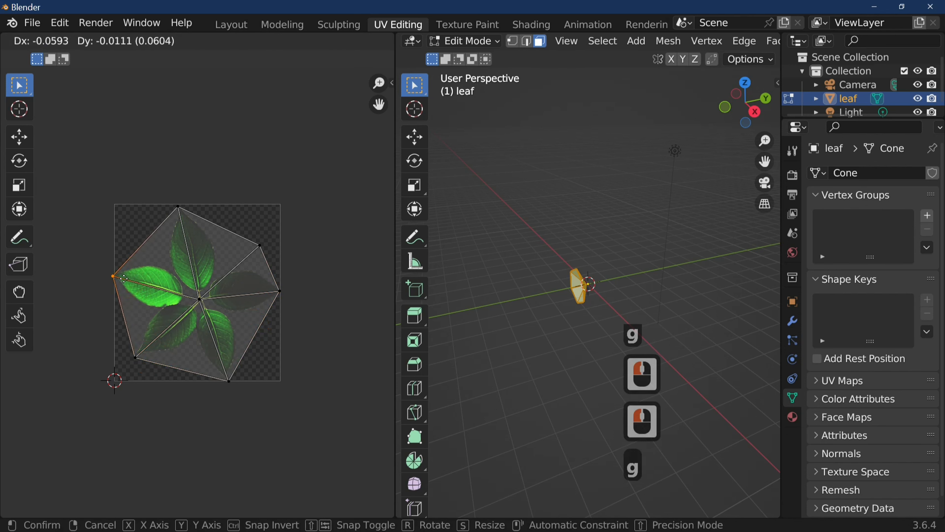
{"action": "left_click", "coordinate": [124, 278]}
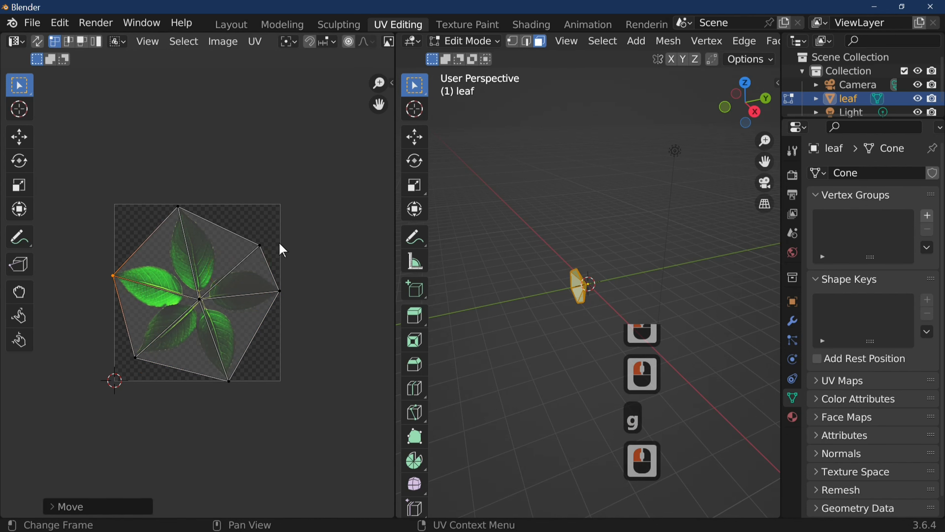
Step: Leave Edit Mode and return to the Layout workspace to inspect the leaf texture on the hexagonal mesh
{"action": "key", "text": "Tab"}
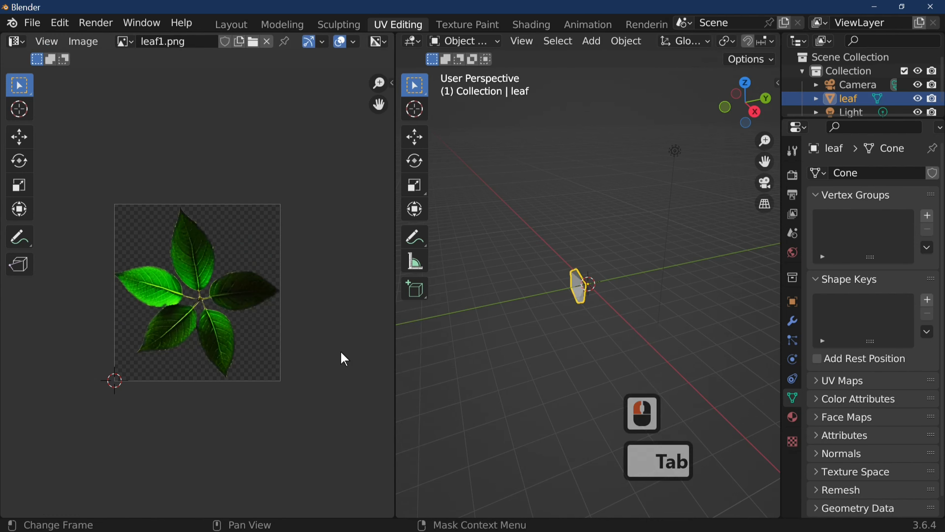
{"action": "middle_click_drag", "start_coordinate": [589, 344], "coordinate": [656, 312]}
{"action": "scroll", "coordinate": [633, 344], "scroll_direction": "up", "scroll_amount": 6}
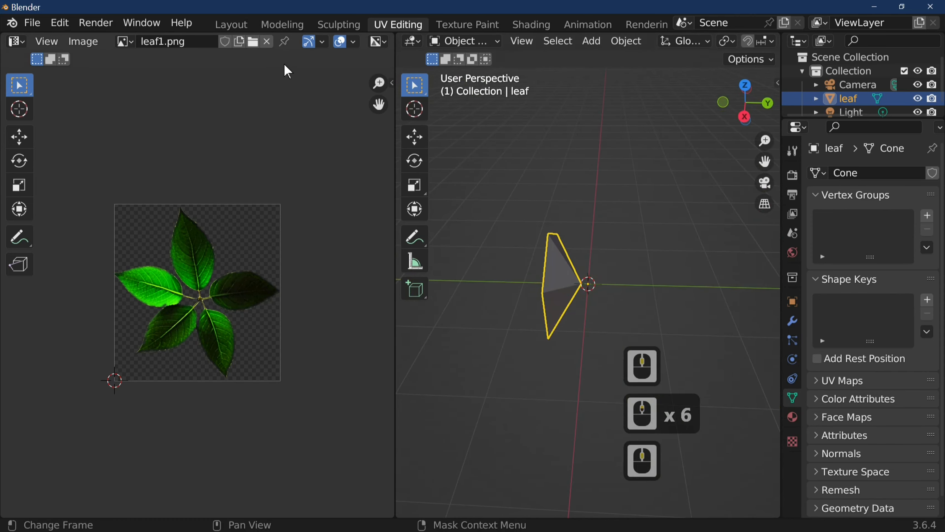
{"action": "left_click", "coordinate": [232, 24]}
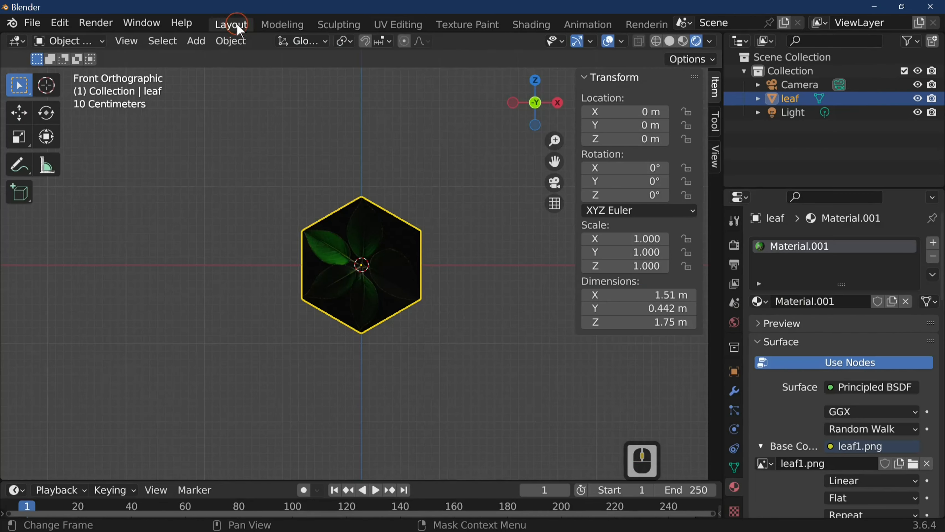
{"action": "middle_click_drag", "start_coordinate": [428, 261], "coordinate": [375, 287]}
{"action": "scroll", "coordinate": [380, 297], "scroll_direction": "down", "scroll_amount": 3}
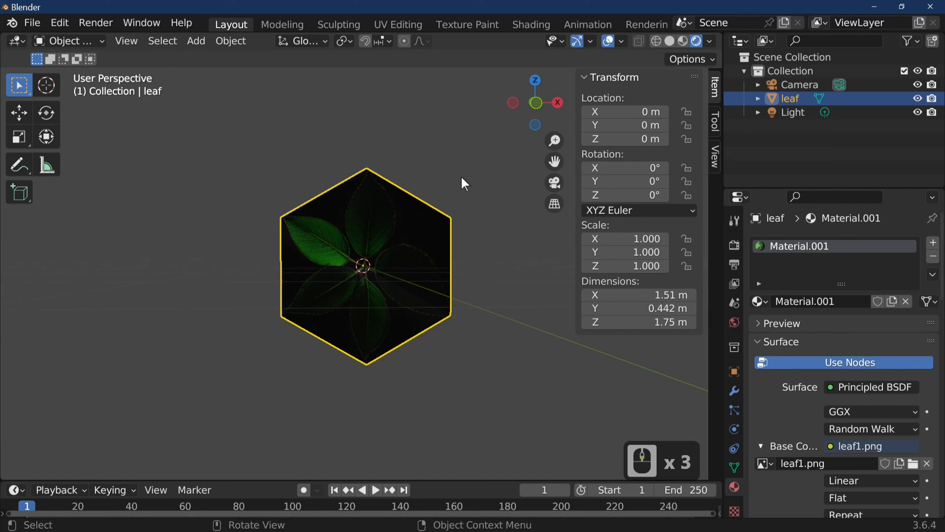
Step: Switch to the Shading workspace, enlarge the node editor and move the leaf1.png image node farther from the Principled BSDF
{"action": "left_click", "coordinate": [527, 25]}
{"action": "scroll", "coordinate": [354, 327], "scroll_direction": "down", "scroll_amount": 4}
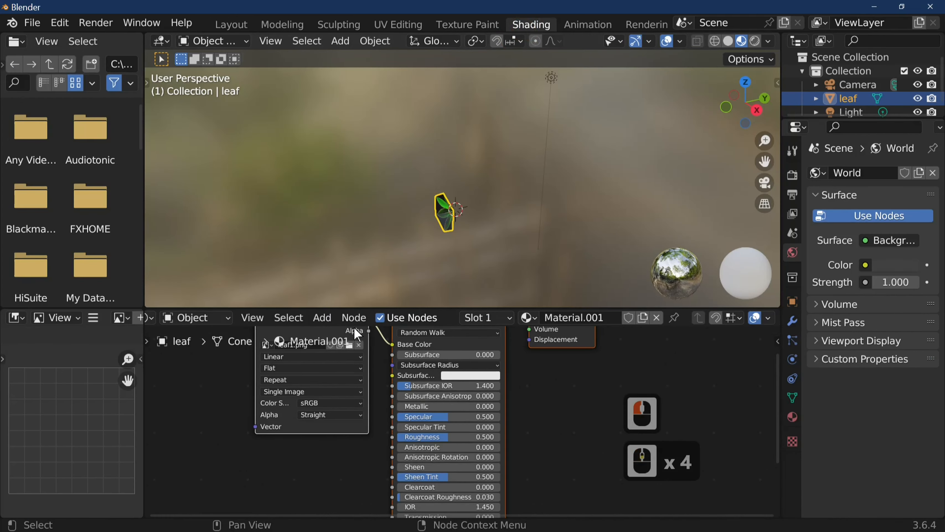
{"action": "left_click_drag", "start_coordinate": [443, 308], "coordinate": [402, 190]}
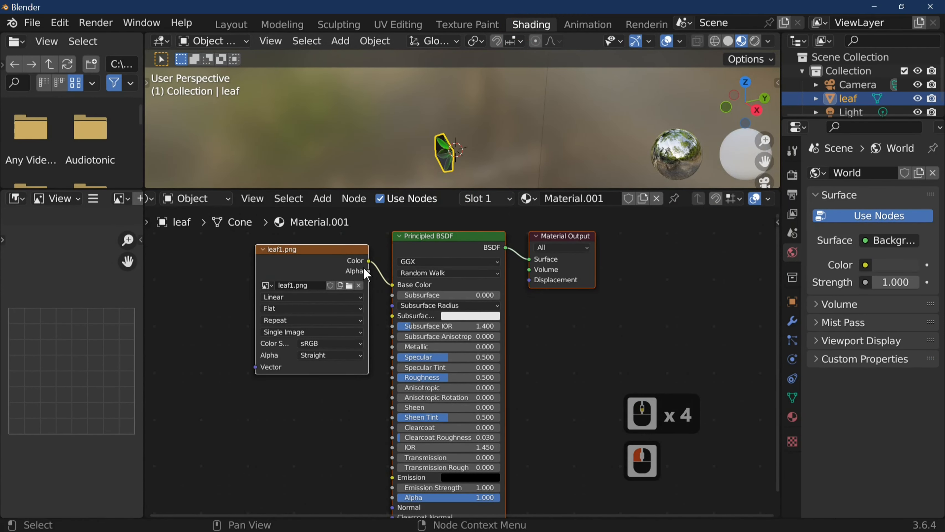
{"action": "left_click", "coordinate": [344, 246]}
{"action": "key", "text": "g"}
{"action": "left_click", "coordinate": [275, 290]}
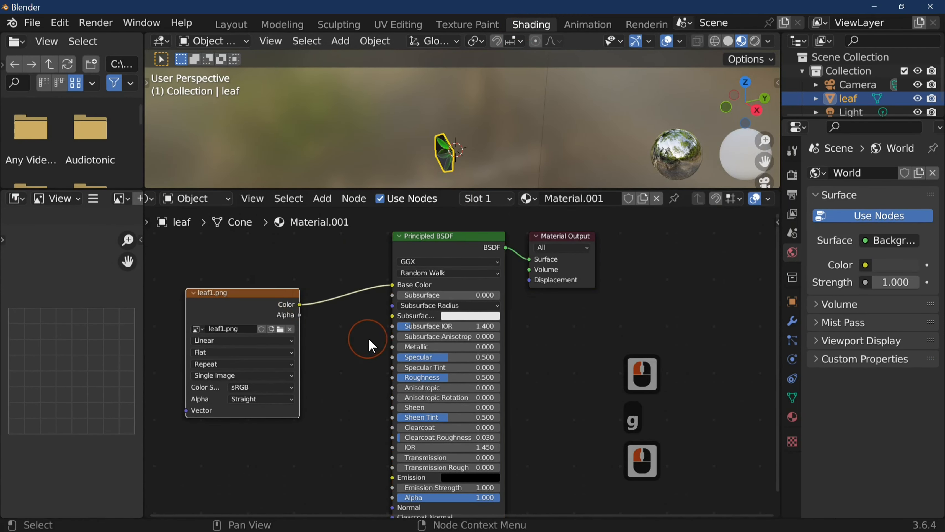
{"action": "scroll", "coordinate": [346, 352], "scroll_direction": "down", "scroll_amount": 3}
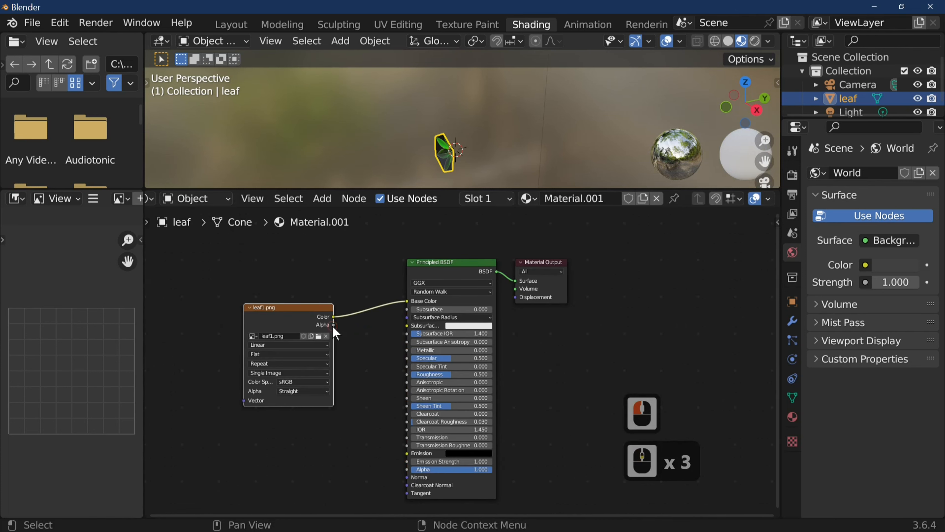
Step: Connect the leaf1.png node's Alpha output to the Principled BSDF's Alpha input and view the leaf from the front
{"action": "left_click_drag", "start_coordinate": [333, 324], "coordinate": [414, 467]}
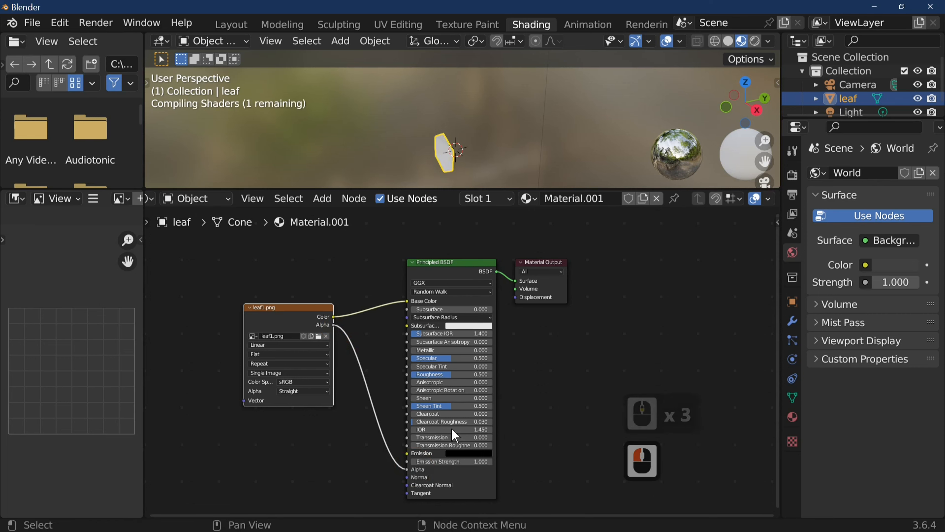
{"action": "middle_click_drag", "start_coordinate": [595, 325], "coordinate": [557, 331]}
{"action": "scroll", "coordinate": [508, 147], "scroll_direction": "up", "scroll_amount": 5}
{"action": "scroll", "coordinate": [517, 164], "scroll_direction": "down", "scroll_amount": 5}
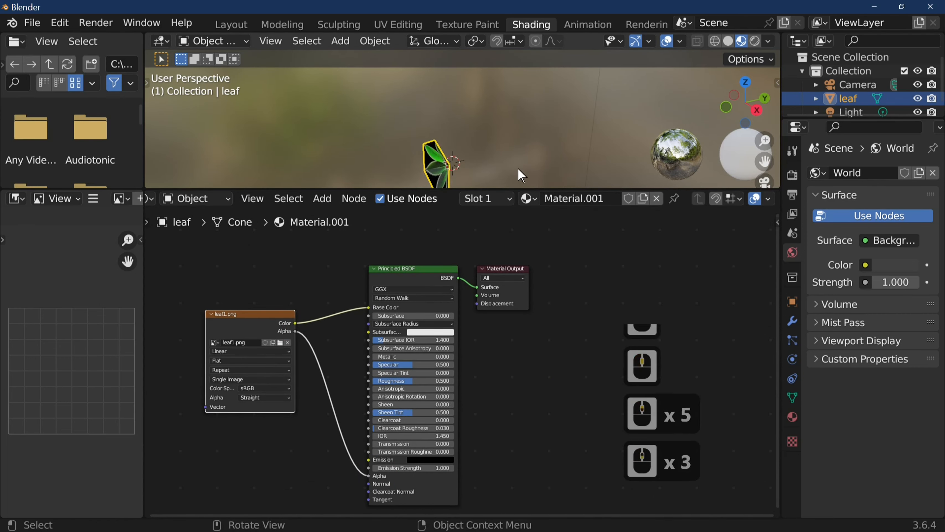
{"action": "middle_click_drag", "start_coordinate": [521, 158], "coordinate": [609, 116]}
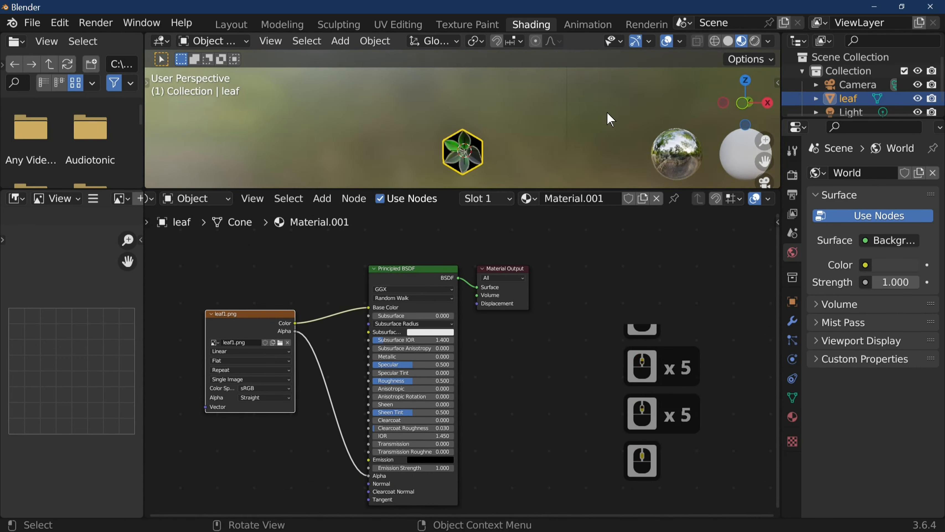
Step: Enable Screen Space Refraction in the settings of the leaf's Material.001
{"action": "scroll", "coordinate": [560, 146], "scroll_direction": "up", "scroll_amount": 5}
{"action": "middle_click_drag", "start_coordinate": [560, 146], "coordinate": [562, 97]}
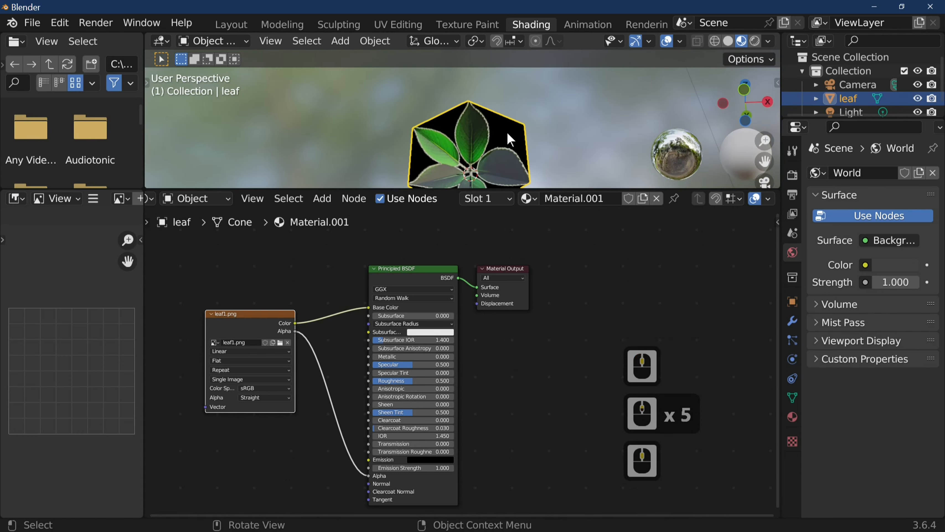
{"action": "scroll", "coordinate": [510, 140], "scroll_direction": "down", "scroll_amount": 3}
{"action": "left_click", "coordinate": [792, 417]}
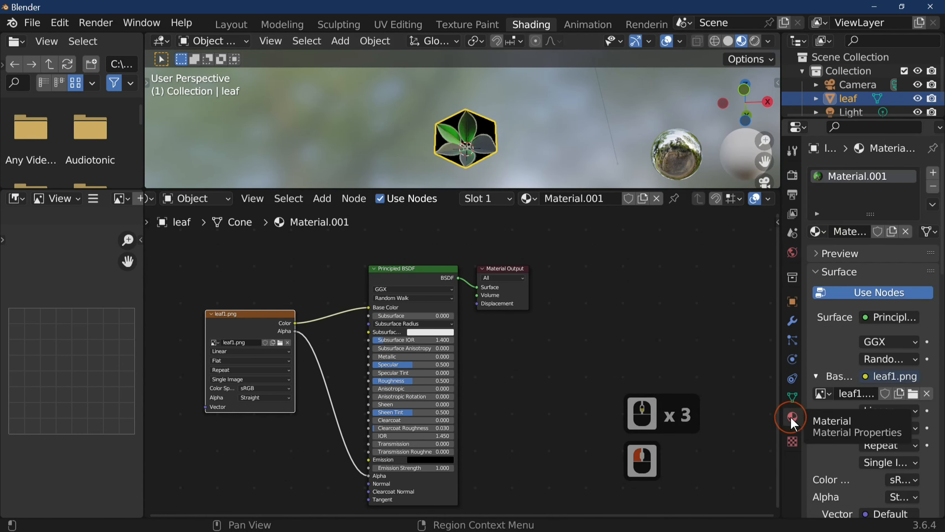
{"action": "scroll", "coordinate": [866, 453], "scroll_direction": "down", "scroll_amount": 12}
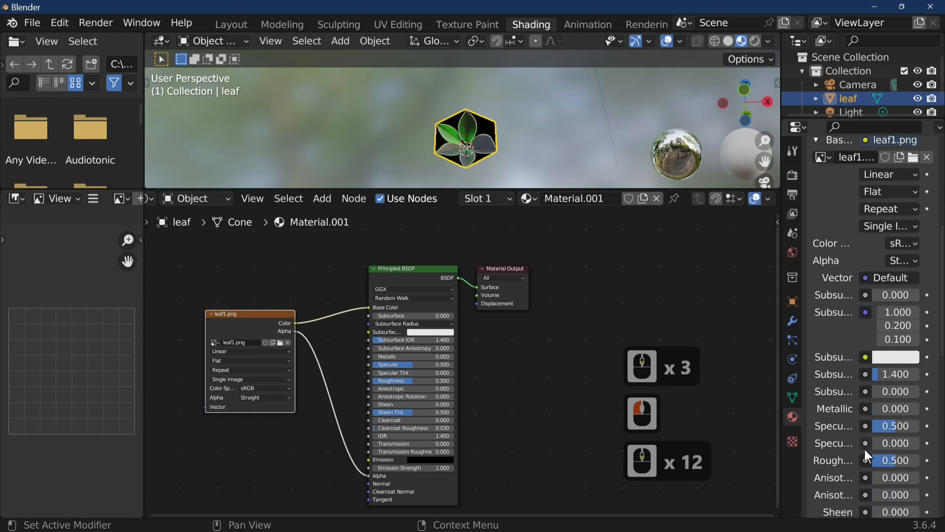
{"action": "scroll", "coordinate": [866, 455], "scroll_direction": "down", "scroll_amount": 20}
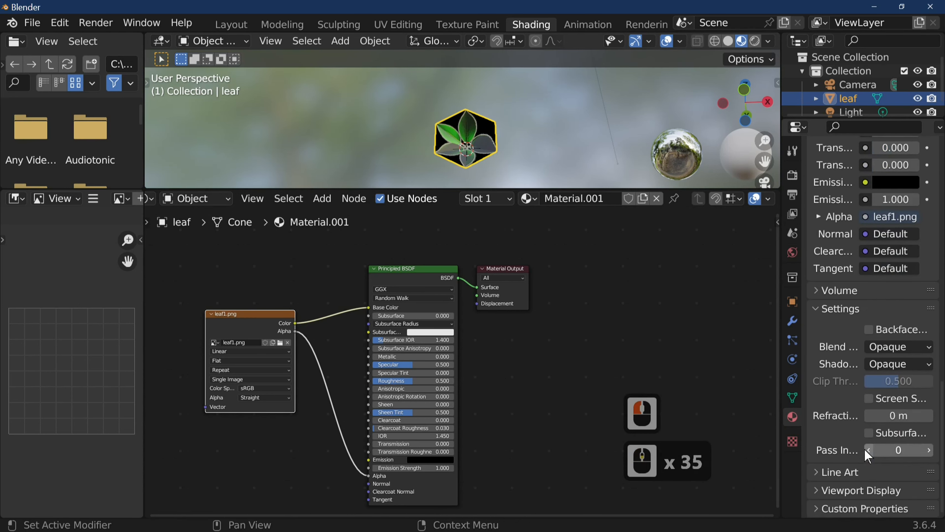
{"action": "left_click", "coordinate": [869, 397]}
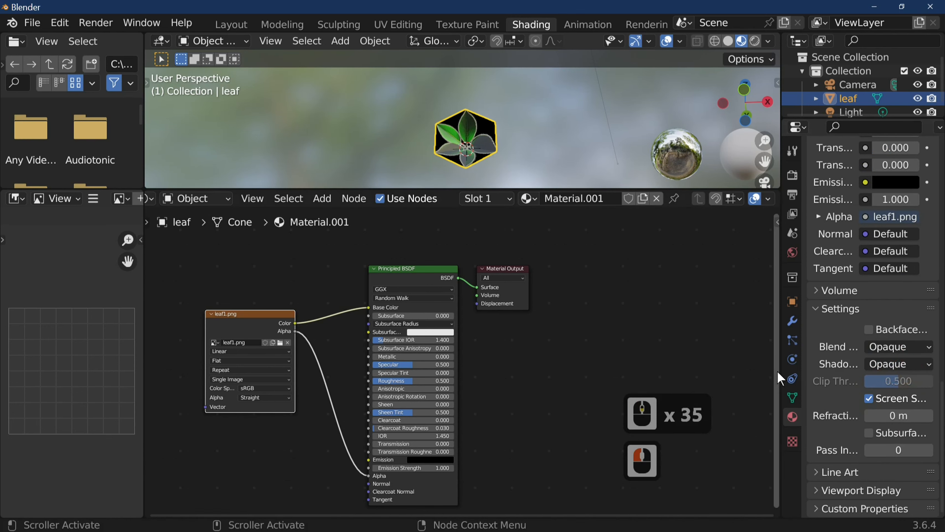
Step: Widen the properties editor and set both Blend Mode and Shadow Mode of the leaf material to Alpha Clip
{"action": "left_click_drag", "start_coordinate": [781, 368], "coordinate": [724, 369]}
{"action": "left_click", "coordinate": [888, 348]}
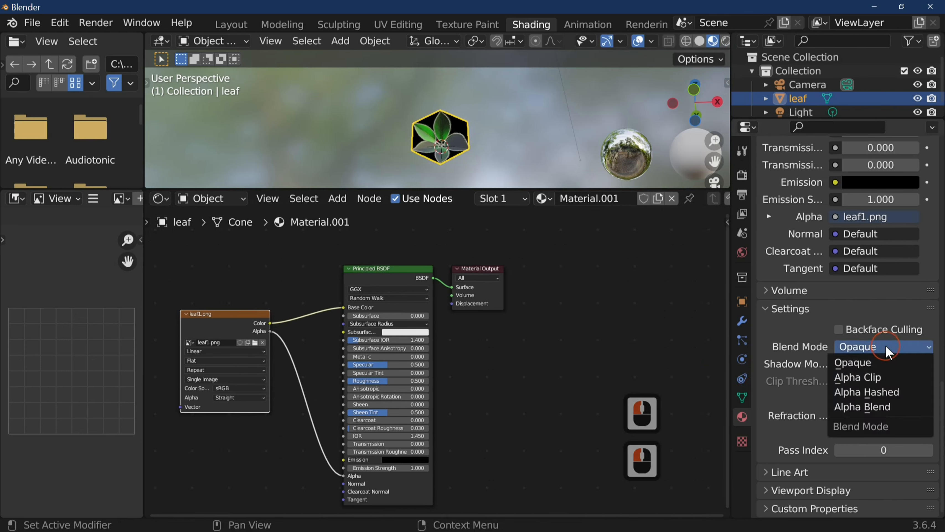
{"action": "left_click", "coordinate": [867, 377]}
{"action": "left_click", "coordinate": [895, 363]}
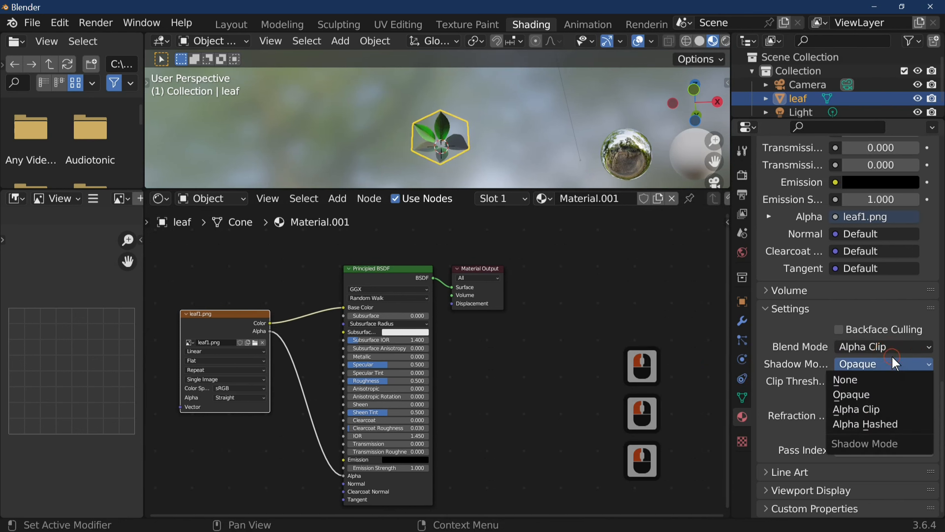
{"action": "left_click", "coordinate": [884, 410]}
{"action": "middle_click_drag", "start_coordinate": [530, 145], "coordinate": [547, 78]}
{"action": "scroll", "coordinate": [461, 167], "scroll_direction": "up", "scroll_amount": 5}
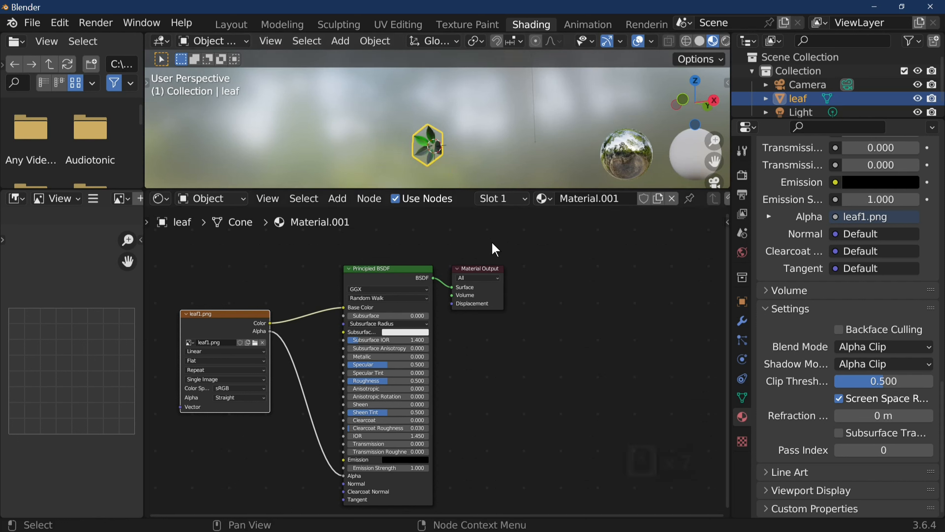
Step: Return to the Layout workspace and move the leaf along the global X axis by about -3.45 m
{"action": "left_click", "coordinate": [232, 24]}
{"action": "mouse_move", "coordinate": [416, 224]}
{"action": "middle_mouse_down"}
{"action": "mouse_move", "coordinate": [357, 227]}
{"action": "mouse_move", "coordinate": [395, 240]}
{"action": "mouse_move", "coordinate": [392, 284]}
{"action": "middle_mouse_up"}
{"action": "left_click", "coordinate": [387, 293]}
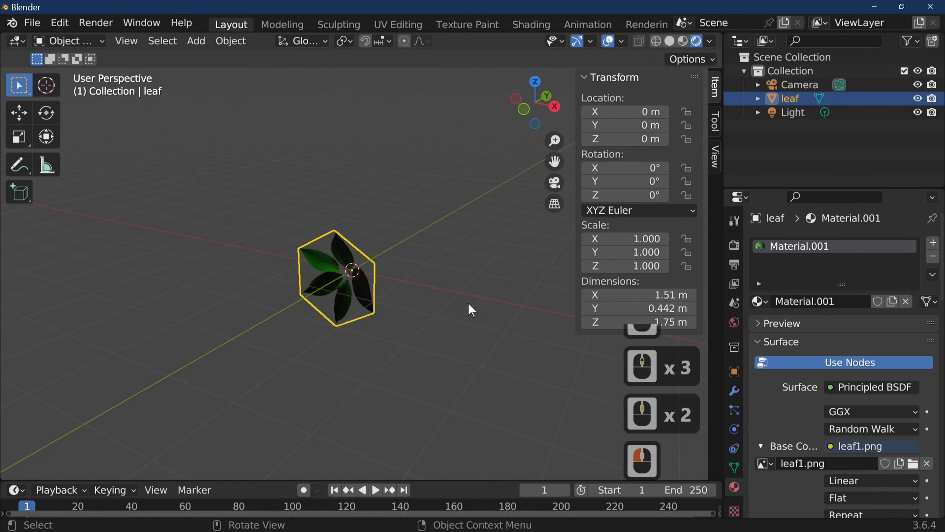
{"action": "key", "text": "g"}
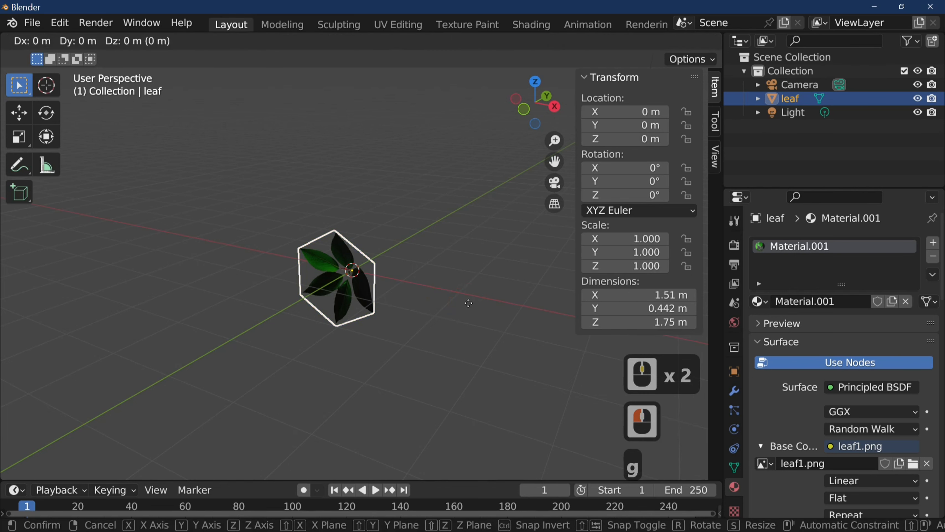
{"action": "key", "text": "x"}
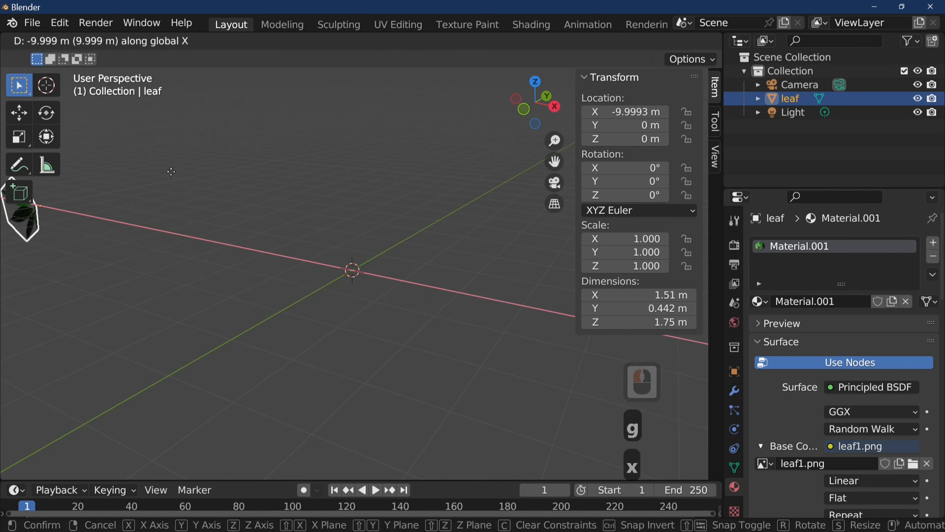
{"action": "left_click", "coordinate": [338, 240]}
Step: Move the leaf farther from the origin along the negative X axis, to an X location of about -10.5 m
{"action": "middle_click_drag", "start_coordinate": [337, 240], "coordinate": [371, 266]}
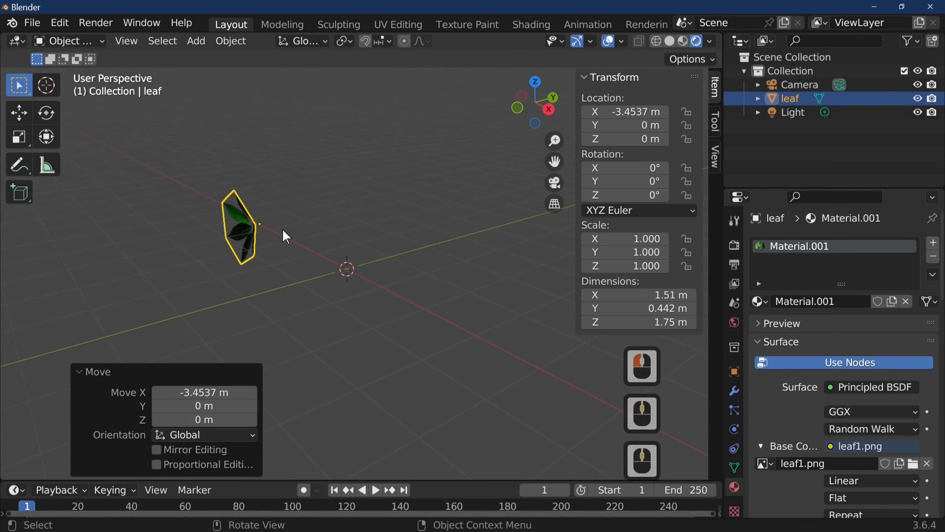
{"action": "middle_click_drag", "start_coordinate": [306, 237], "coordinate": [428, 254]}
{"action": "key", "text": "g"}
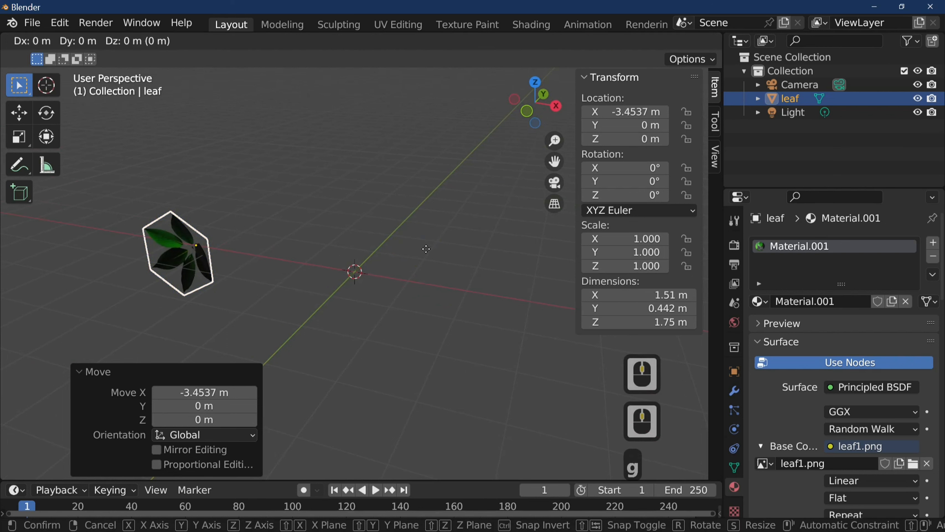
{"action": "key", "text": "x"}
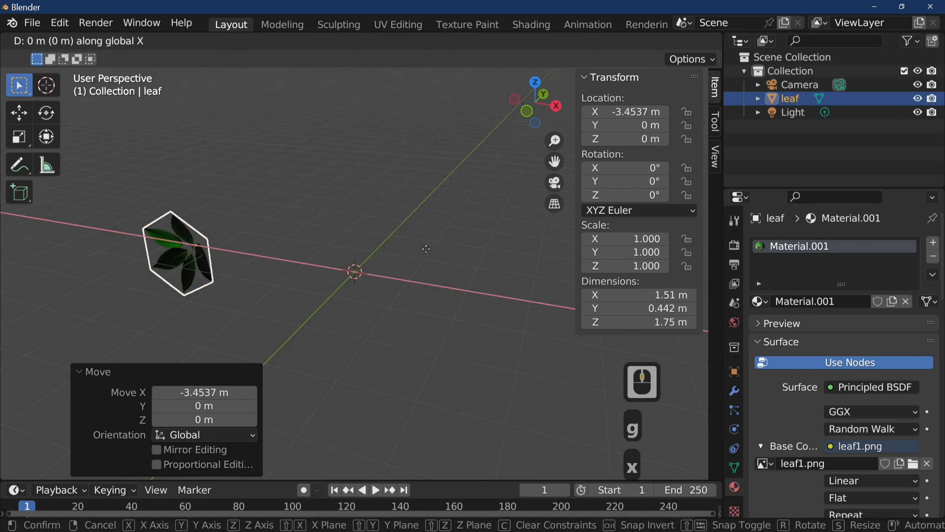
{"action": "left_click", "coordinate": [260, 223]}
{"action": "scroll", "coordinate": [306, 257], "scroll_direction": "down", "scroll_amount": 4}
{"action": "middle_click_drag", "start_coordinate": [306, 257], "coordinate": [361, 299]}
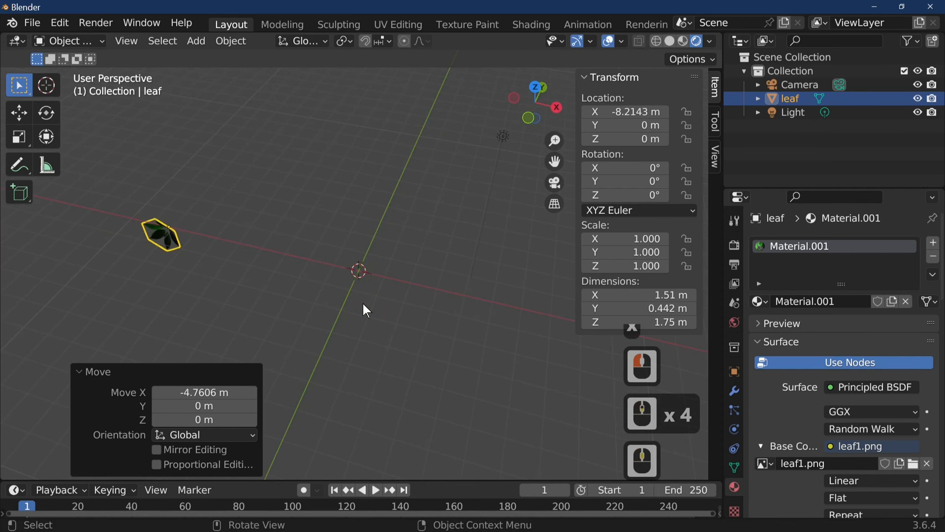
{"action": "key", "text": "g"}
{"action": "key", "text": "x"}
{"action": "left_click", "coordinate": [313, 296]}
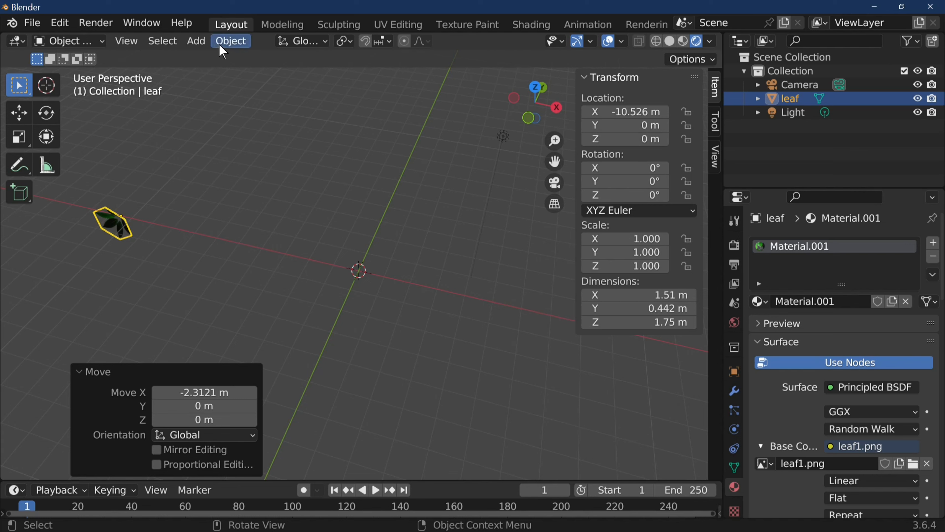
Step: Add a UV sphere with 32 segments, 16 rings and a 1 m radius at the world origin
{"action": "left_click", "coordinate": [196, 41]}
{"action": "mouse_move", "coordinate": [223, 56]}
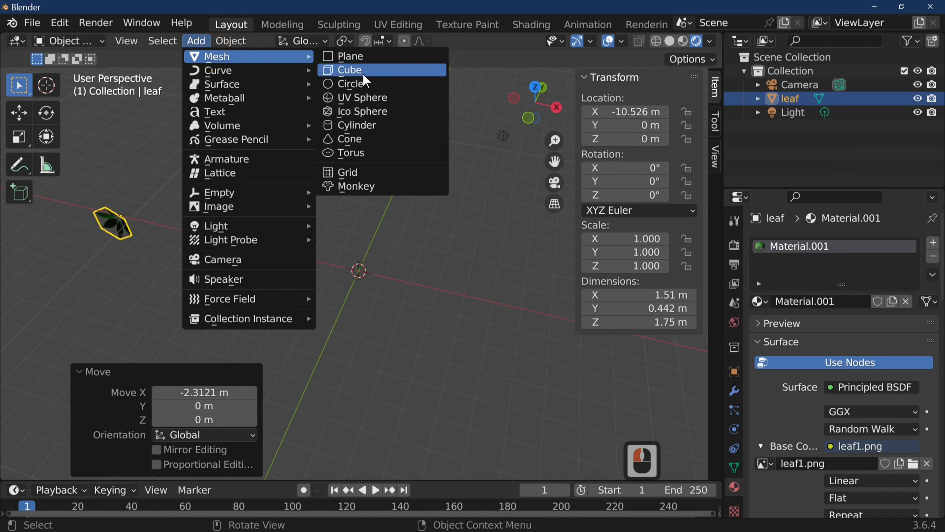
{"action": "left_click", "coordinate": [367, 102]}
{"action": "middle_click_drag", "start_coordinate": [413, 322], "coordinate": [320, 258]}
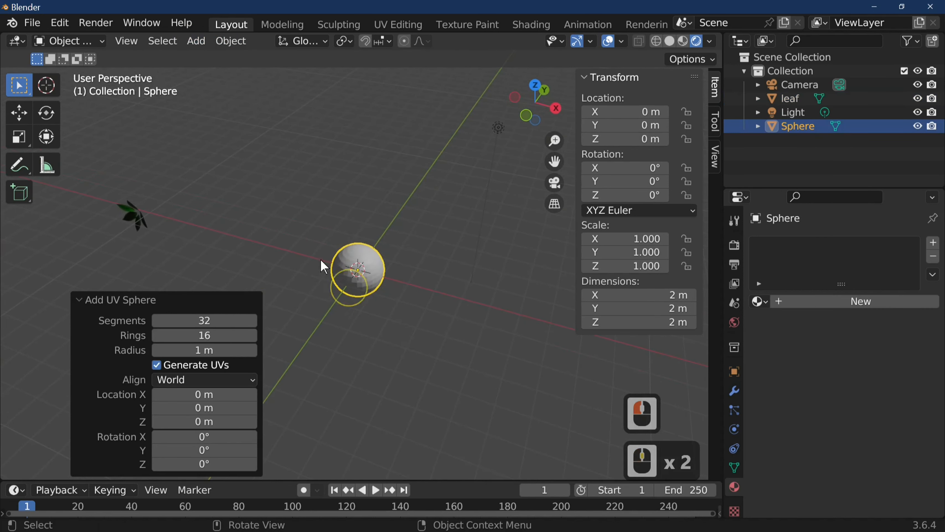
Step: Add a particle system to the sphere and name it leaf
{"action": "left_click", "coordinate": [735, 411]}
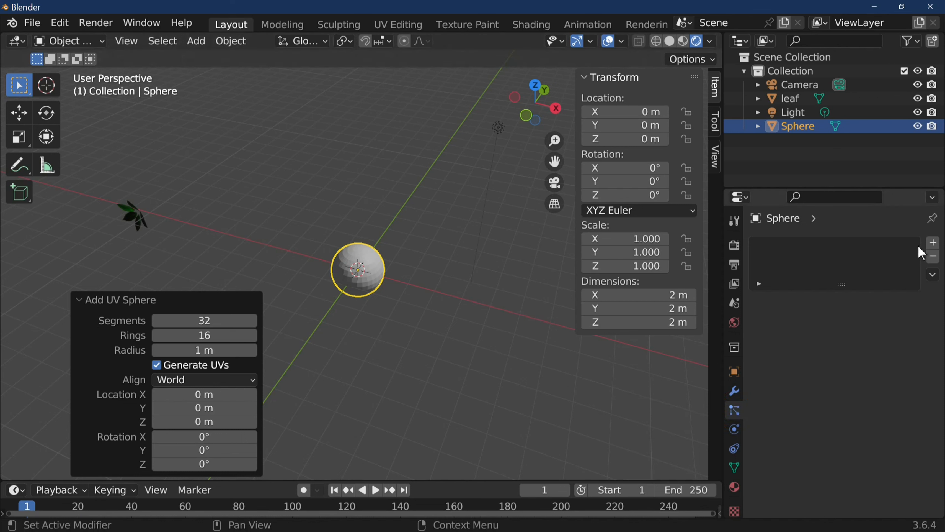
{"action": "left_click", "coordinate": [933, 243]}
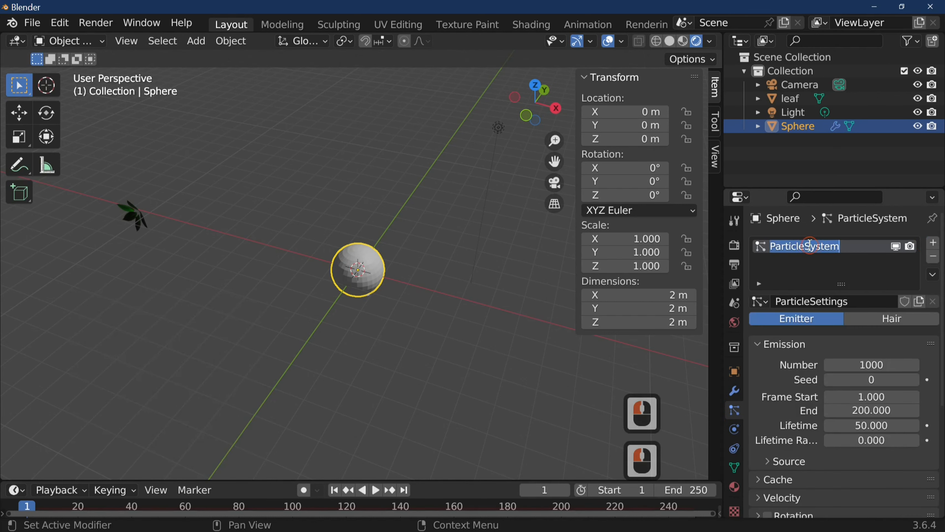
{"action": "double_click", "coordinate": [810, 246]}
{"action": "type", "text": "leaf"}
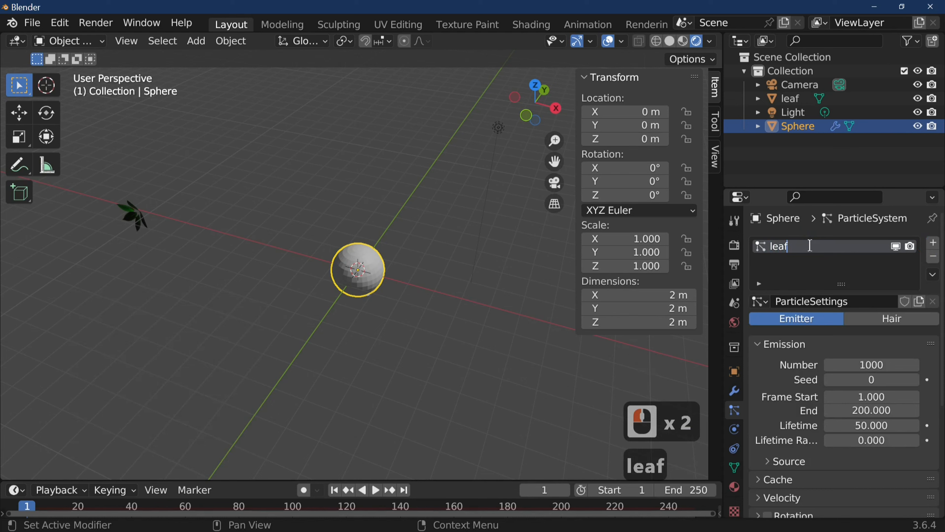
{"action": "key", "text": "Return"}
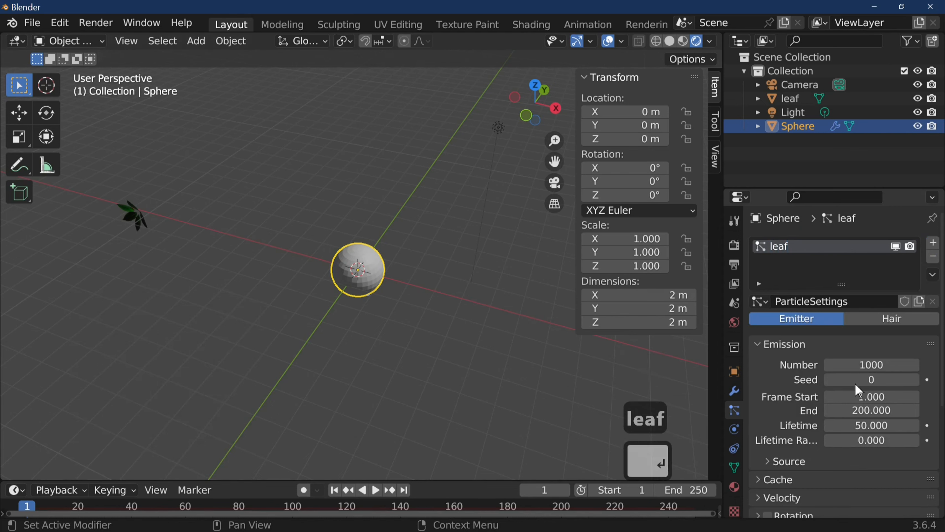
Step: Switch the sphere's leaf particle system to Hair and reveal its emission Source settings
{"action": "left_click", "coordinate": [888, 319]}
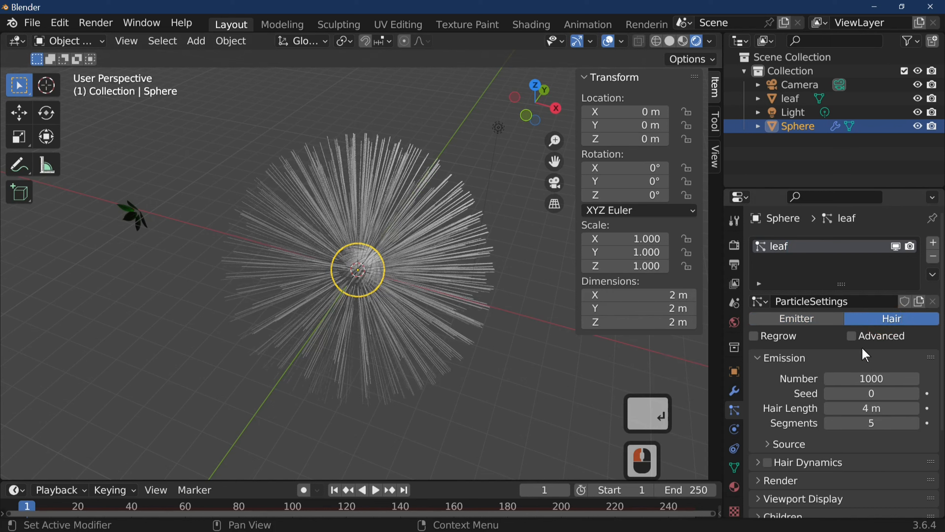
{"action": "scroll", "coordinate": [865, 355], "scroll_direction": "down", "scroll_amount": 7}
{"action": "left_click", "coordinate": [769, 325]}
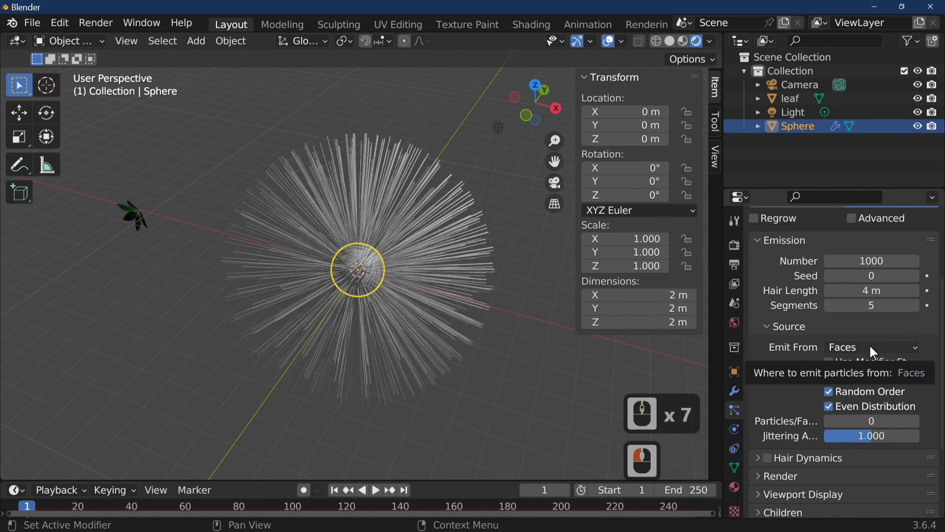
{"action": "scroll", "coordinate": [768, 380], "scroll_direction": "down", "scroll_amount": 2}
{"action": "scroll", "coordinate": [766, 376], "scroll_direction": "down", "scroll_amount": 4}
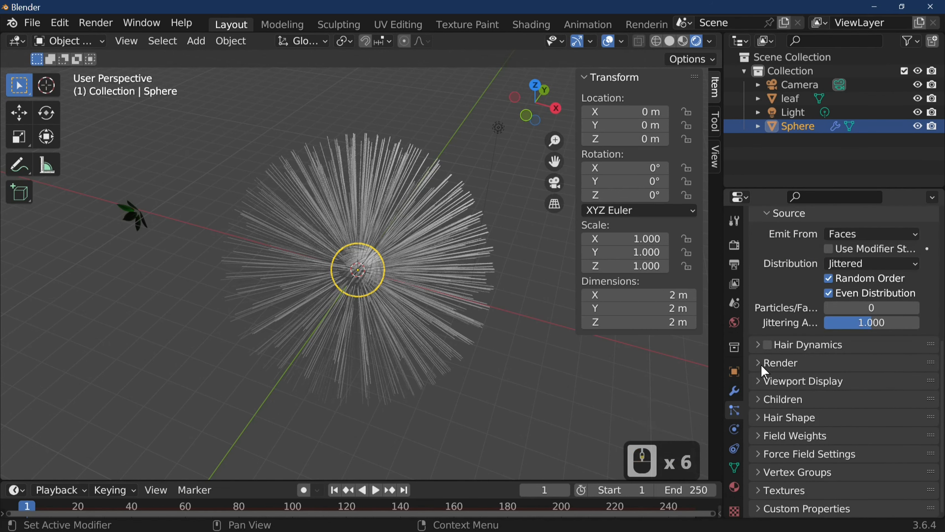
Step: Turn off Show Emitter for the hair particles in both the Render and the Viewport Display settings
{"action": "left_click", "coordinate": [761, 365]}
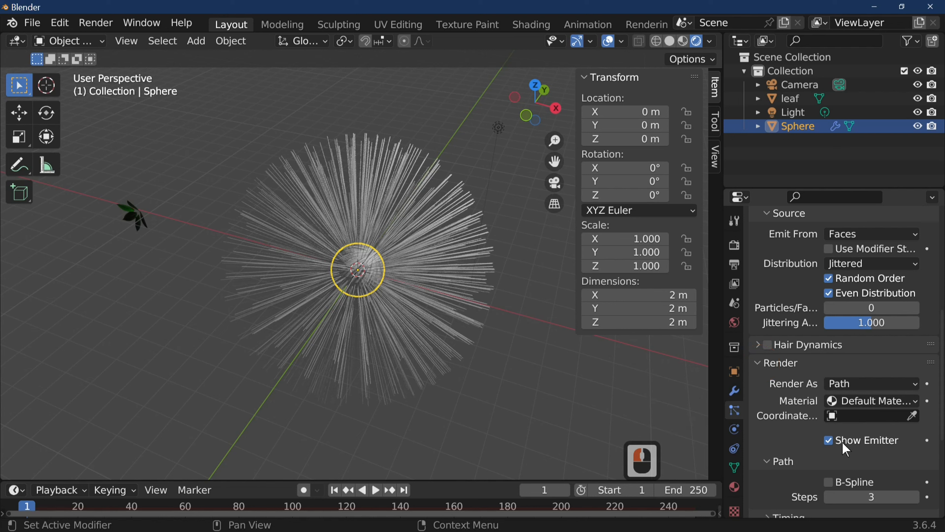
{"action": "left_click", "coordinate": [828, 441]}
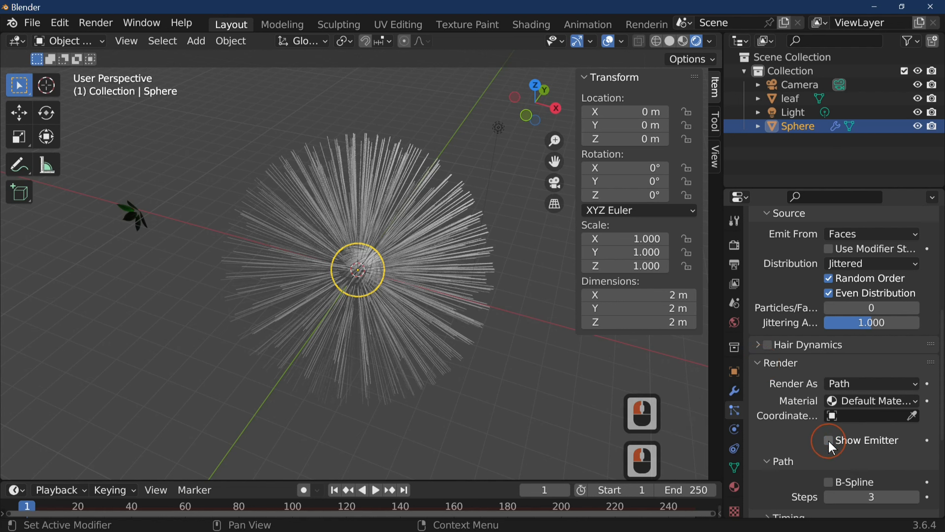
{"action": "scroll", "coordinate": [833, 447], "scroll_direction": "down", "scroll_amount": 6}
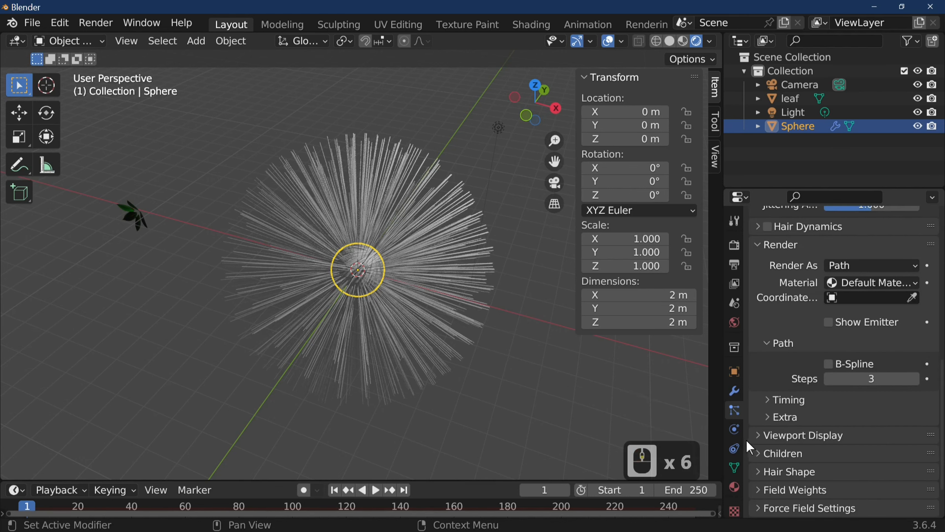
{"action": "left_click", "coordinate": [777, 435]}
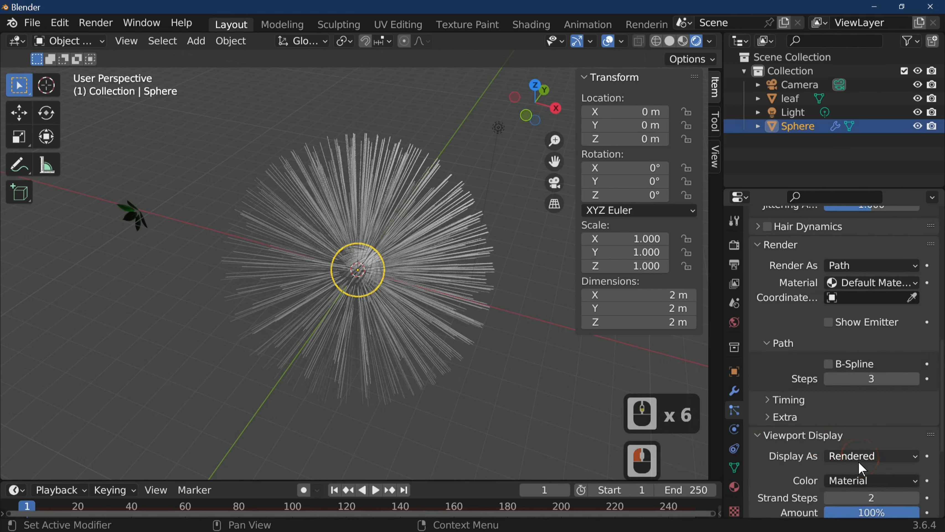
{"action": "scroll", "coordinate": [862, 468], "scroll_direction": "down", "scroll_amount": 3}
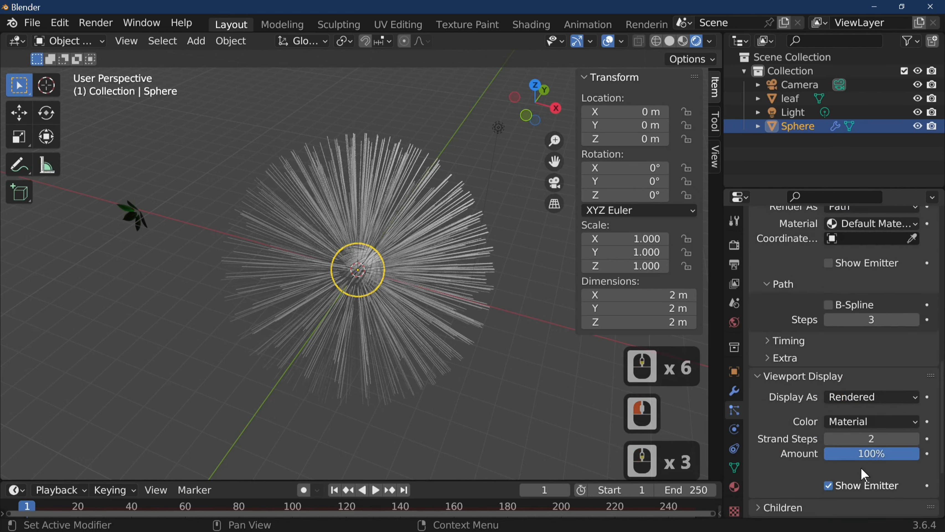
{"action": "left_click", "coordinate": [829, 485]}
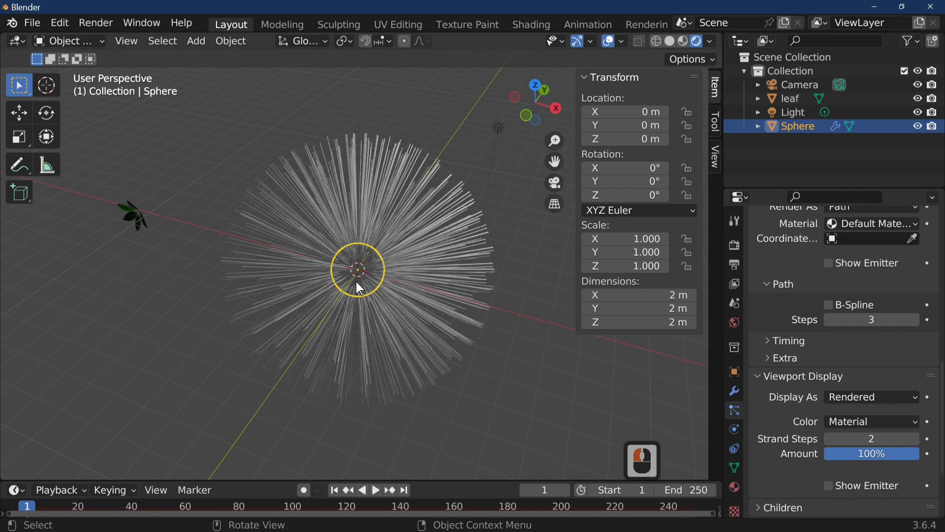
Step: Render the sphere's hair particles as Object, with leaf as the instance object and a scale randomness of 1.000
{"action": "scroll", "coordinate": [825, 357], "scroll_direction": "up", "scroll_amount": 5}
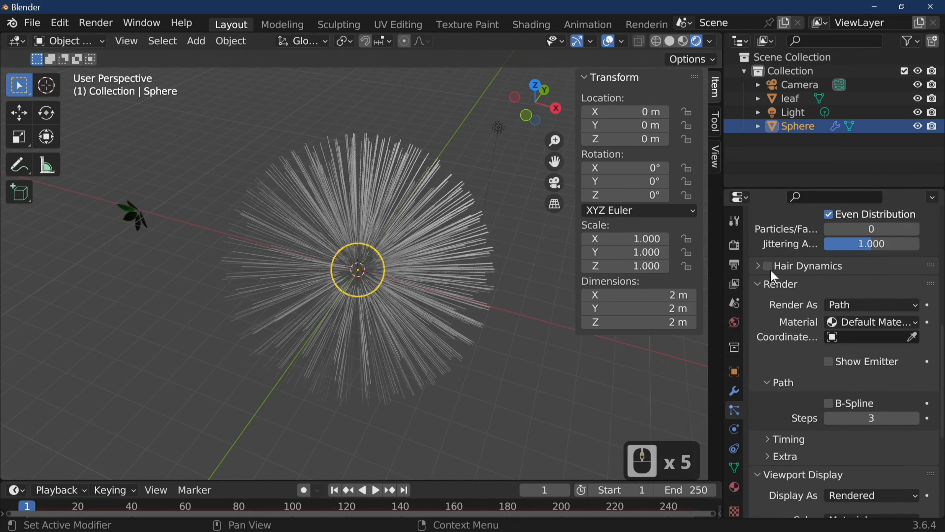
{"action": "left_click", "coordinate": [864, 302]}
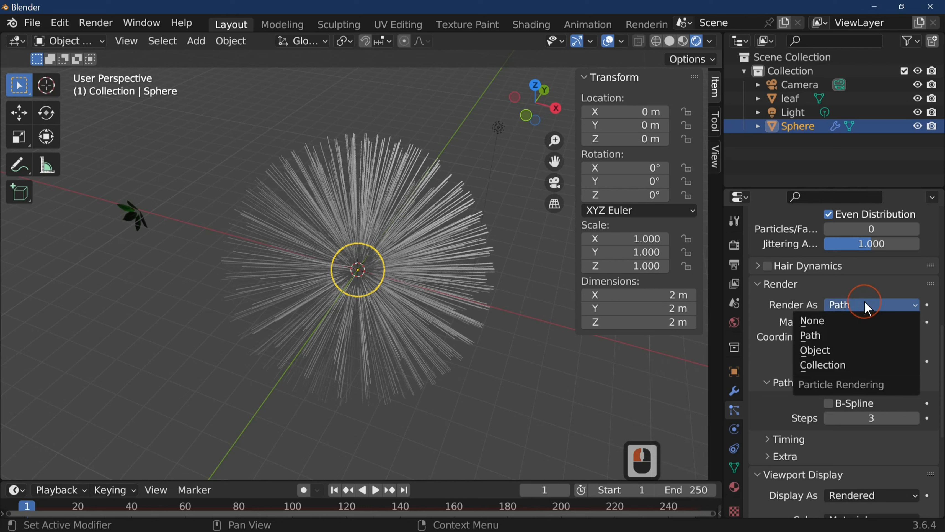
{"action": "left_click", "coordinate": [834, 352]}
{"action": "left_click_drag", "start_coordinate": [856, 339], "coordinate": [924, 342]}
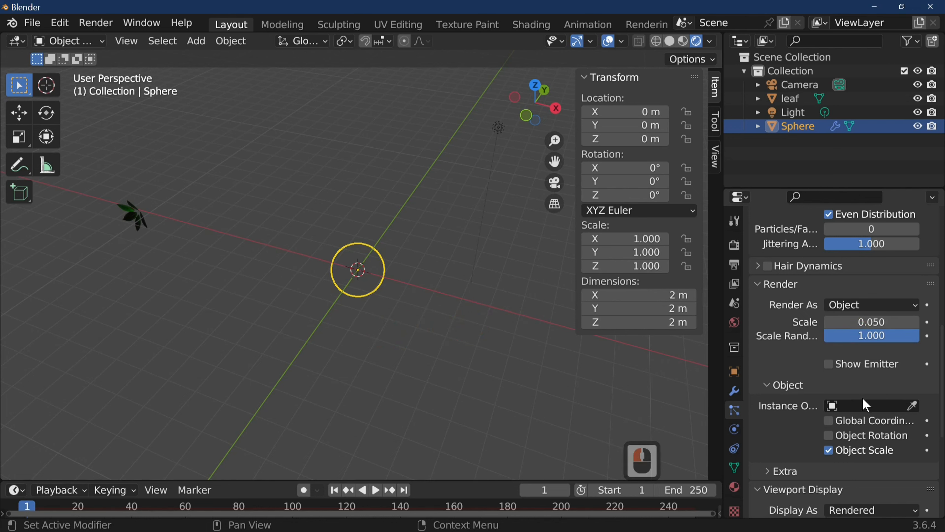
{"action": "left_click", "coordinate": [861, 405]}
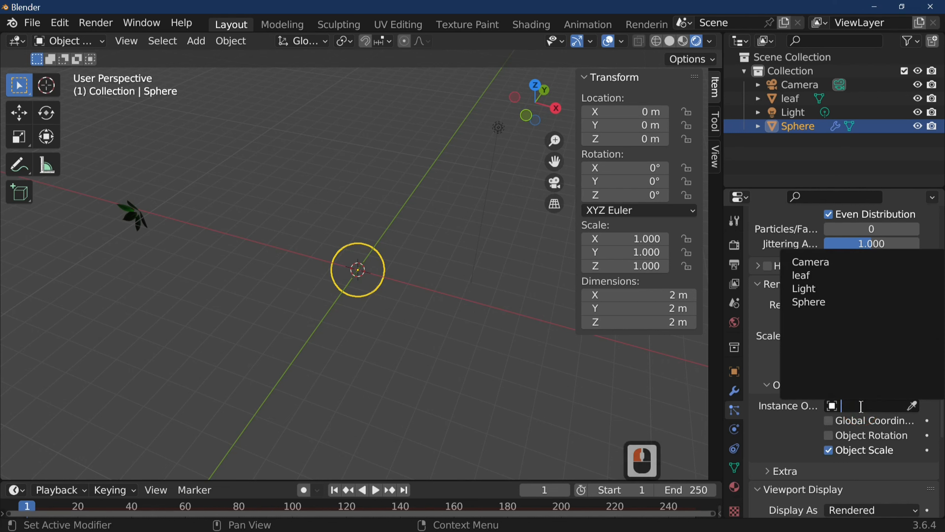
{"action": "left_click", "coordinate": [794, 275]}
Step: Examine the leaves scattered over the sphere from close up and from several angles
{"action": "scroll", "coordinate": [357, 270], "scroll_direction": "up", "scroll_amount": 10}
{"action": "scroll", "coordinate": [357, 270], "scroll_direction": "down", "scroll_amount": 3}
{"action": "middle_click_drag", "start_coordinate": [435, 328], "coordinate": [300, 350]}
{"action": "scroll", "coordinate": [431, 355], "scroll_direction": "up", "scroll_amount": 5}
{"action": "scroll", "coordinate": [431, 356], "scroll_direction": "down", "scroll_amount": 6}
{"action": "middle_click_drag", "start_coordinate": [431, 356], "coordinate": [450, 344]}
{"action": "scroll", "coordinate": [426, 363], "scroll_direction": "down", "scroll_amount": 8}
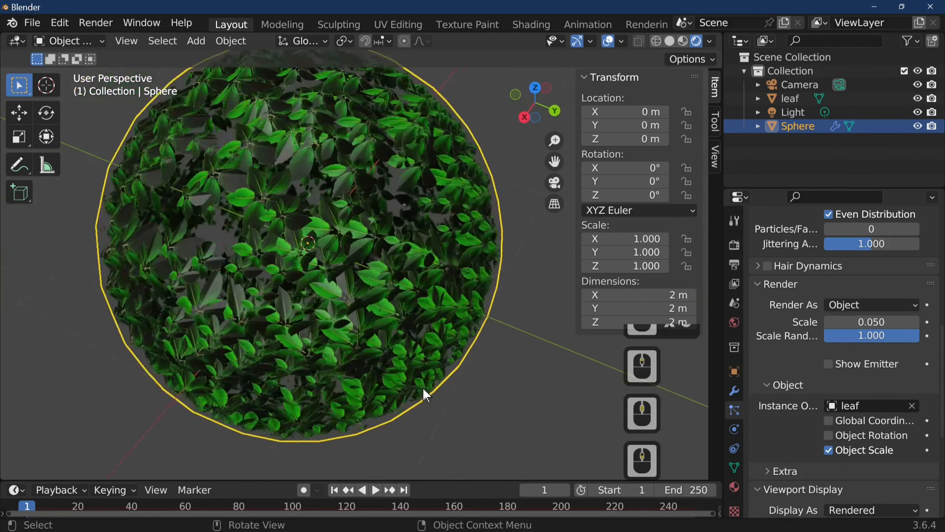
{"action": "middle_click_drag", "start_coordinate": [428, 394], "coordinate": [443, 380]}
{"action": "scroll", "coordinate": [367, 334], "scroll_direction": "down", "scroll_amount": 4}
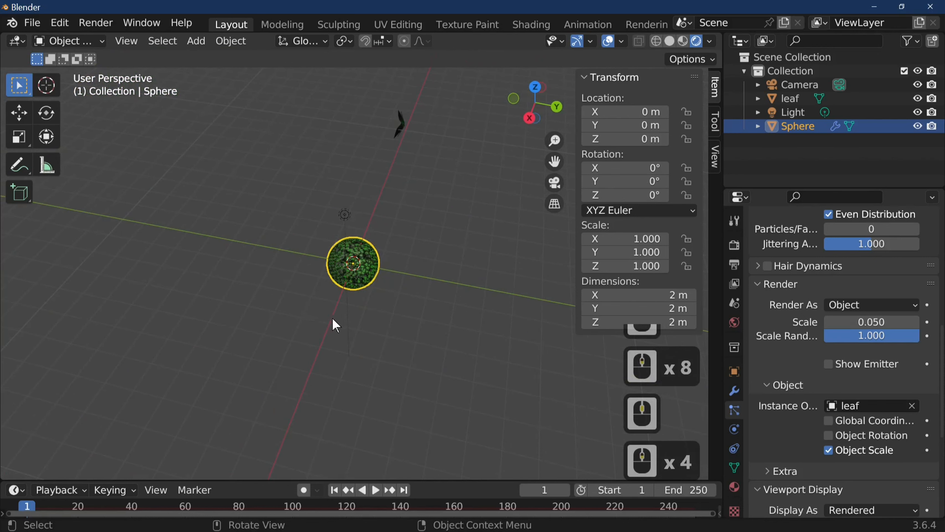
Step: Select the original leaf object lying away from the sphere
{"action": "middle_click_drag", "start_coordinate": [315, 303], "coordinate": [426, 295]}
{"action": "middle_click_drag", "start_coordinate": [315, 274], "coordinate": [473, 387], "text": "shift"}
{"action": "scroll", "coordinate": [321, 263], "scroll_direction": "up", "scroll_amount": 2}
{"action": "left_click", "coordinate": [316, 258]}
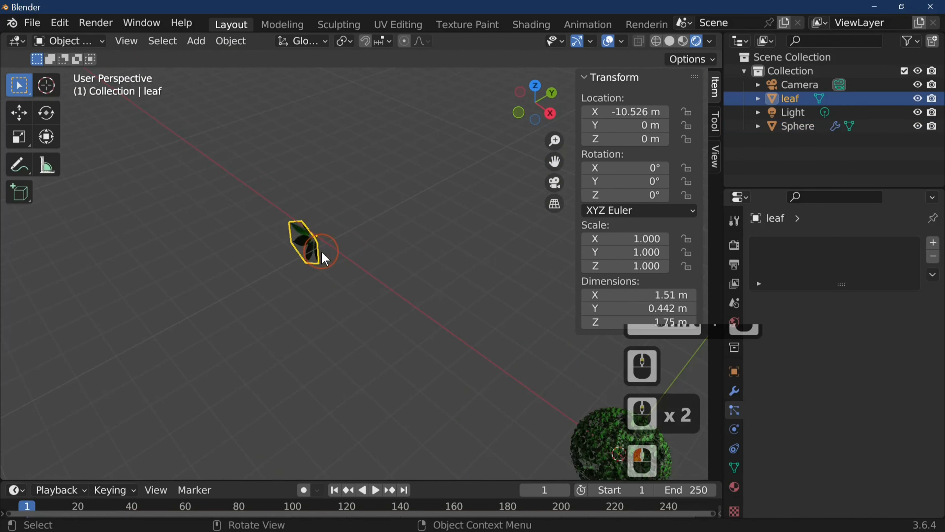
{"action": "middle_click_drag", "start_coordinate": [346, 274], "coordinate": [329, 331]}
{"action": "key", "text": "r"}
{"action": "key", "text": "ctrl+z"}
{"action": "key", "text": "Return"}
{"action": "key", "text": "ctrl+z"}
Step: Rotate the leaf object 180° about the global X axis
{"action": "key", "text": "r"}
{"action": "key", "text": "x"}
{"action": "key", "text": "1"}
{"action": "key", "text": "8"}
{"action": "key", "text": "0"}
{"action": "key", "text": "Return"}
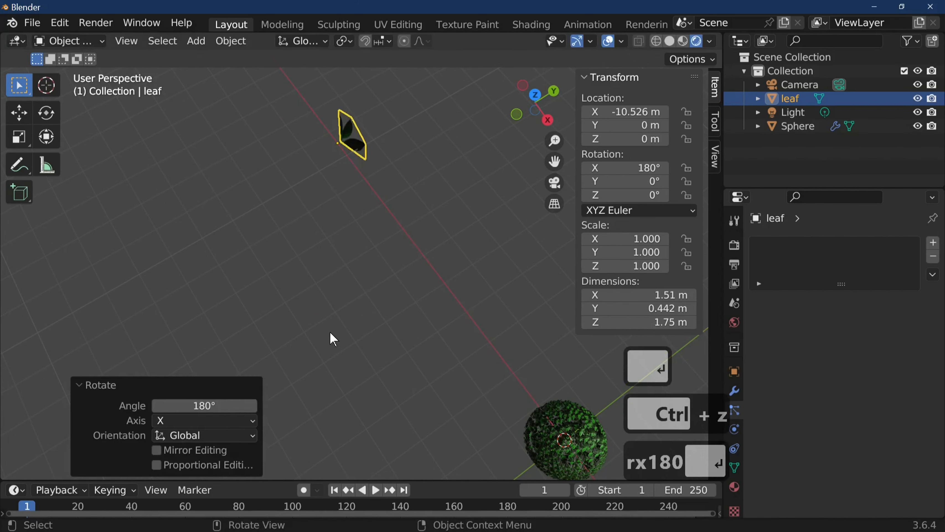
Step: Apply the rotation and scale of the leaf object
{"action": "scroll", "coordinate": [525, 387], "scroll_direction": "down", "scroll_amount": 4}
{"action": "middle_click_drag", "start_coordinate": [548, 401], "coordinate": [508, 322]}
{"action": "scroll", "coordinate": [517, 393], "scroll_direction": "up", "scroll_amount": 4}
{"action": "middle_click_drag", "start_coordinate": [517, 390], "coordinate": [363, 299], "text": "shift"}
{"action": "scroll", "coordinate": [363, 299], "scroll_direction": "up", "scroll_amount": 3}
{"action": "key", "text": "ctrl"}
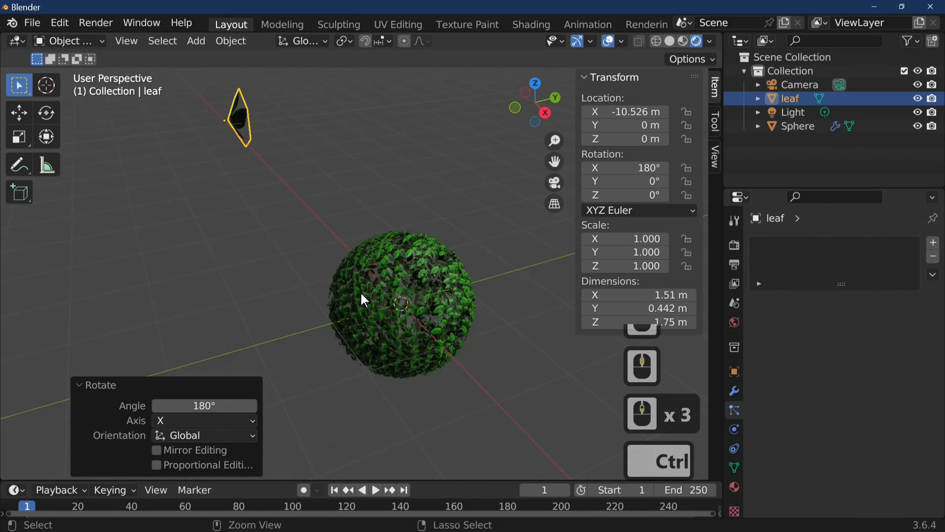
{"action": "key", "text": "ctrl+a"}
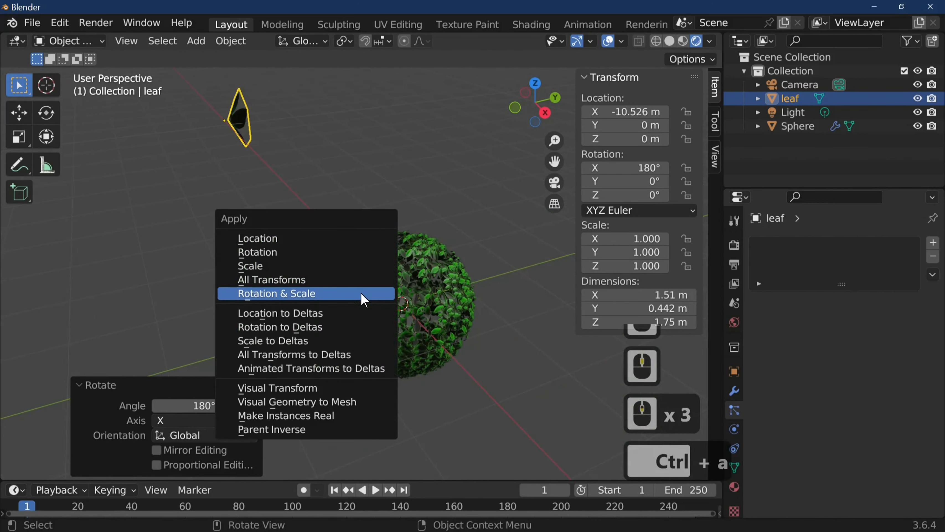
{"action": "left_click", "coordinate": [364, 294]}
Step: Make the leaf-covered sphere the active object to bring back its particle settings, and clear its selection highlight
{"action": "scroll", "coordinate": [476, 345], "scroll_direction": "up", "scroll_amount": 4}
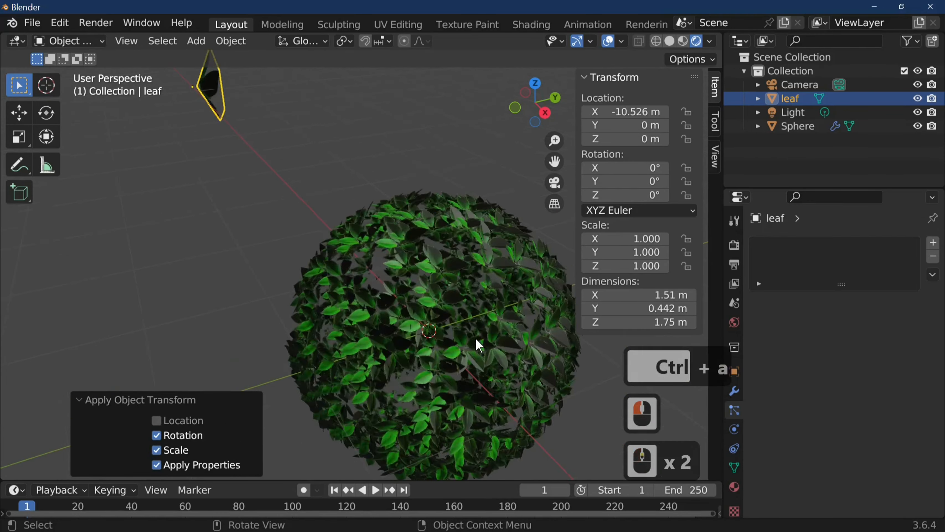
{"action": "middle_click_drag", "start_coordinate": [474, 339], "coordinate": [486, 358]}
{"action": "scroll", "coordinate": [469, 319], "scroll_direction": "down", "scroll_amount": 1}
{"action": "scroll", "coordinate": [463, 318], "scroll_direction": "down", "scroll_amount": 3}
{"action": "middle_click_drag", "start_coordinate": [344, 259], "coordinate": [352, 267]}
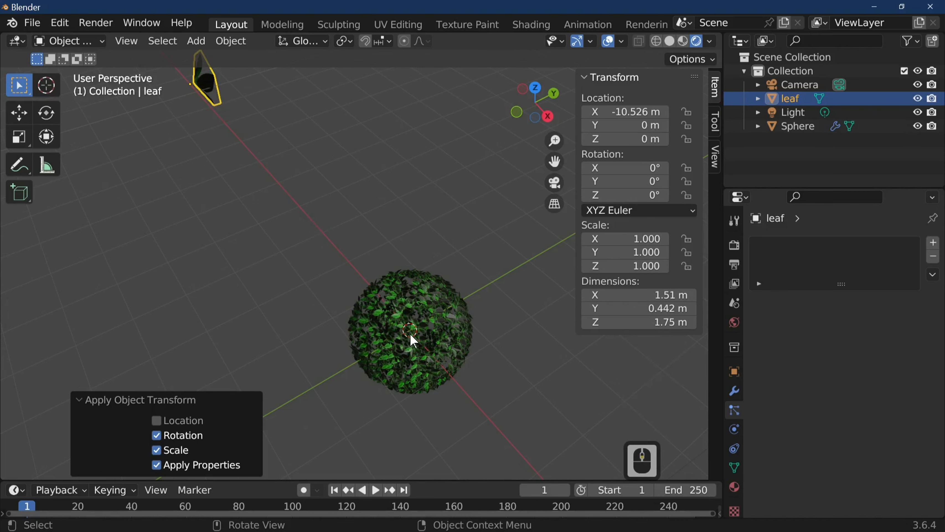
{"action": "scroll", "coordinate": [410, 334], "scroll_direction": "up", "scroll_amount": 2}
{"action": "left_click", "coordinate": [454, 349]}
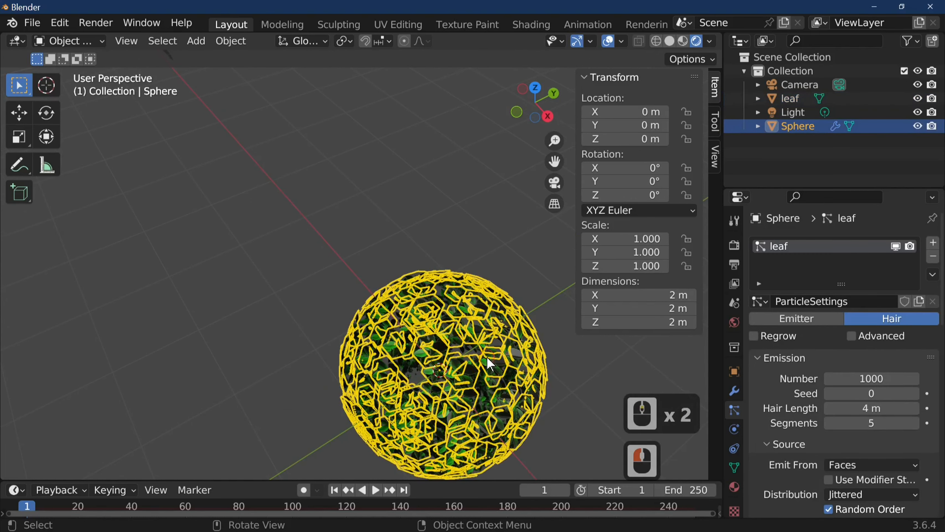
{"action": "left_click", "coordinate": [422, 224]}
Step: Inspect the density and orientation of the leaves on the sphere at different distances and angles
{"action": "scroll", "coordinate": [442, 328], "scroll_direction": "down", "scroll_amount": 2}
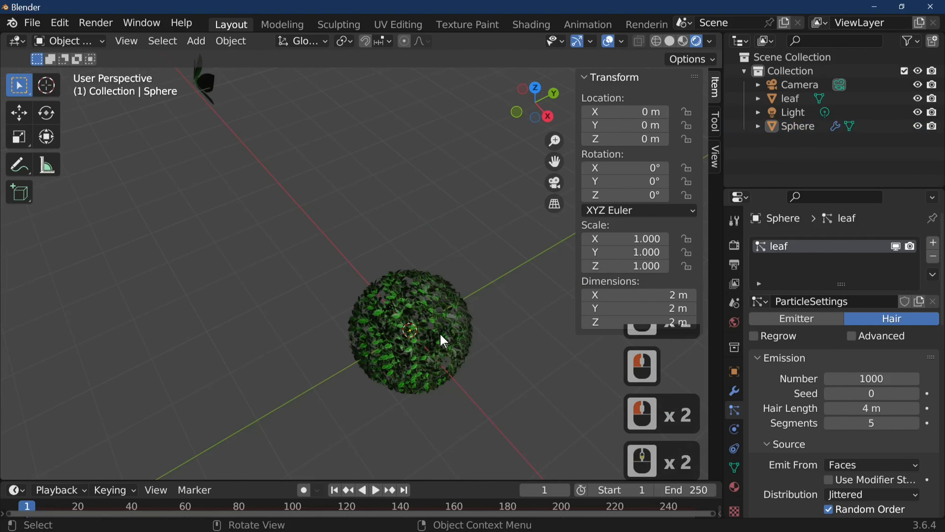
{"action": "scroll", "coordinate": [442, 340], "scroll_direction": "down", "scroll_amount": 2}
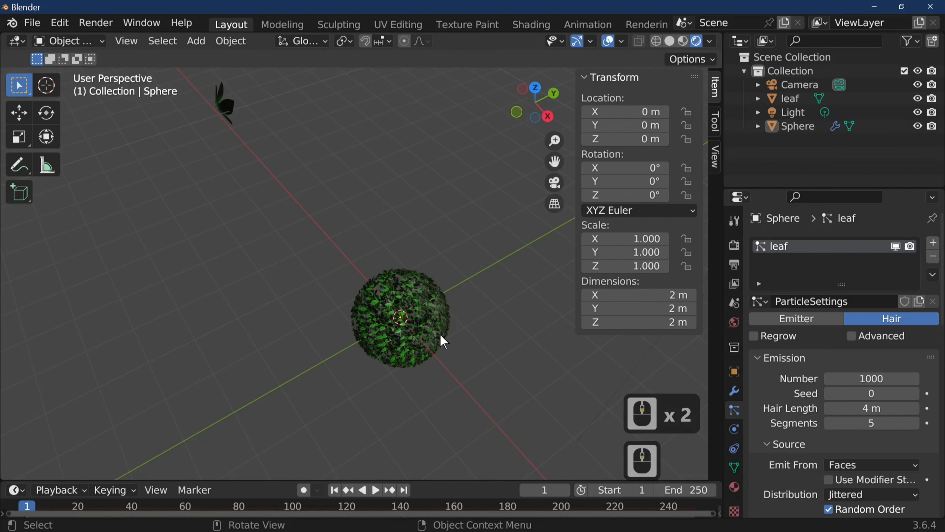
{"action": "scroll", "coordinate": [454, 340], "scroll_direction": "down", "scroll_amount": 3}
{"action": "scroll", "coordinate": [455, 340], "scroll_direction": "up", "scroll_amount": 5}
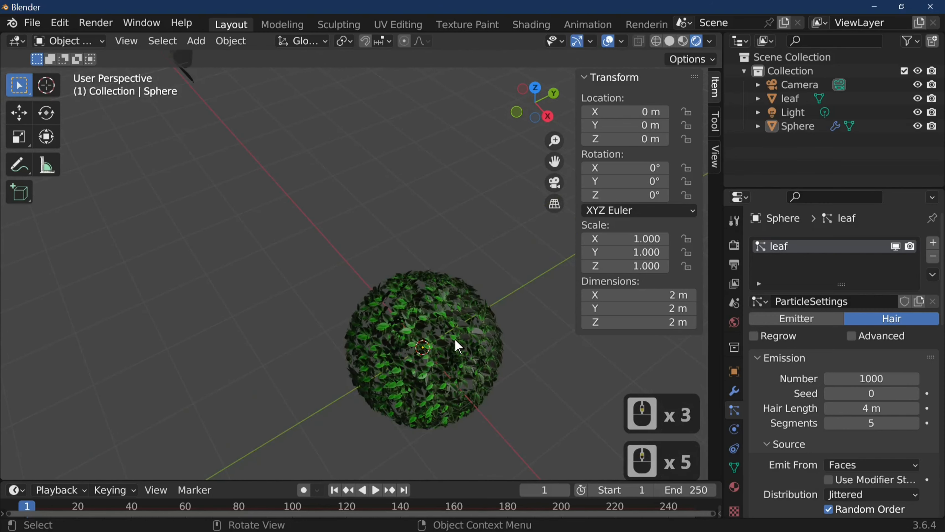
{"action": "left_click", "coordinate": [478, 357]}
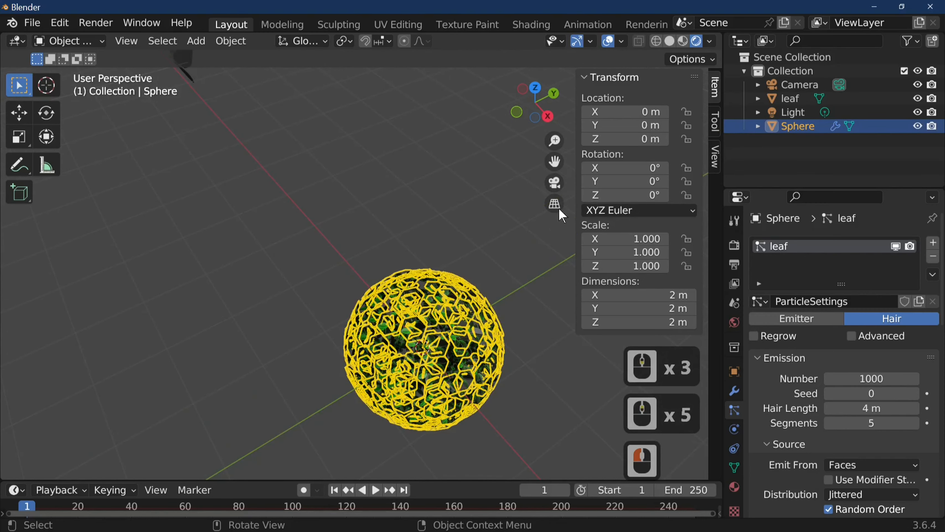
{"action": "scroll", "coordinate": [450, 364], "scroll_direction": "down", "scroll_amount": 2}
{"action": "scroll", "coordinate": [451, 302], "scroll_direction": "up", "scroll_amount": 4}
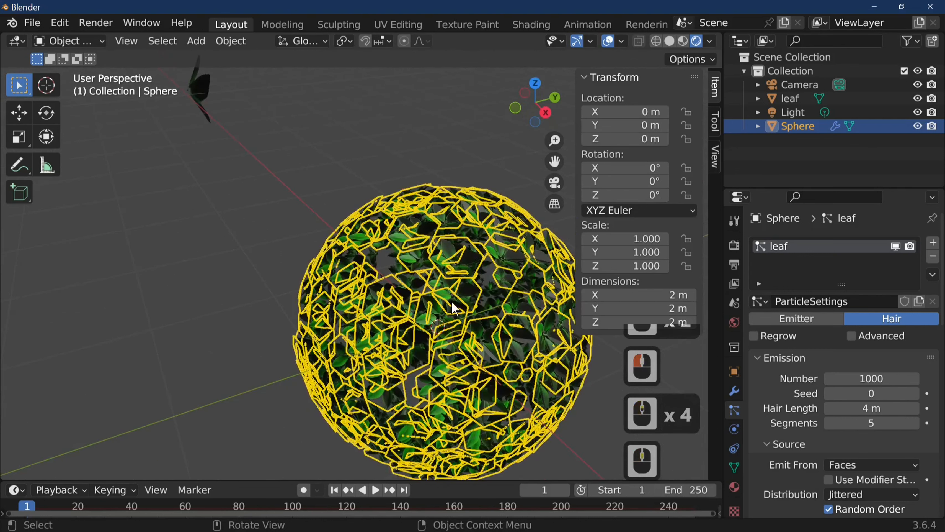
{"action": "middle_click_drag", "start_coordinate": [401, 150], "coordinate": [416, 175]}
{"action": "left_click", "coordinate": [237, 327]}
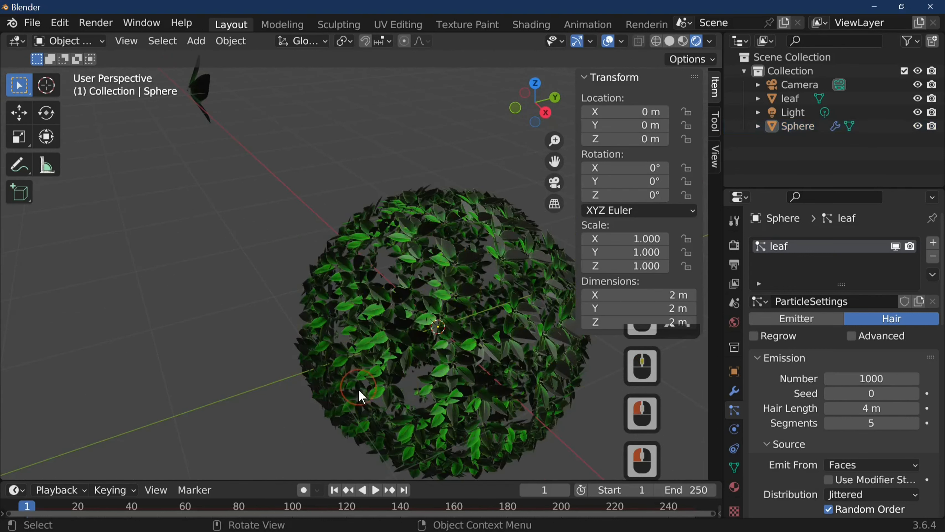
{"action": "middle_click_drag", "start_coordinate": [359, 393], "coordinate": [274, 379]}
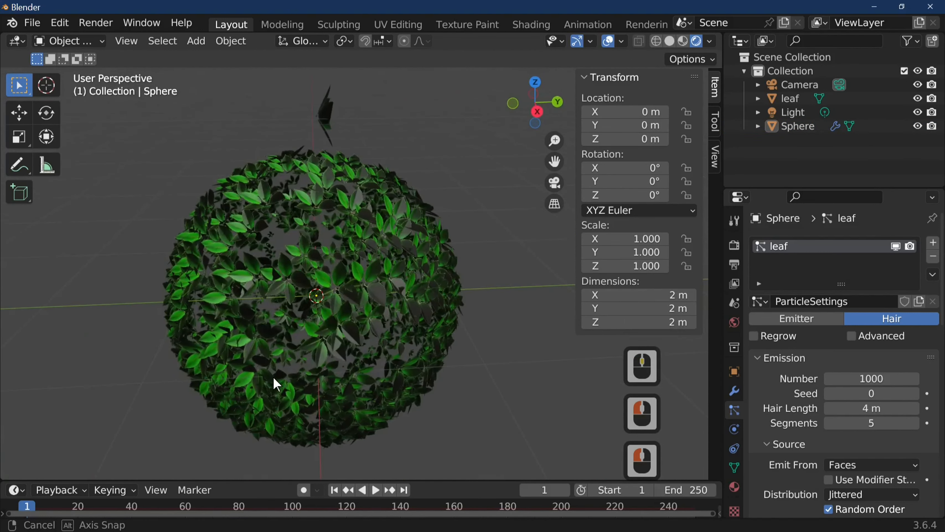
Step: Set the emission Number of the leaf hair particles to 1173 and their render Scale to 0.010
{"action": "left_click_drag", "start_coordinate": [880, 378], "coordinate": [912, 378]}
{"action": "scroll", "coordinate": [844, 360], "scroll_direction": "down", "scroll_amount": 7}
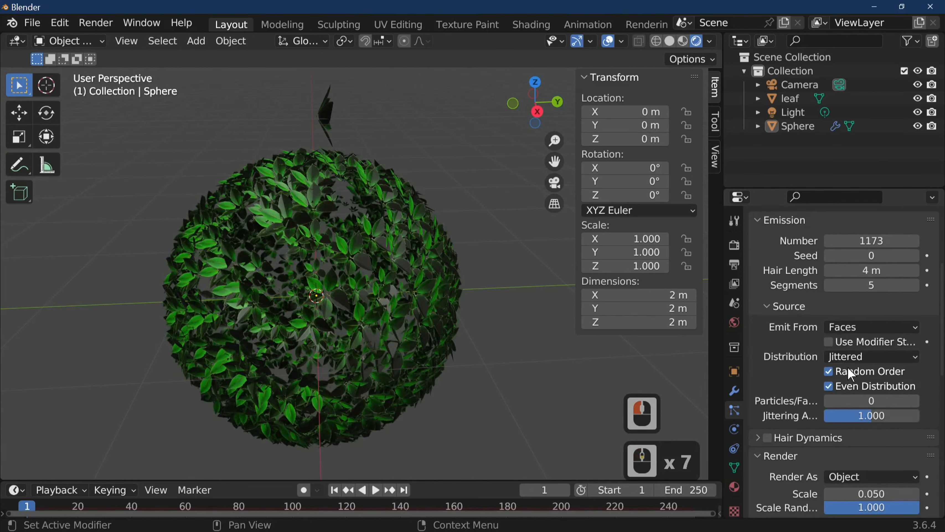
{"action": "scroll", "coordinate": [855, 415], "scroll_direction": "down", "scroll_amount": 6}
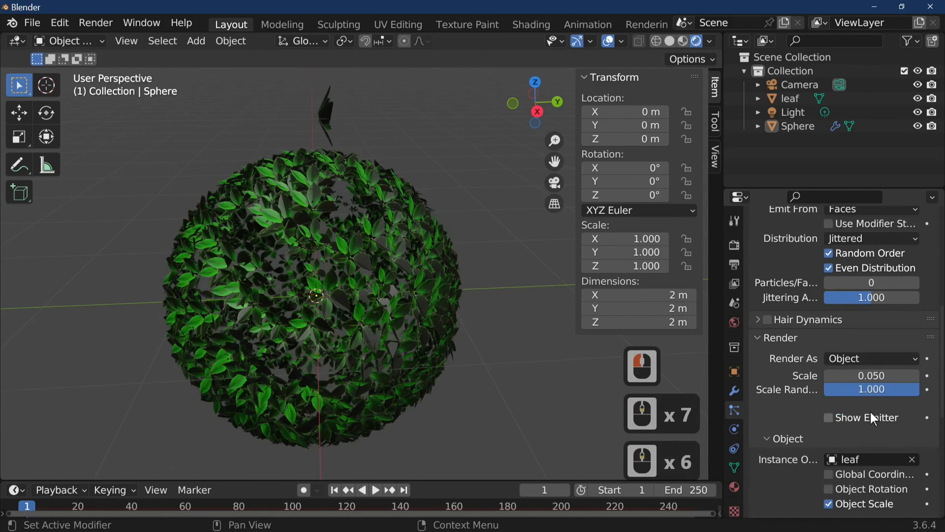
{"action": "mouse_move", "coordinate": [871, 376]}
{"action": "left_mouse_down"}
{"action": "mouse_move", "coordinate": [896, 375]}
{"action": "mouse_move", "coordinate": [865, 376]}
{"action": "left_mouse_up"}
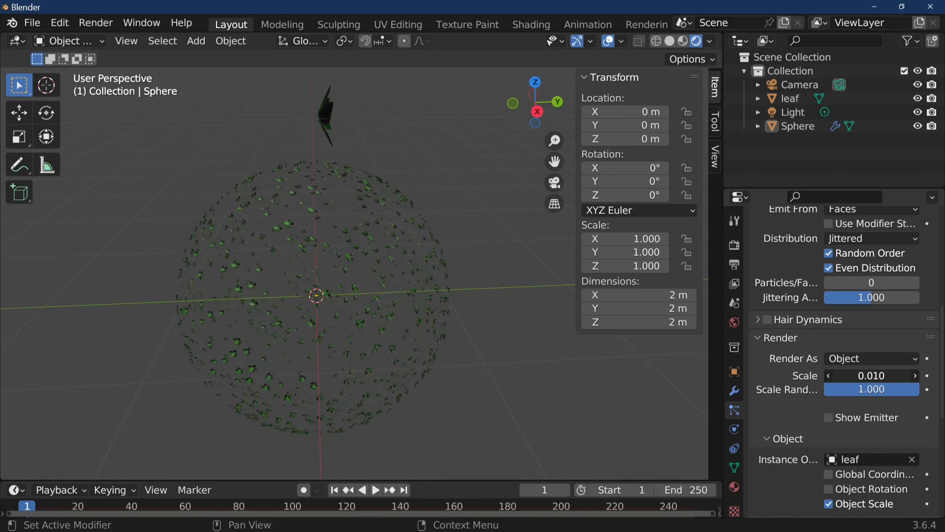
Step: Raise the emission Number of the leaf particles to 2000 and further to 20000, and check the denser coverage
{"action": "scroll", "coordinate": [880, 311], "scroll_direction": "up", "scroll_amount": 6}
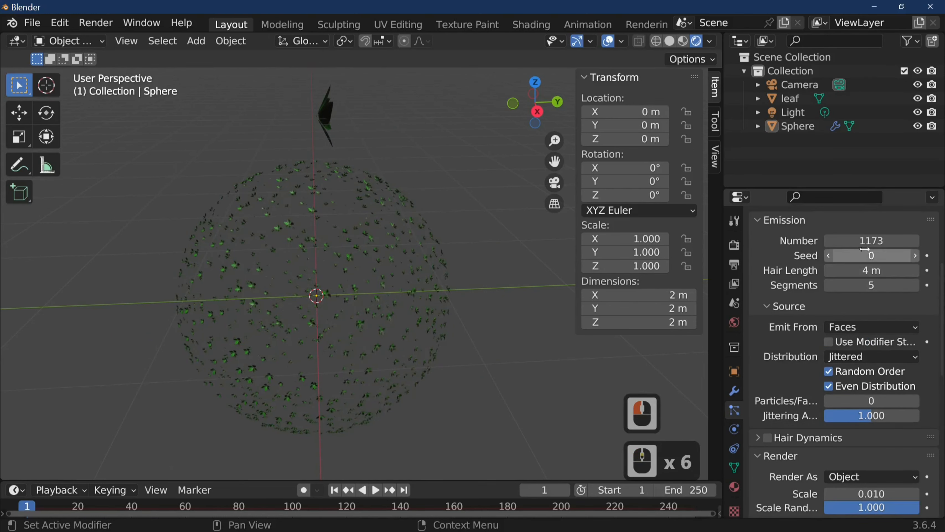
{"action": "left_click", "coordinate": [864, 241]}
{"action": "type", "text": "2000"}
{"action": "key", "text": "Return"}
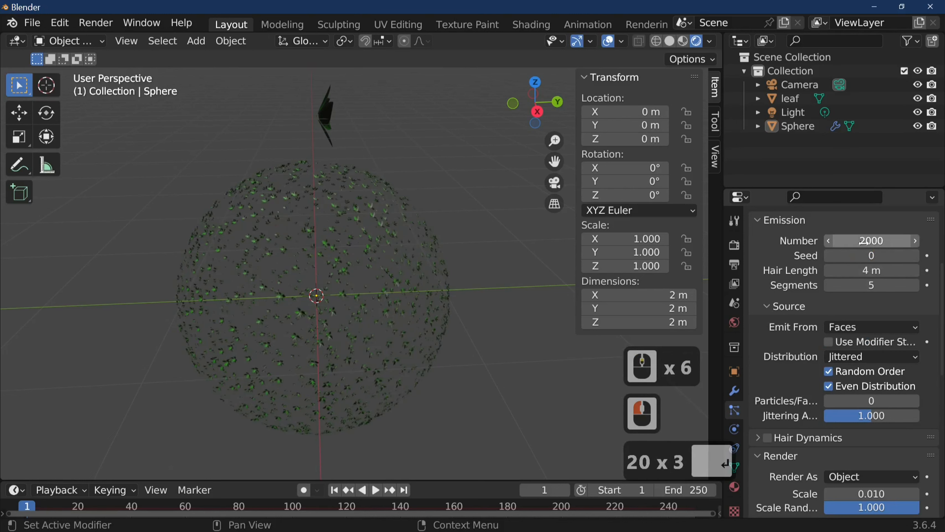
{"action": "left_click", "coordinate": [879, 241]}
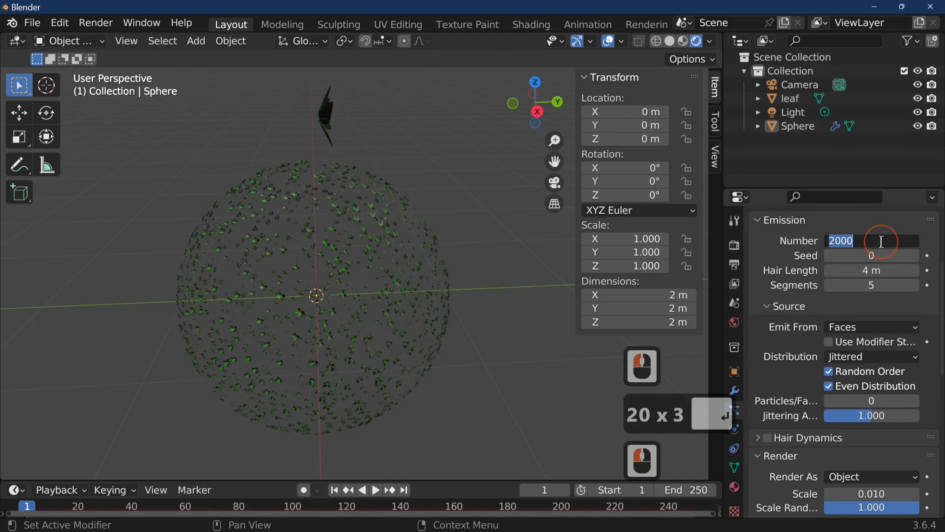
{"action": "type", "text": "20000"}
{"action": "key", "text": "Return"}
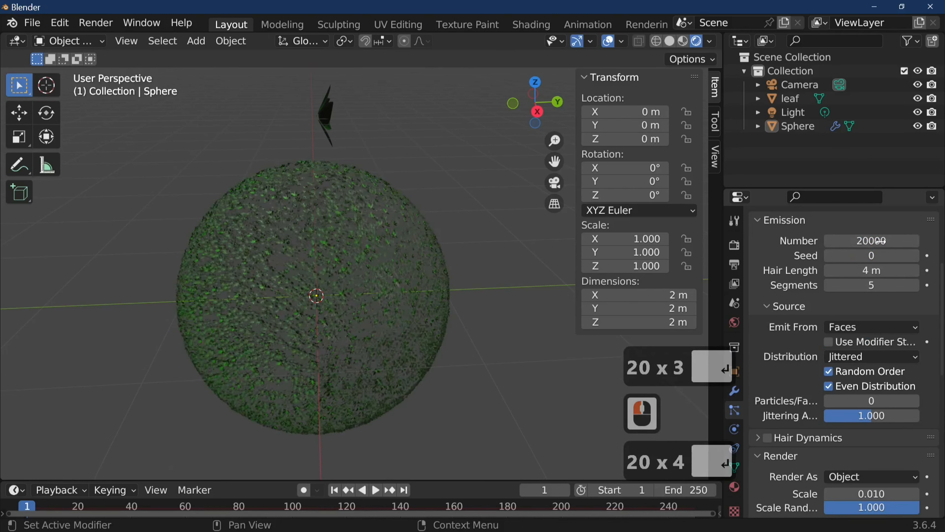
{"action": "middle_click_drag", "start_coordinate": [506, 336], "coordinate": [543, 357]}
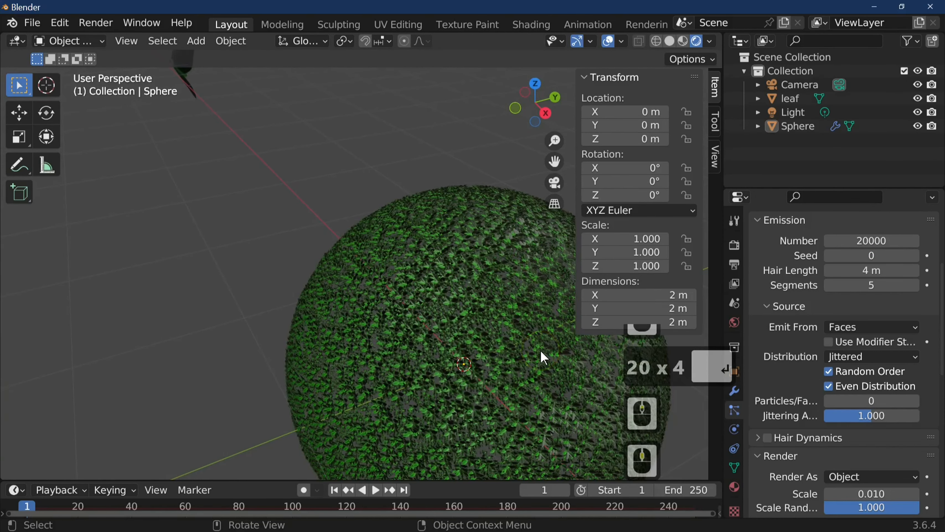
Step: Lower the emission Number of the leaf particles and set their render Scale to 0.05
{"action": "left_click", "coordinate": [842, 241]}
{"action": "type", "text": "50"}
{"action": "key", "text": "Return"}
{"action": "scroll", "coordinate": [856, 316], "scroll_direction": "down", "scroll_amount": 5}
{"action": "left_click", "coordinate": [872, 394]}
{"action": "type", "text": ".05"}
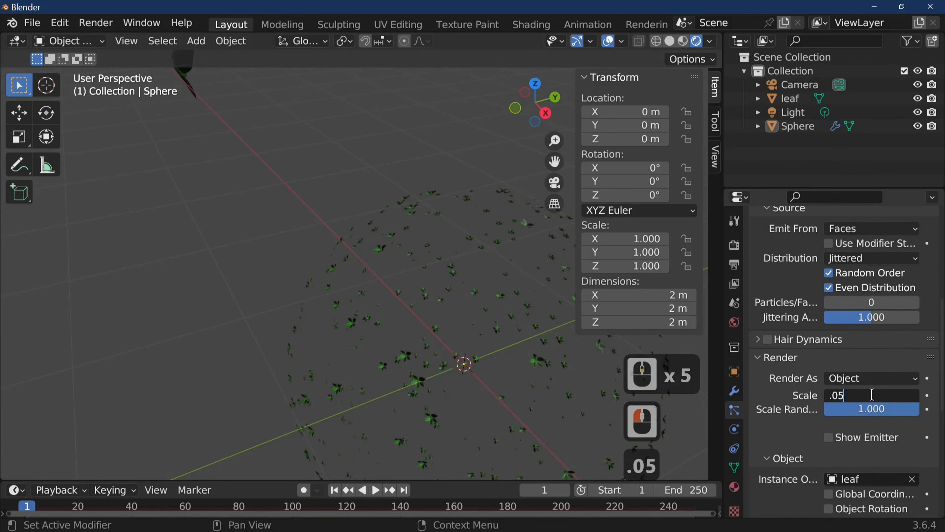
{"action": "key", "text": "Return"}
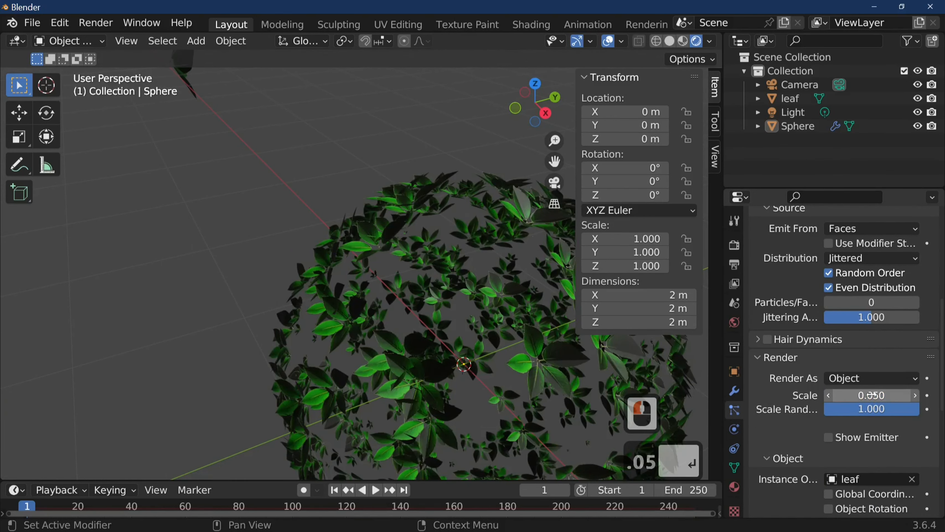
Step: Set the render Scale of the leaf particles to 0.06 and their emission Number to 1000
{"action": "left_click", "coordinate": [872, 394]}
{"action": "type", "text": "."}
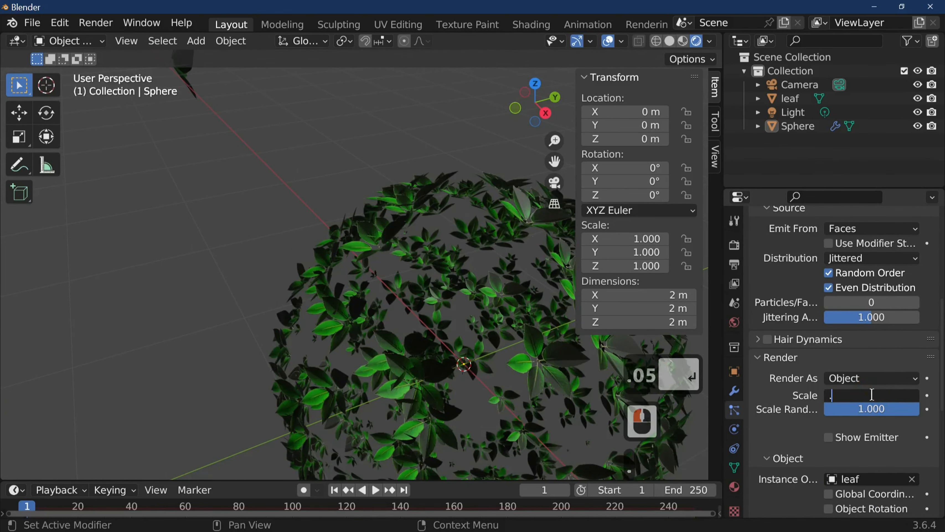
{"action": "type", "text": "06"}
{"action": "key", "text": "Return"}
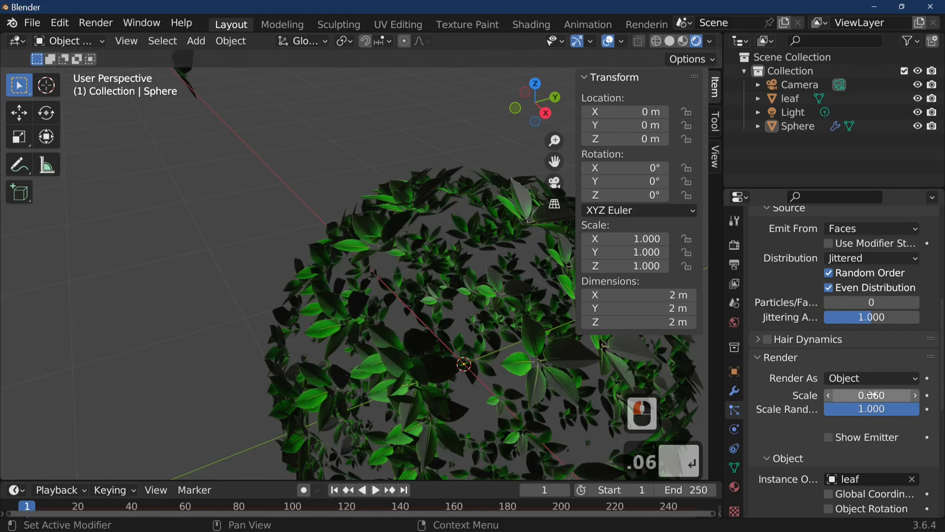
{"action": "left_click", "coordinate": [855, 321]}
{"action": "type", "text": "1"}
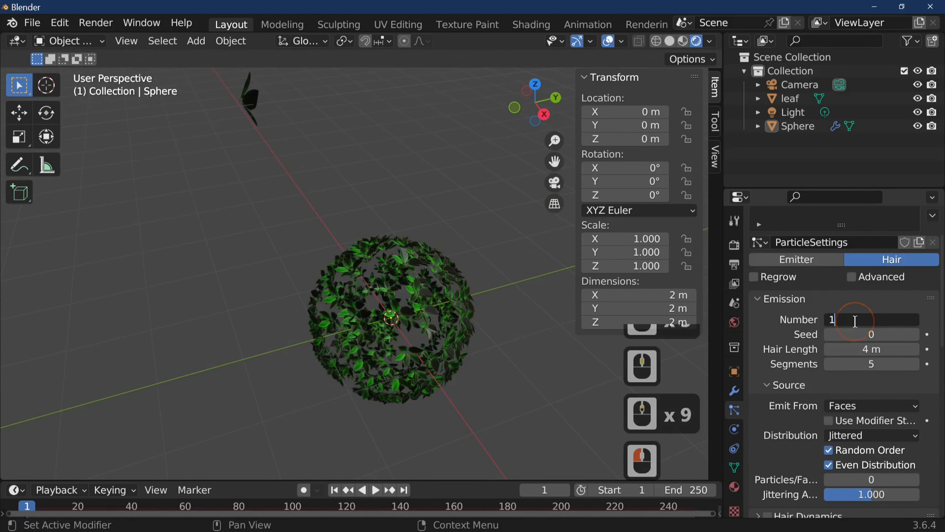
{"action": "type", "text": "000"}
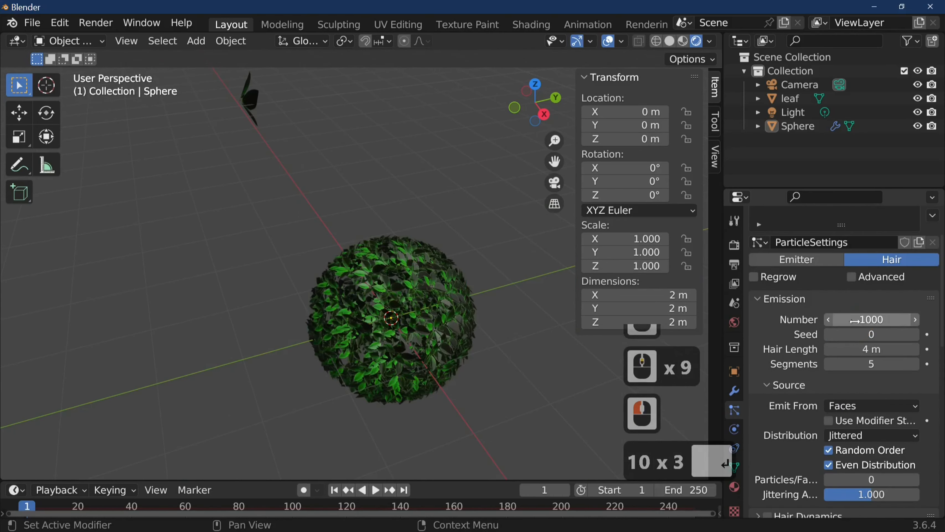
{"action": "key", "text": "Return"}
{"action": "scroll", "coordinate": [514, 421], "scroll_direction": "up", "scroll_amount": 4}
{"action": "scroll", "coordinate": [484, 367], "scroll_direction": "down", "scroll_amount": 4}
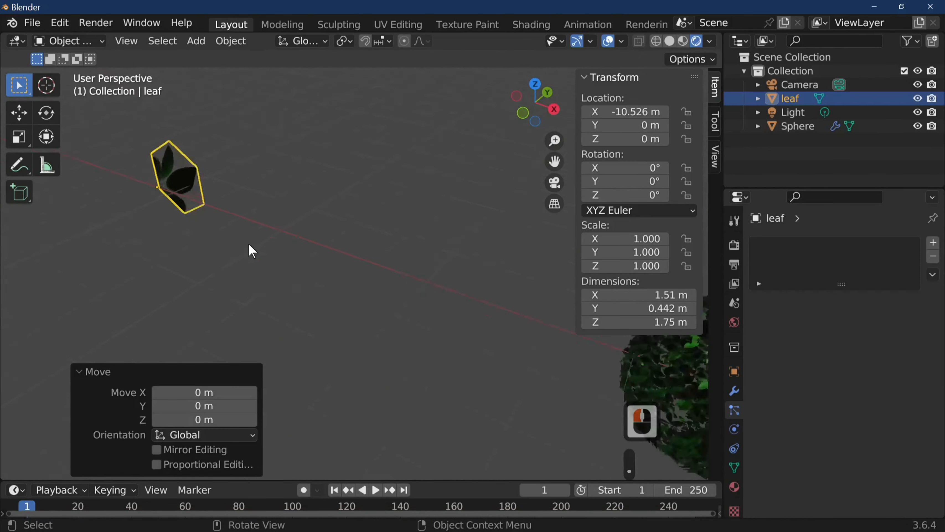
Step: Create a new collection named leaves under the Scene Collection and move the leaf object into it
{"action": "scroll", "coordinate": [410, 342], "scroll_direction": "down", "scroll_amount": 6}
{"action": "middle_click_drag", "start_coordinate": [412, 359], "coordinate": [323, 348]}
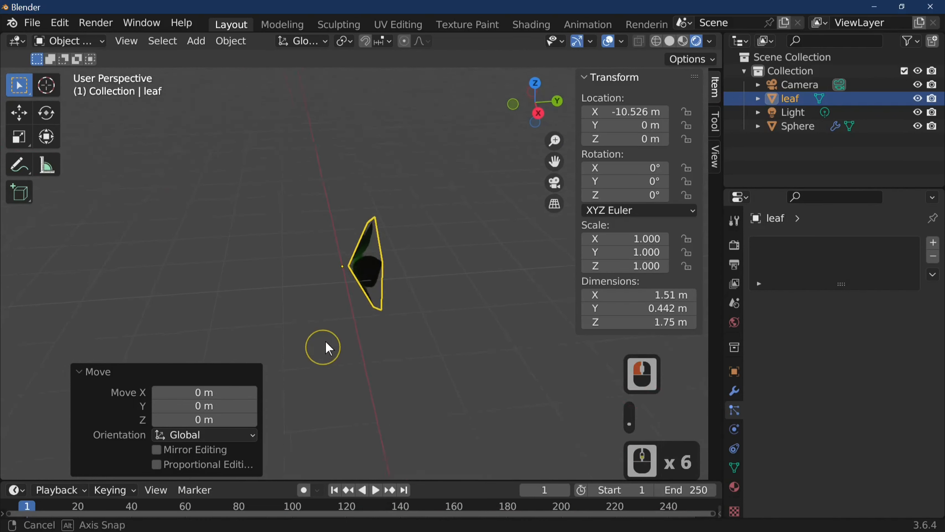
{"action": "left_click", "coordinate": [431, 358]}
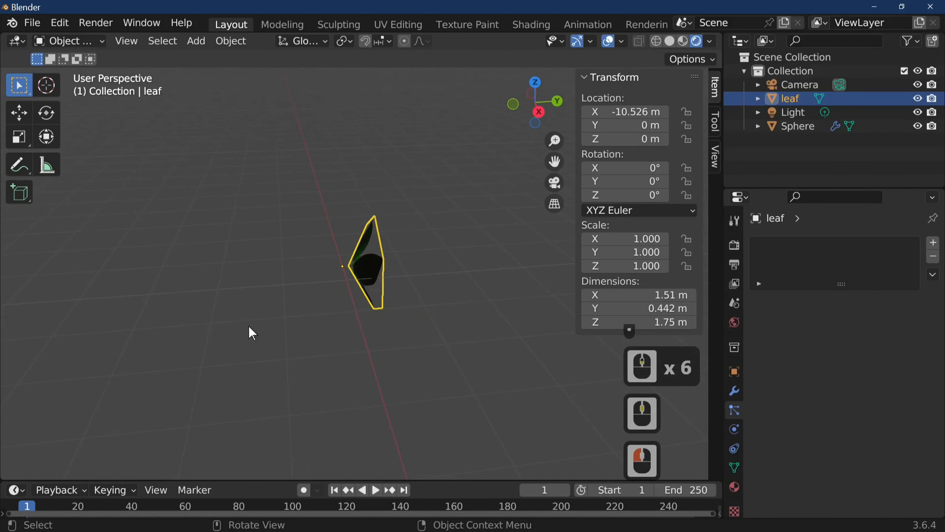
{"action": "middle_click_drag", "start_coordinate": [426, 344], "coordinate": [363, 300]}
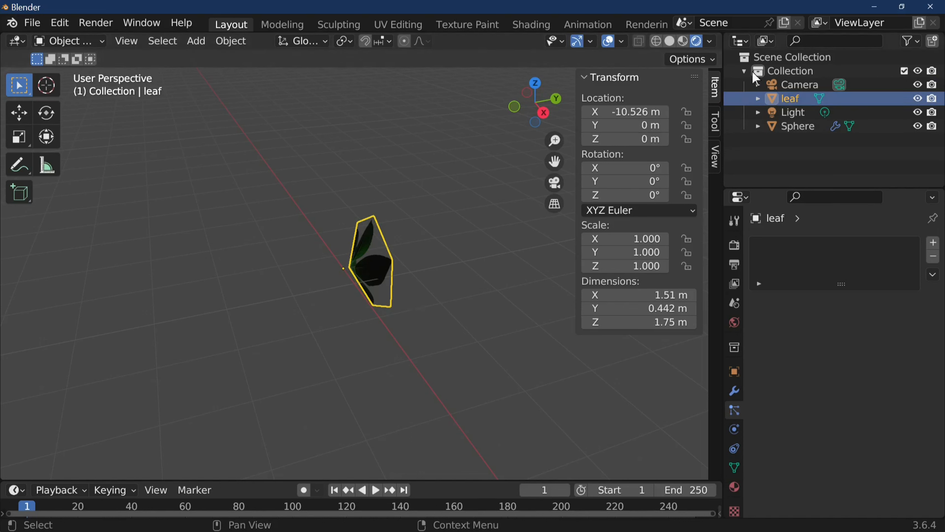
{"action": "left_click", "coordinate": [762, 58]}
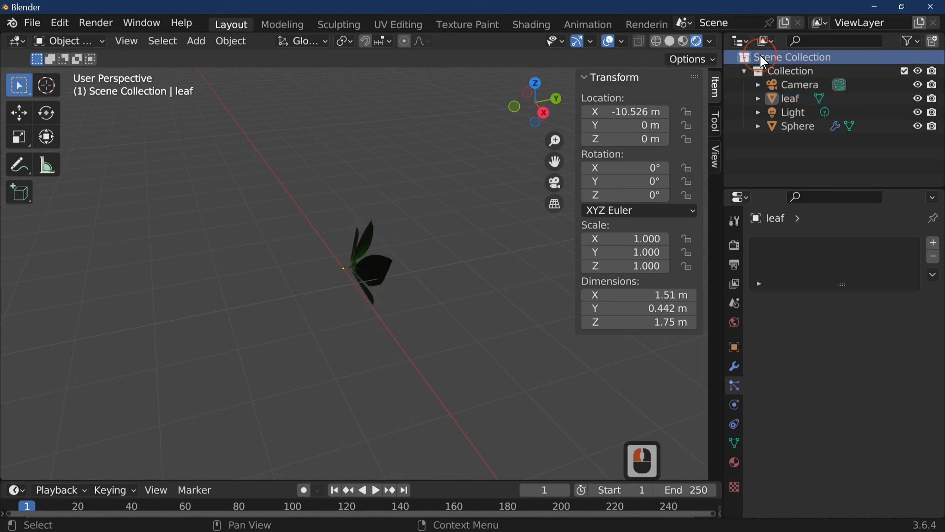
{"action": "right_click", "coordinate": [763, 61]}
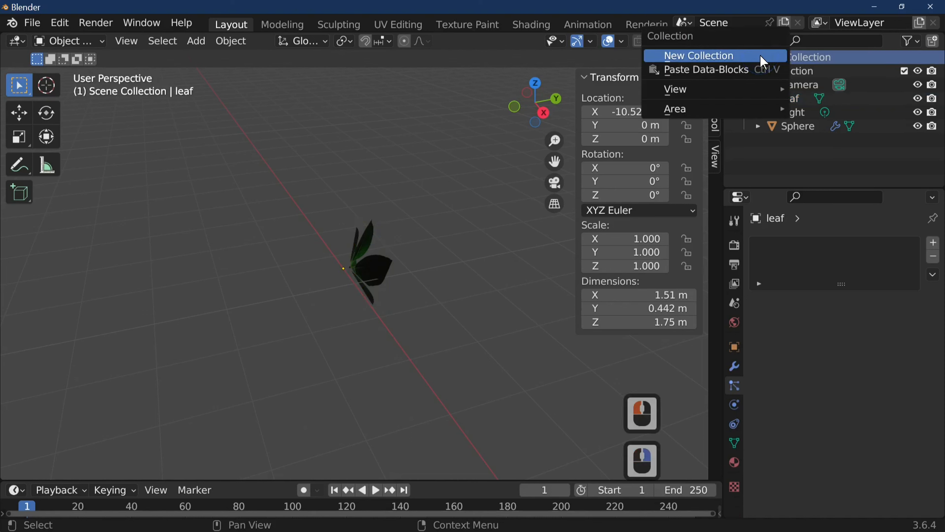
{"action": "left_click", "coordinate": [763, 60]}
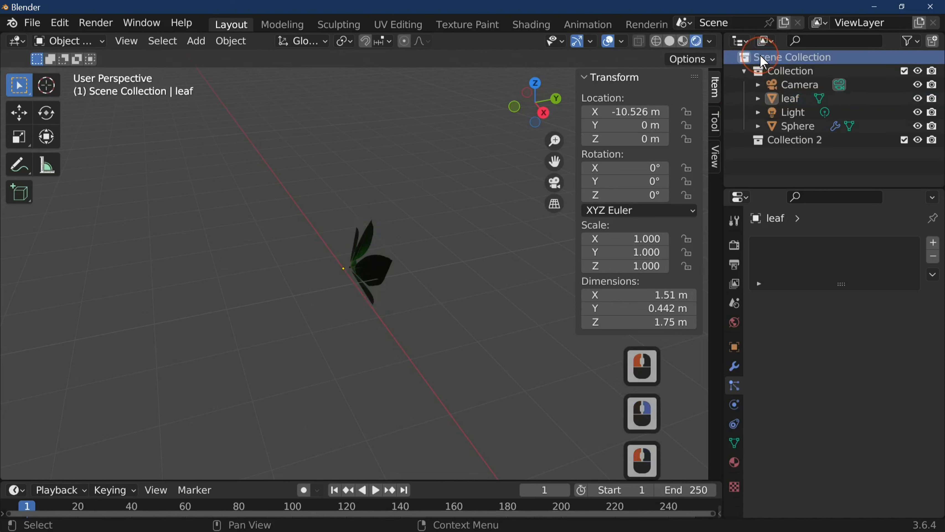
{"action": "double_click", "coordinate": [786, 140]}
{"action": "type", "text": "leav"}
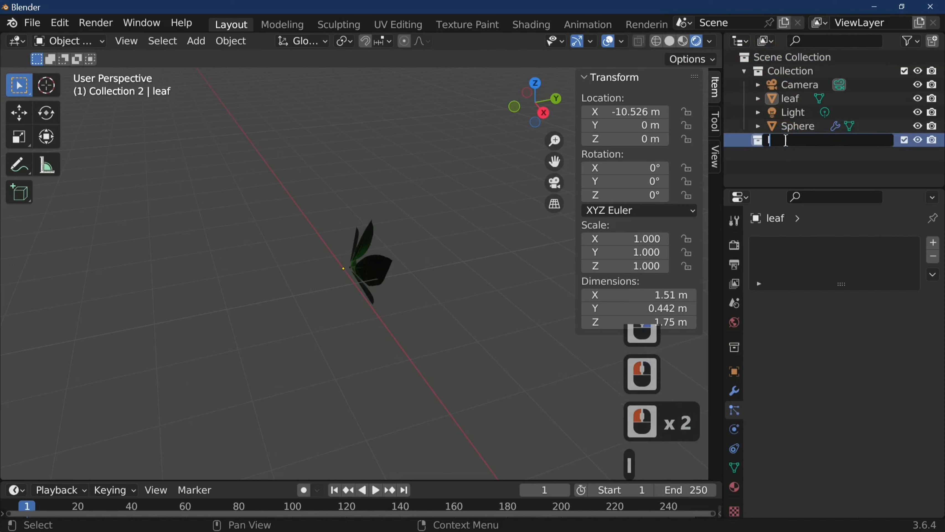
{"action": "type", "text": "es"}
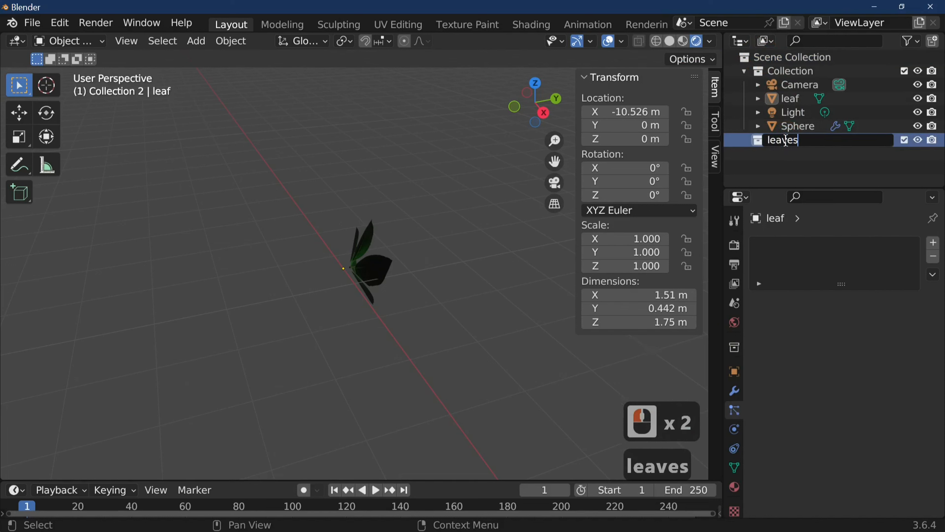
{"action": "key", "text": "Return"}
{"action": "left_click_drag", "start_coordinate": [792, 100], "coordinate": [787, 140]}
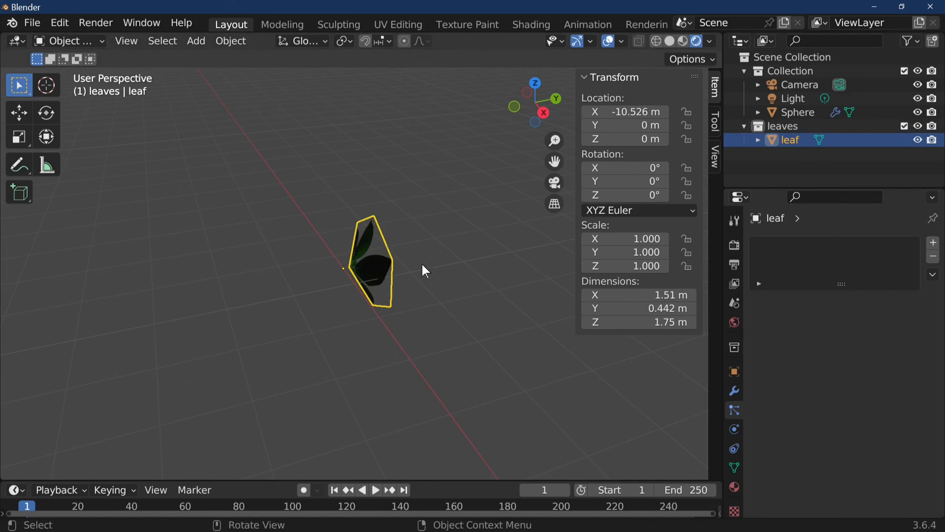
Step: Duplicate the original leaf and move the copy about 1.04 m along the global Y axis
{"action": "left_click", "coordinate": [383, 270]}
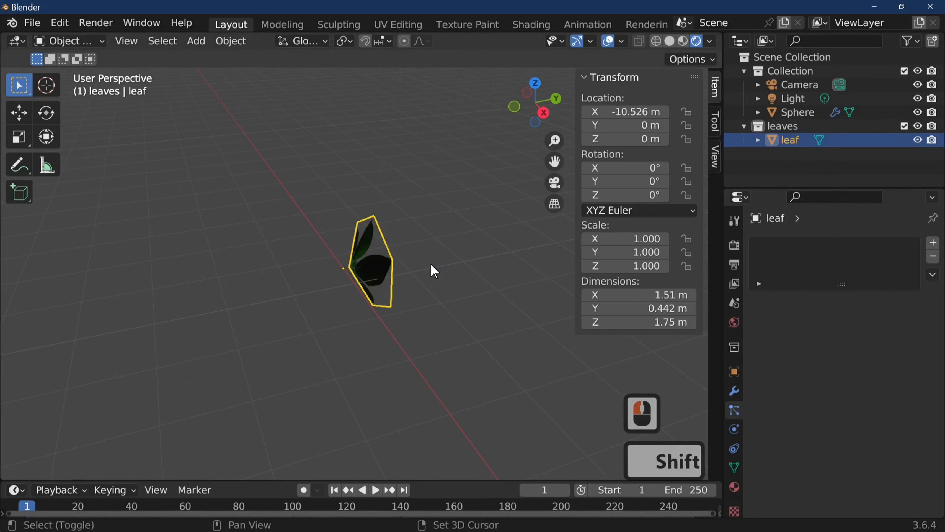
{"action": "key", "text": "shift+d"}
{"action": "right_click", "coordinate": [435, 271]}
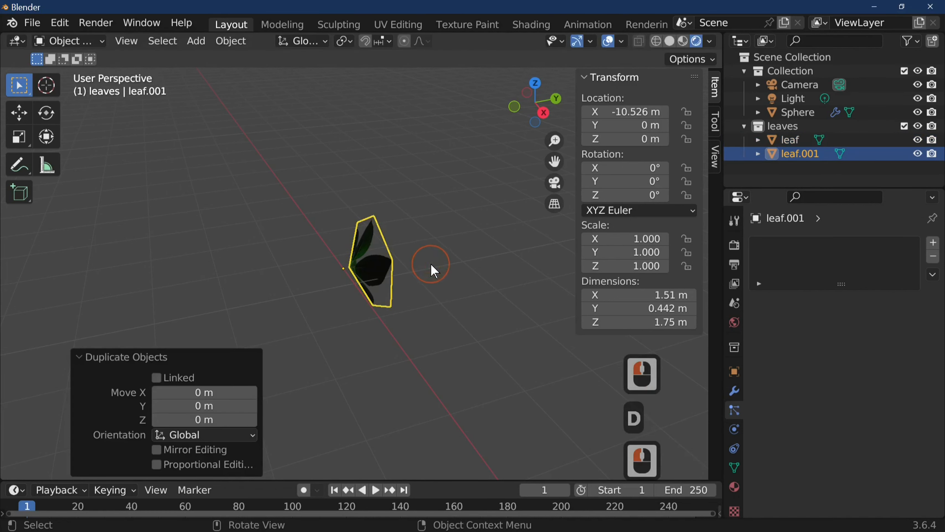
{"action": "key", "text": "g"}
{"action": "key", "text": "x"}
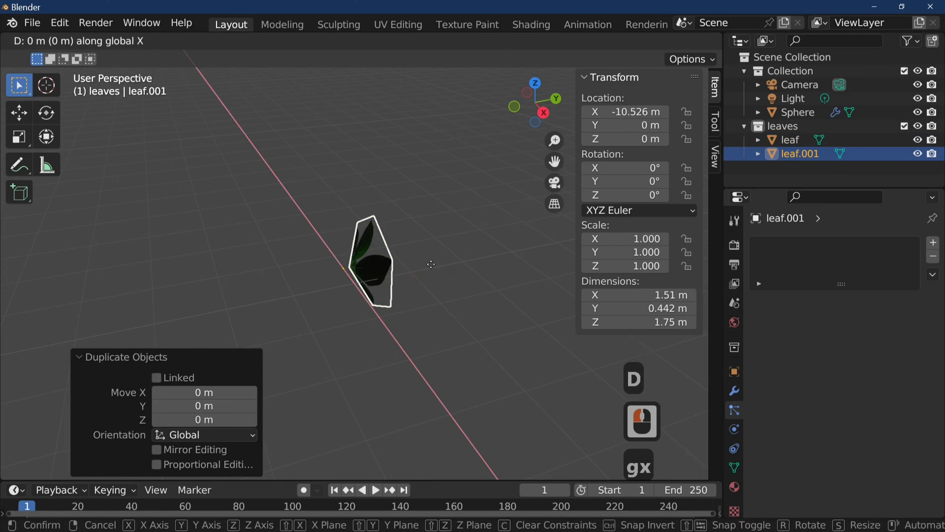
{"action": "key", "text": "y"}
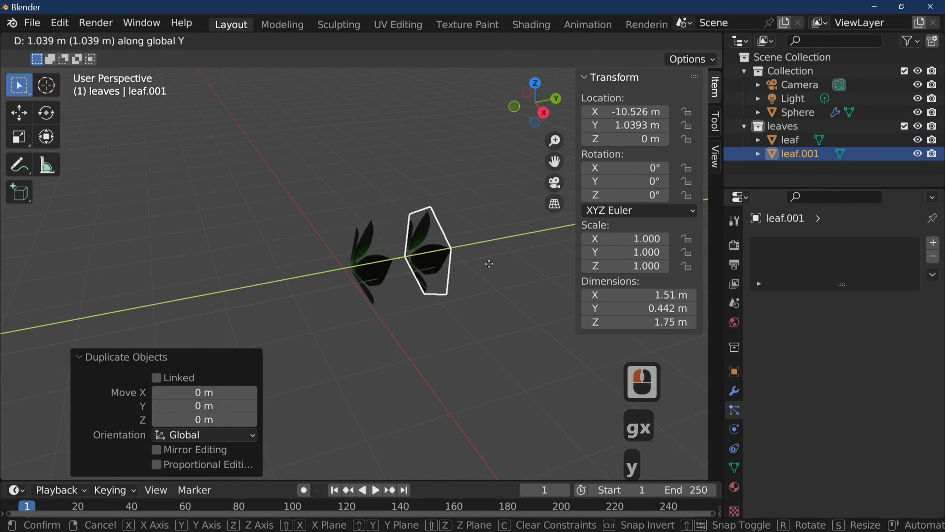
{"action": "left_click", "coordinate": [489, 264]}
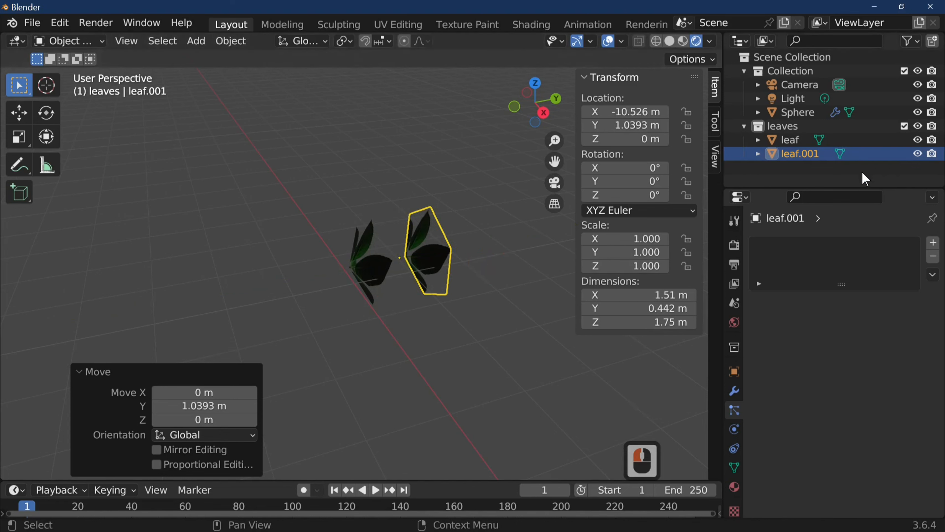
Step: Enlarge the Outliner area, and duplicate the leaf copy with the second copy placed about 1.04 m further along the Y axis
{"action": "left_click_drag", "start_coordinate": [852, 187], "coordinate": [468, 246]}
{"action": "key", "text": "shift"}
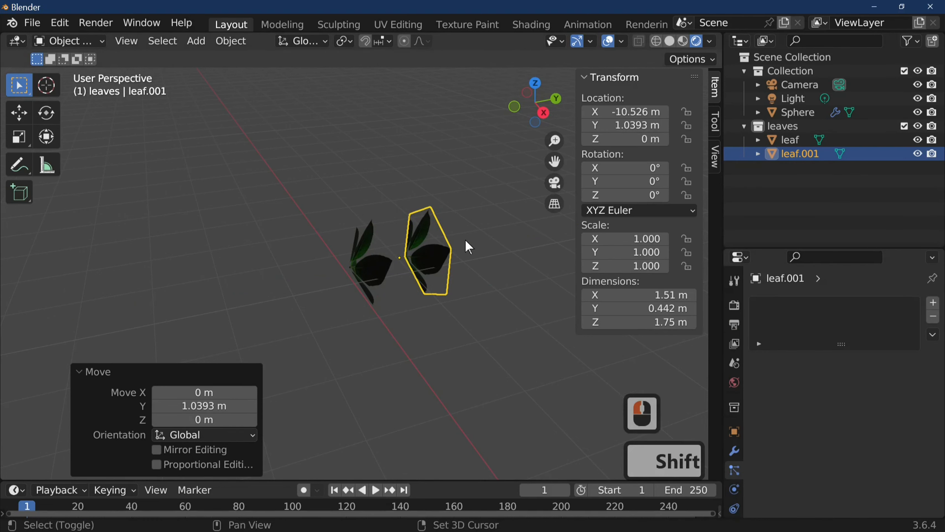
{"action": "key", "text": "shift+d"}
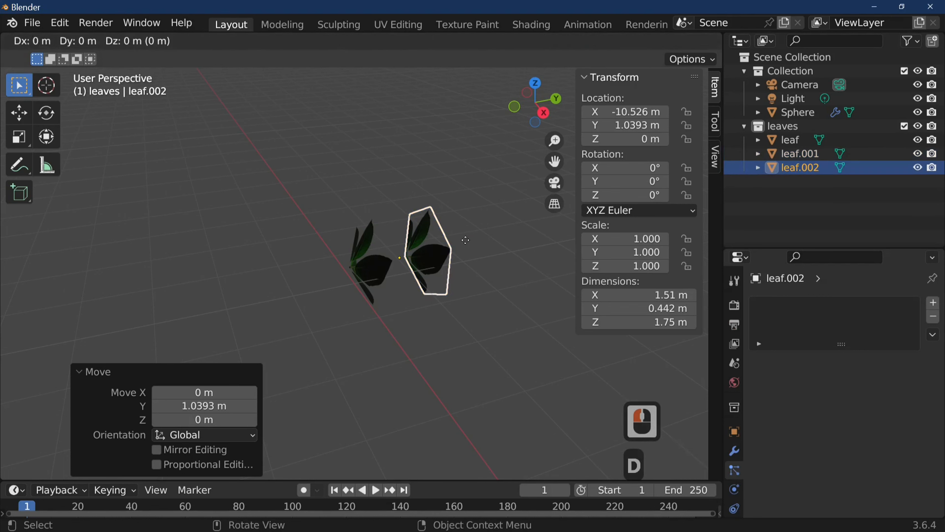
{"action": "key", "text": "g"}
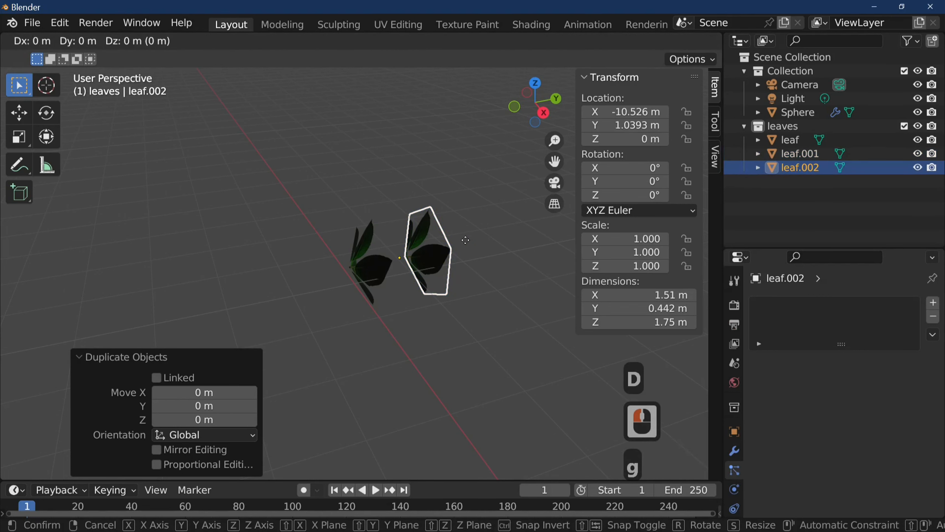
{"action": "key", "text": "y"}
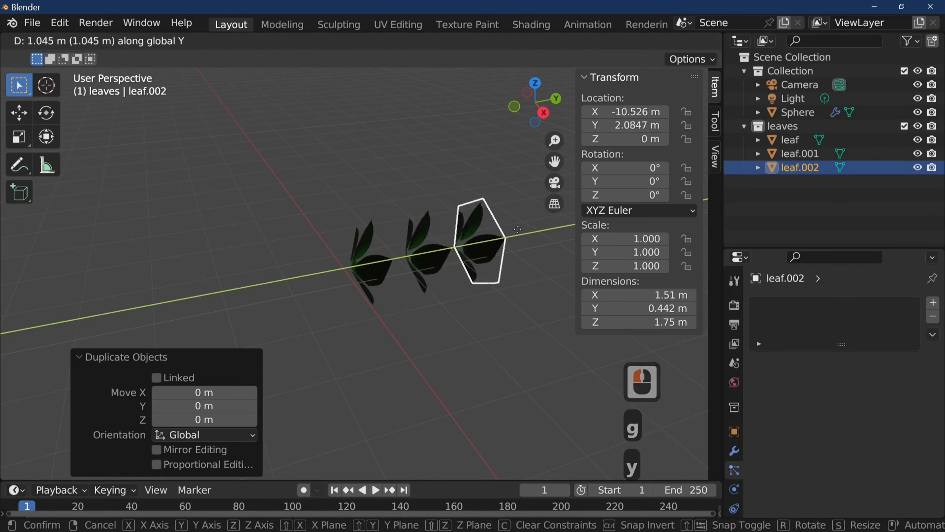
{"action": "left_click", "coordinate": [521, 237]}
Step: Add a third leaf copy by duplicating the last one and moving it about 1.32 m along the Y axis
{"action": "key", "text": "shift+d"}
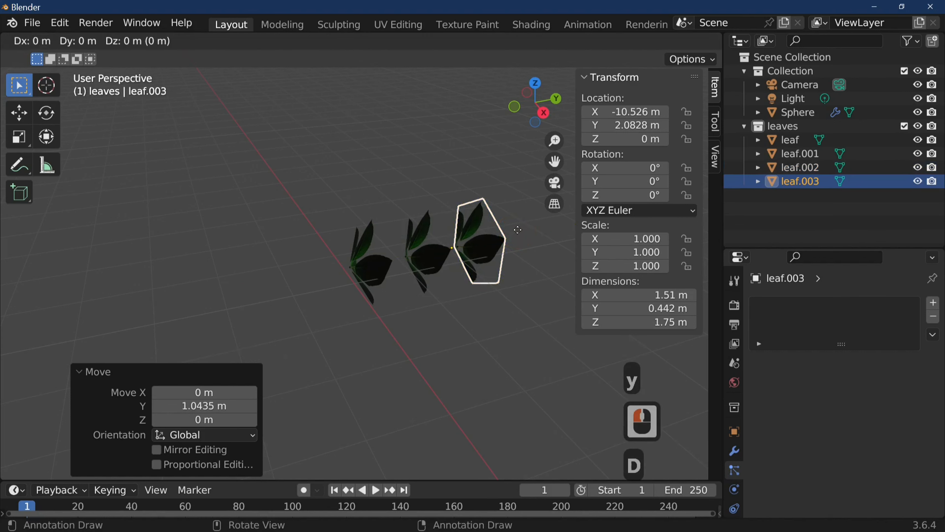
{"action": "key", "text": "g"}
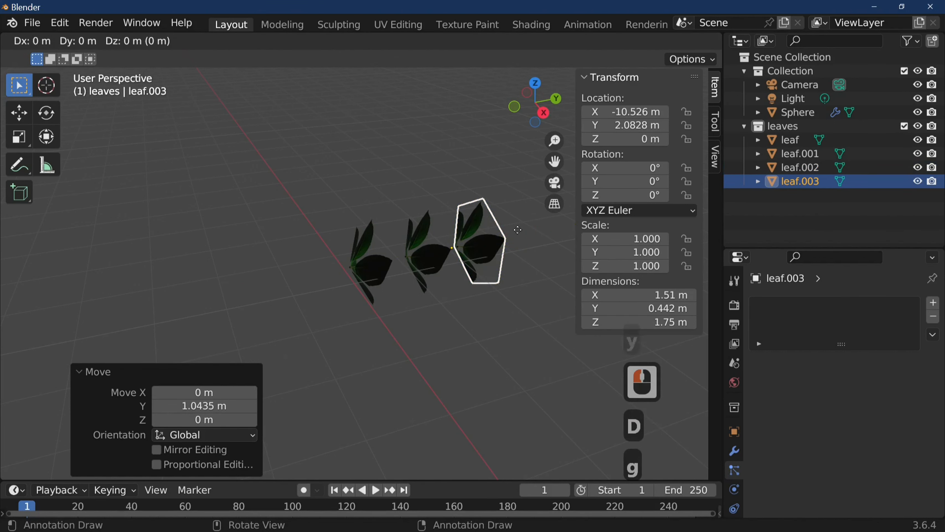
{"action": "key", "text": "y"}
{"action": "left_click", "coordinate": [556, 264]}
Step: Add a fourth leaf copy by duplicating the last one and moving it about 1.16 m along the Y axis
{"action": "key", "text": "shift"}
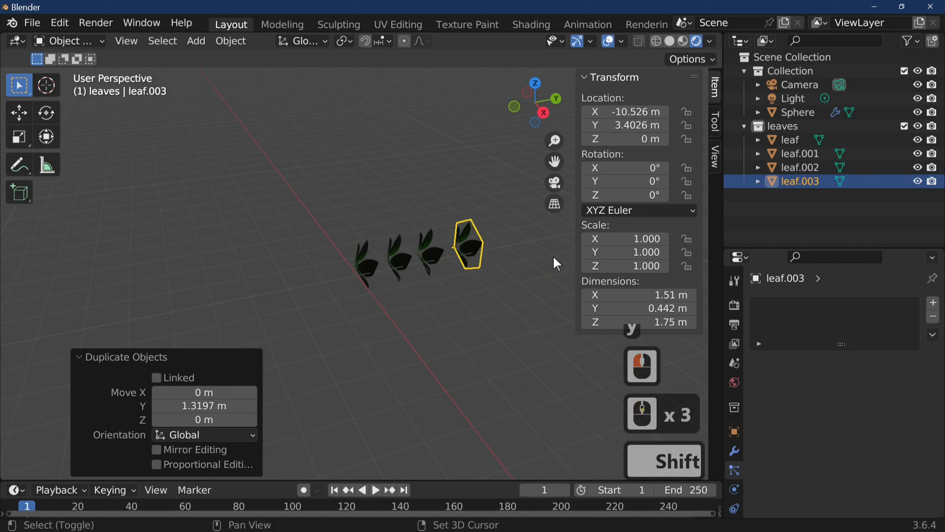
{"action": "key", "text": "shift+d"}
{"action": "key", "text": "f"}
{"action": "key", "text": "g"}
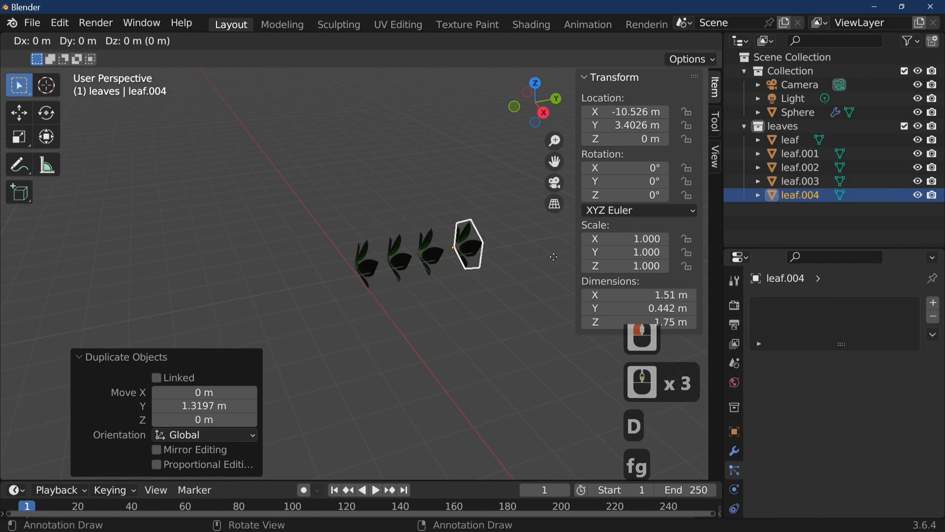
{"action": "key", "text": "y"}
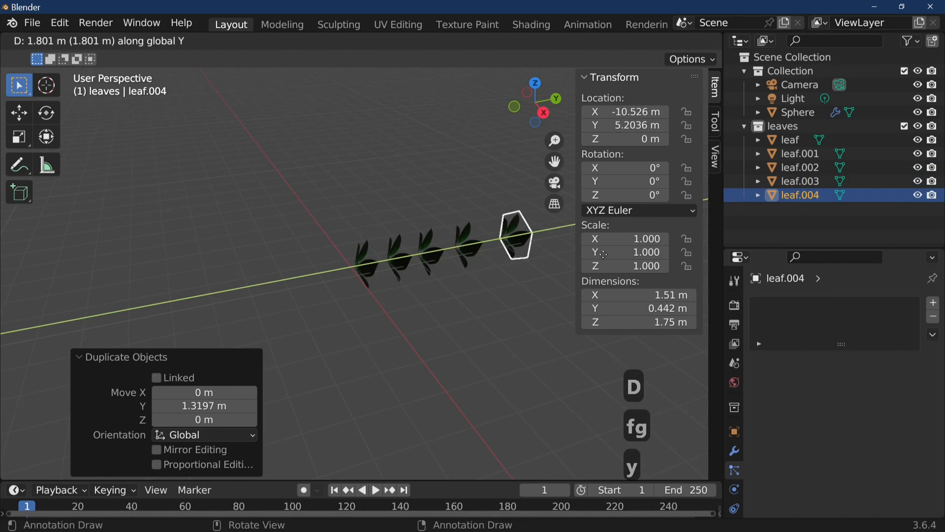
{"action": "left_click", "coordinate": [590, 263]}
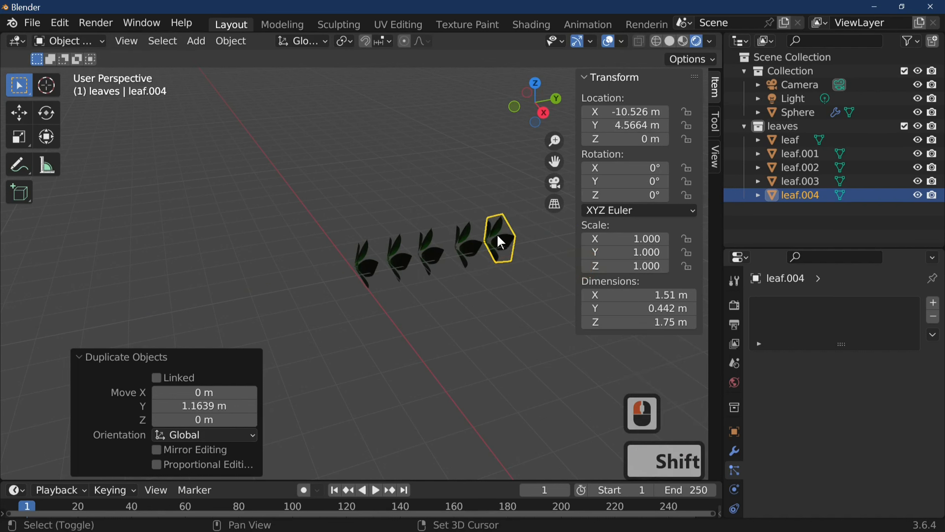
Step: Add a fifth leaf copy at the end of the row, about 1.06 m further along the Y axis
{"action": "key", "text": "shift+d"}
{"action": "key", "text": "g"}
{"action": "key", "text": "y"}
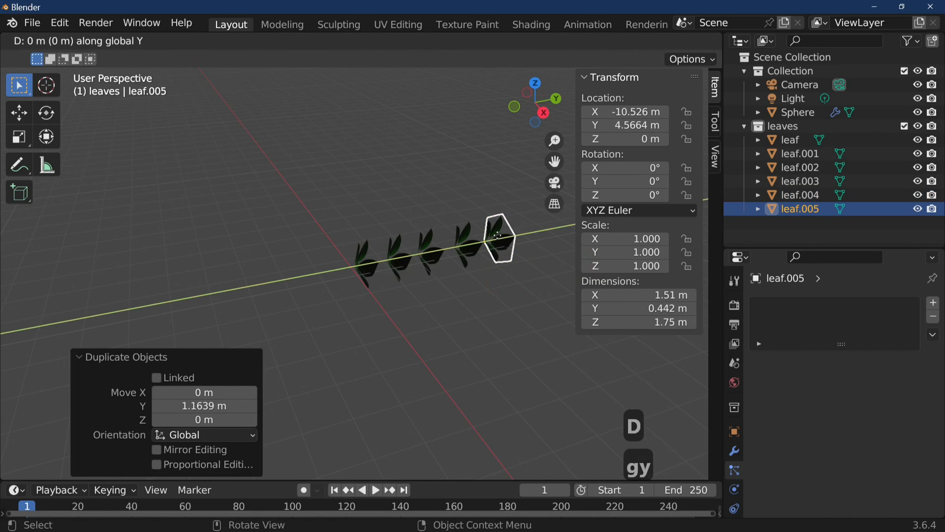
{"action": "left_click", "coordinate": [525, 234]}
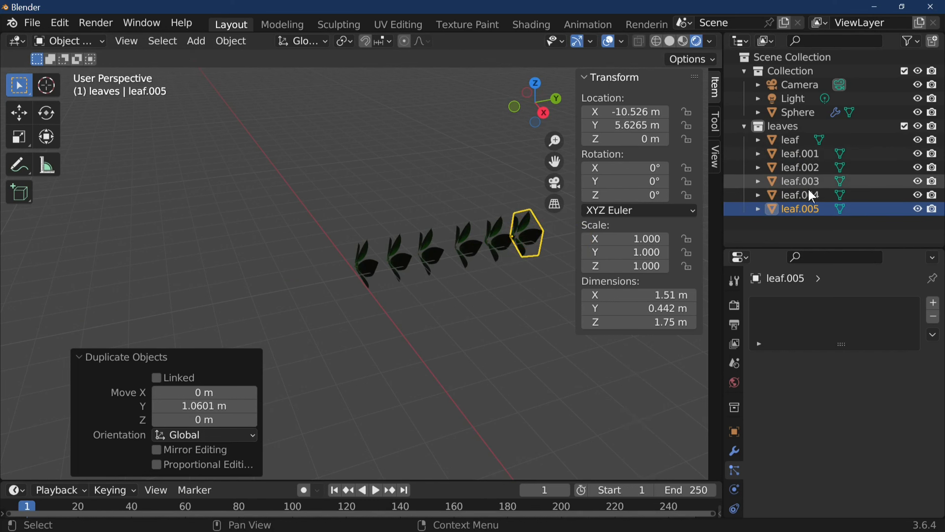
Step: Rename the last leaf copy in the row as flower
{"action": "double_click", "coordinate": [812, 211]}
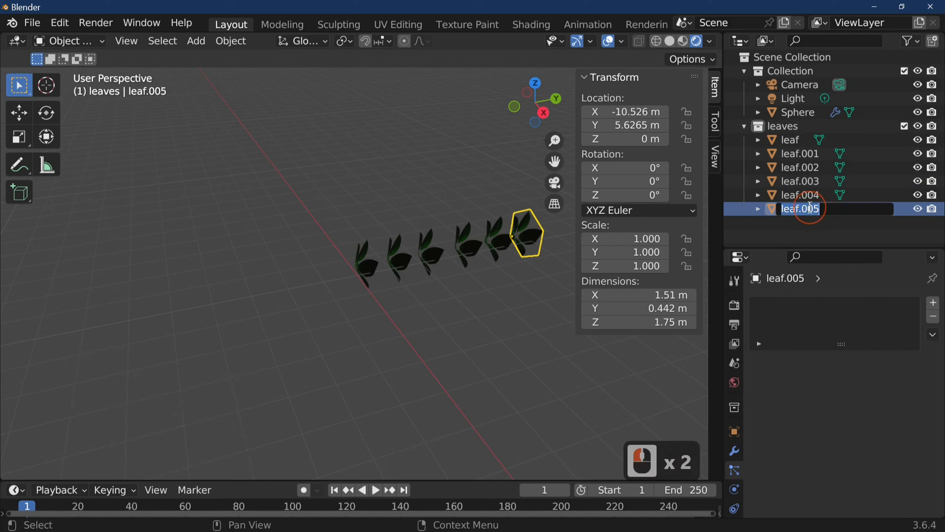
{"action": "type", "text": "flower"}
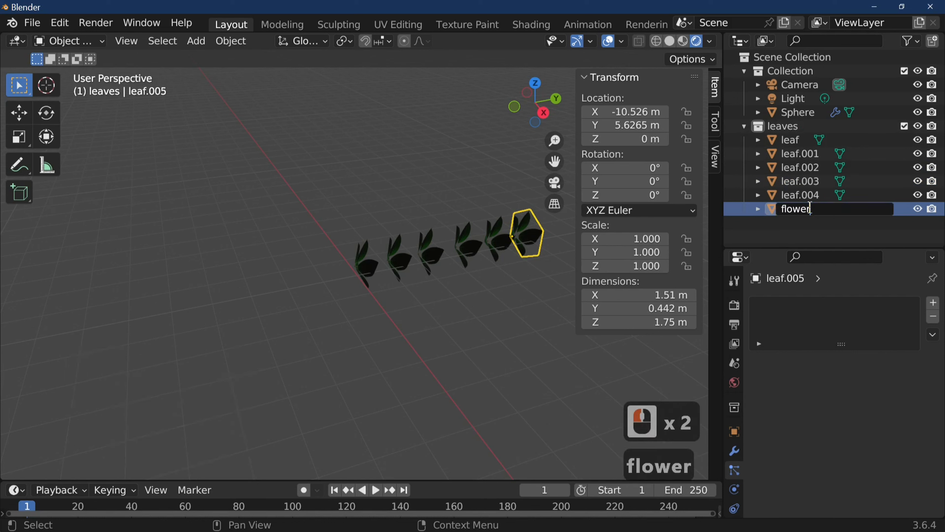
{"action": "key", "text": "Return"}
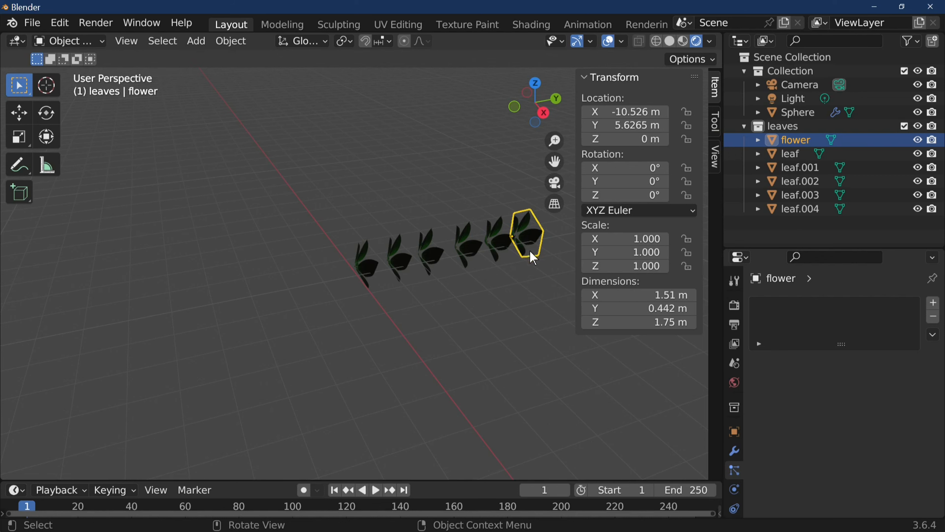
Step: In Edit Mode, move the whole mesh of the flower object about 0.25 m along the Y axis, away from its origin
{"action": "scroll", "coordinate": [529, 265], "scroll_direction": "down", "scroll_amount": 2}
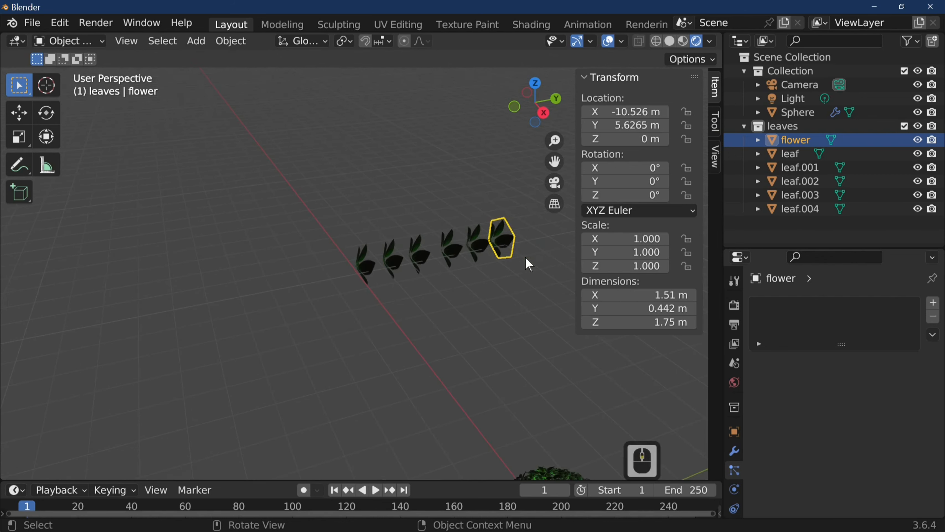
{"action": "middle_click_drag", "start_coordinate": [525, 265], "coordinate": [409, 257], "text": "shift"}
{"action": "scroll", "coordinate": [491, 266], "scroll_direction": "up", "scroll_amount": 5}
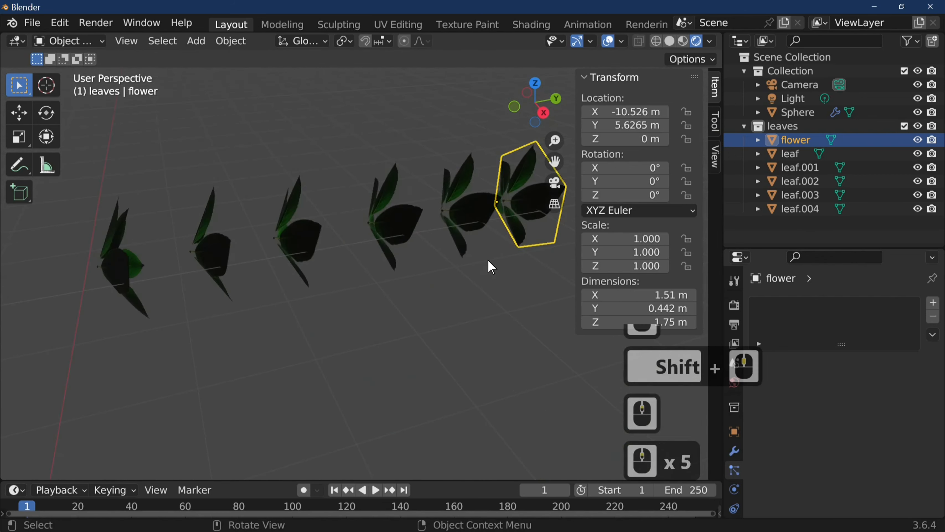
{"action": "middle_click_drag", "start_coordinate": [492, 266], "coordinate": [336, 340], "text": "shift"}
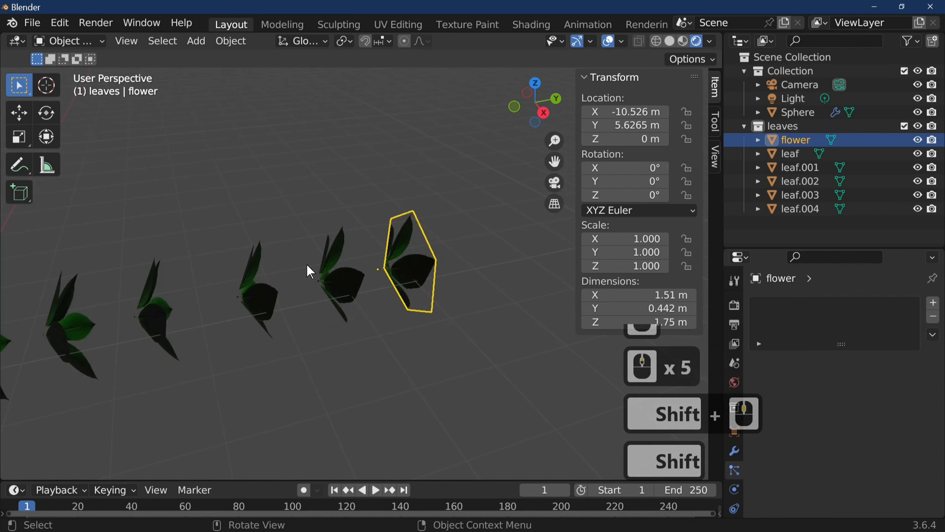
{"action": "left_click", "coordinate": [410, 282]}
{"action": "key", "text": "Tab"}
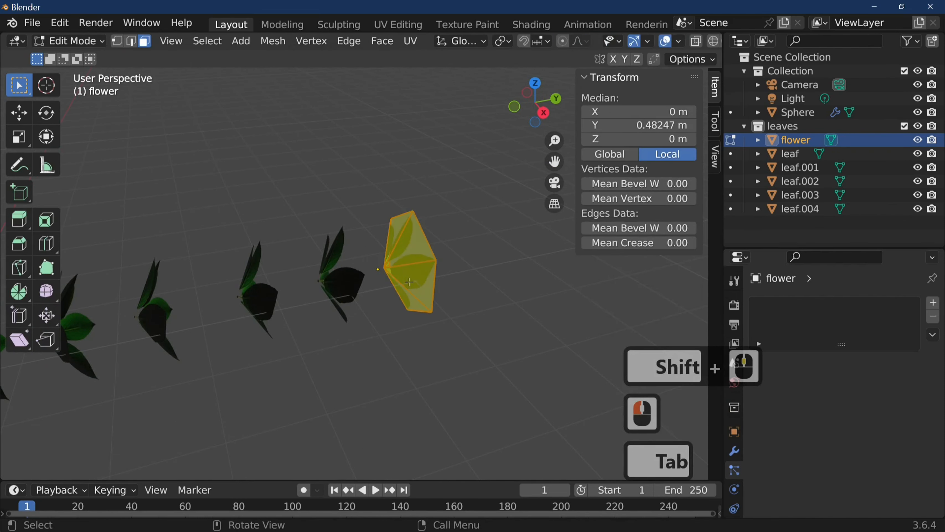
{"action": "key", "text": "g"}
{"action": "key", "text": "y"}
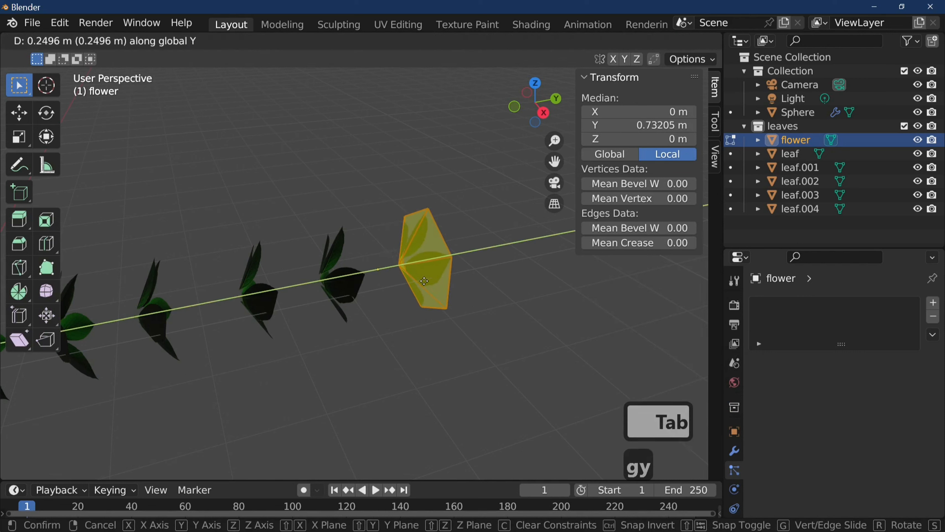
{"action": "left_click", "coordinate": [424, 280]}
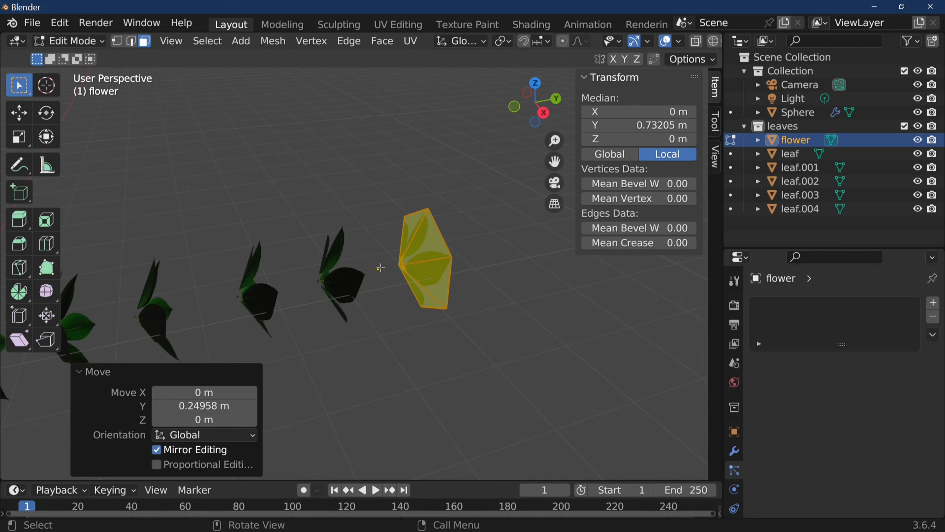
Step: Return to Object Mode and show the material settings of the first leaf in the row
{"action": "key", "text": "Tab"}
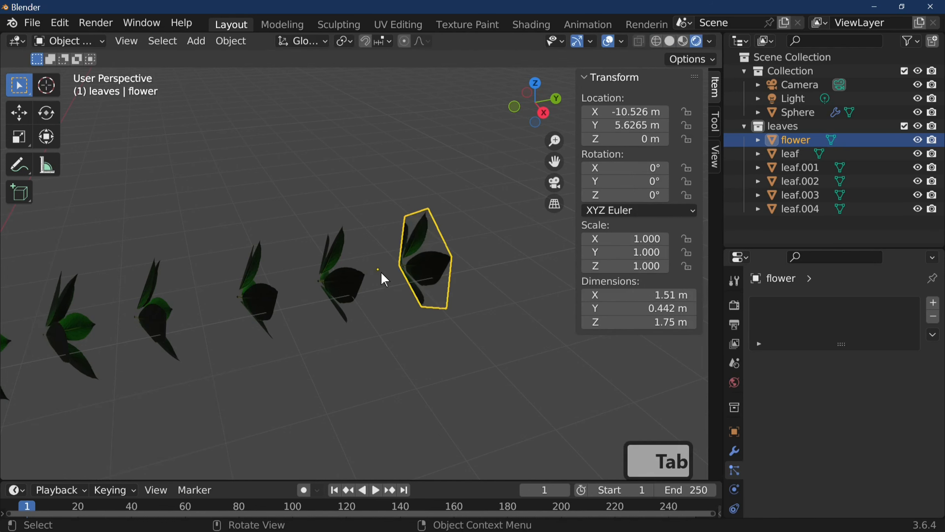
{"action": "scroll", "coordinate": [386, 349], "scroll_direction": "down", "scroll_amount": 4}
{"action": "left_click", "coordinate": [180, 314]}
{"action": "middle_click_drag", "start_coordinate": [220, 323], "coordinate": [188, 353]}
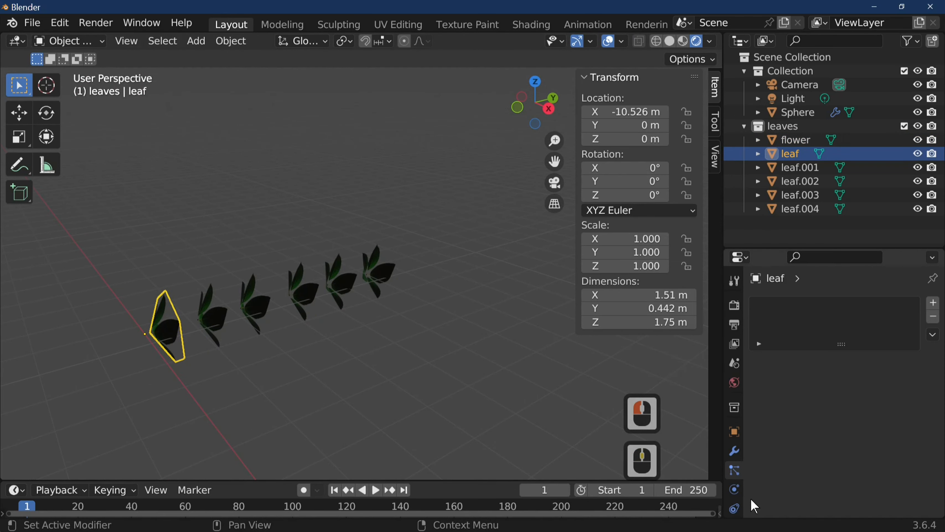
{"action": "scroll", "coordinate": [736, 484], "scroll_direction": "down", "scroll_amount": 14}
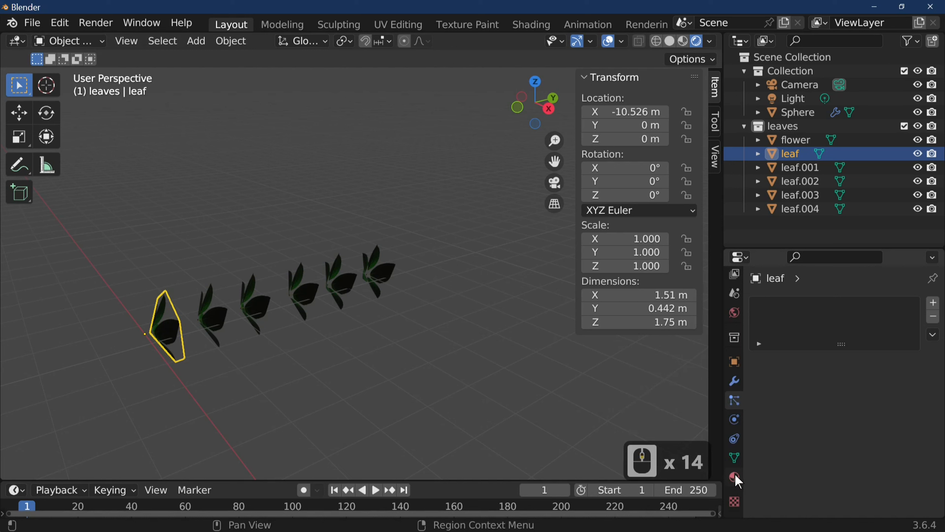
{"action": "left_click", "coordinate": [734, 477]}
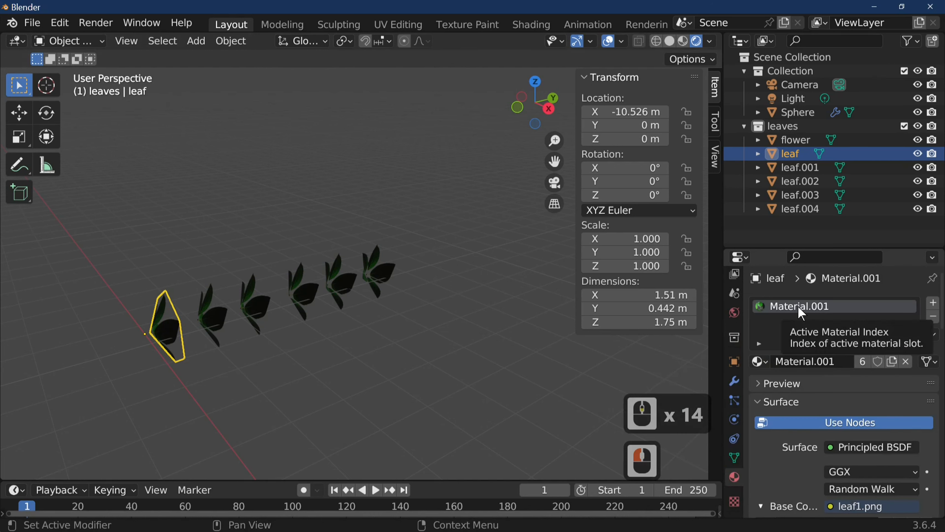
Step: Give leaf.001 its own copy of the material and load leaf2.png as its base color image
{"action": "left_click", "coordinate": [225, 322]}
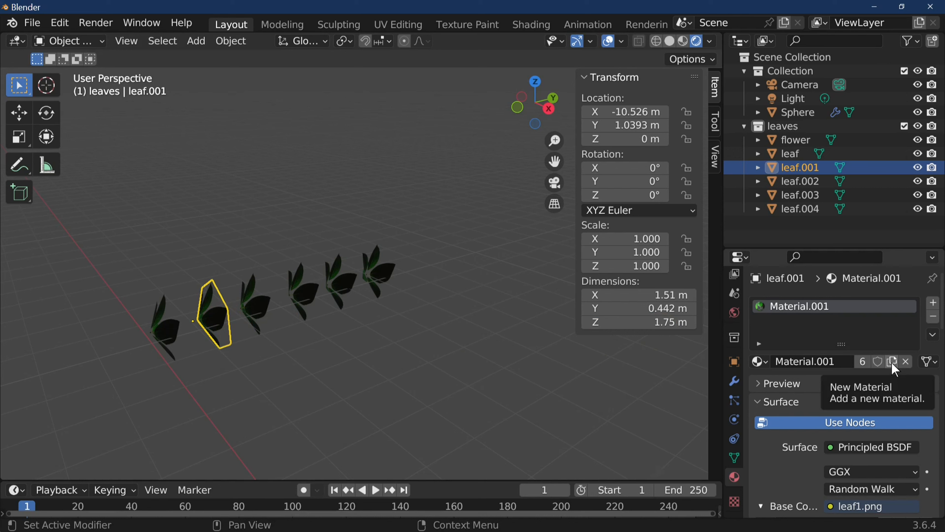
{"action": "left_click", "coordinate": [893, 362]}
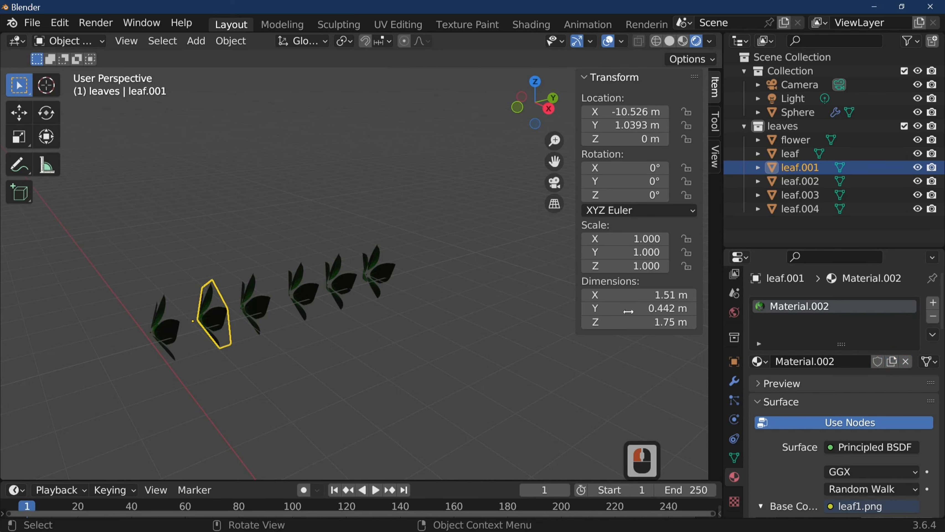
{"action": "scroll", "coordinate": [852, 393], "scroll_direction": "down", "scroll_amount": 4}
{"action": "scroll", "coordinate": [852, 393], "scroll_direction": "down", "scroll_amount": 3}
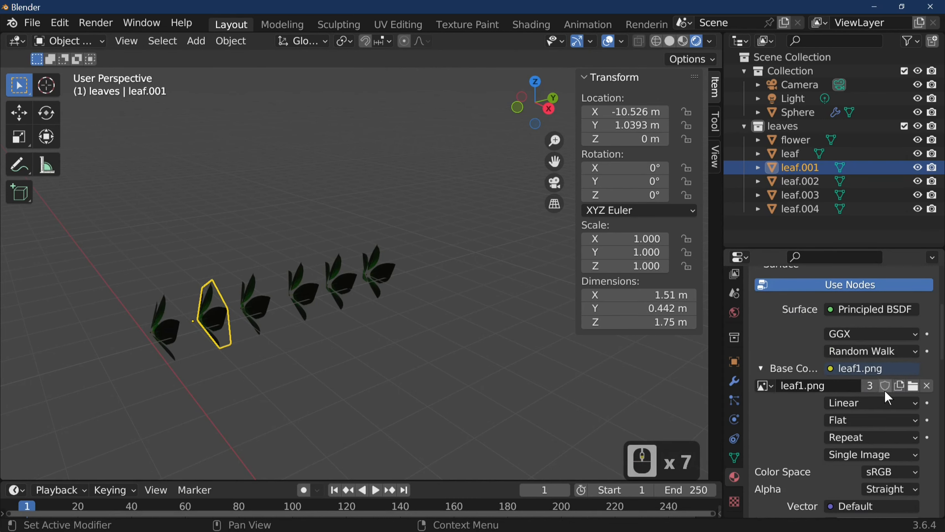
{"action": "left_click", "coordinate": [912, 386]}
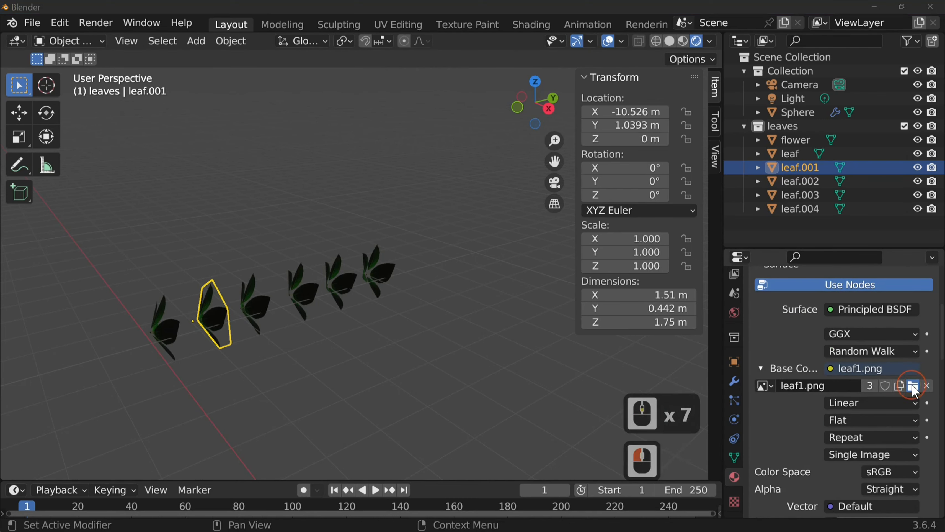
{"action": "scroll", "coordinate": [625, 332], "scroll_direction": "down", "scroll_amount": 15}
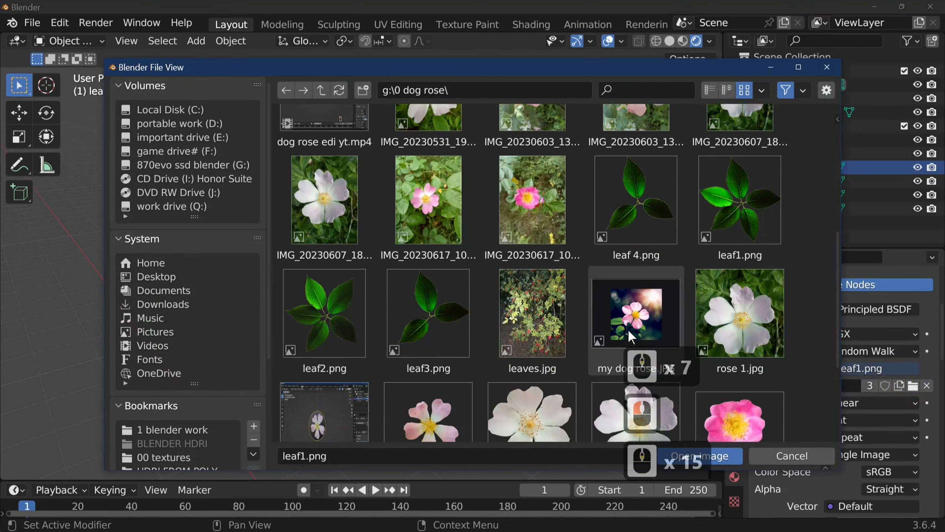
{"action": "double_click", "coordinate": [340, 345]}
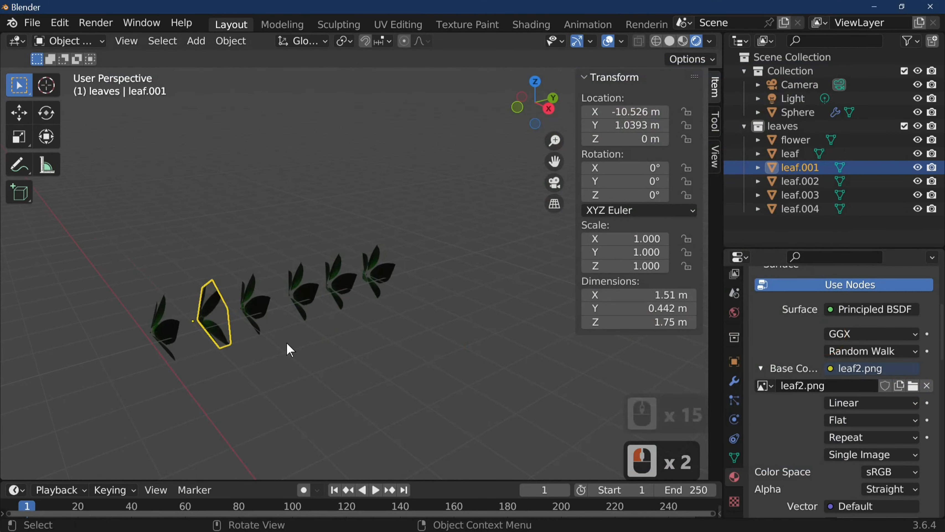
Step: Make a separate copy of the shared leaf material for leaf.002
{"action": "scroll", "coordinate": [853, 391], "scroll_direction": "up", "scroll_amount": 8}
{"action": "middle_click_drag", "start_coordinate": [287, 358], "coordinate": [312, 338]}
{"action": "left_click", "coordinate": [264, 312]}
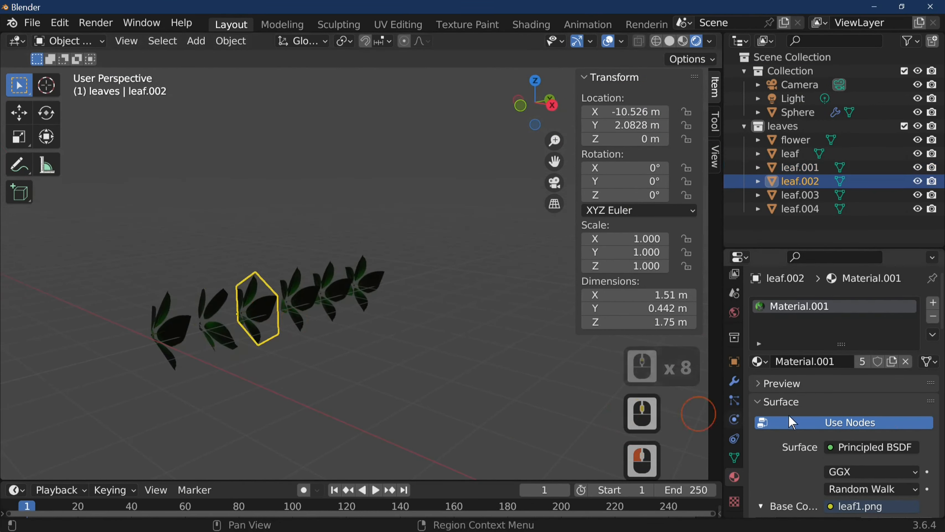
{"action": "scroll", "coordinate": [868, 403], "scroll_direction": "down", "scroll_amount": 3}
{"action": "scroll", "coordinate": [868, 403], "scroll_direction": "up", "scroll_amount": 4}
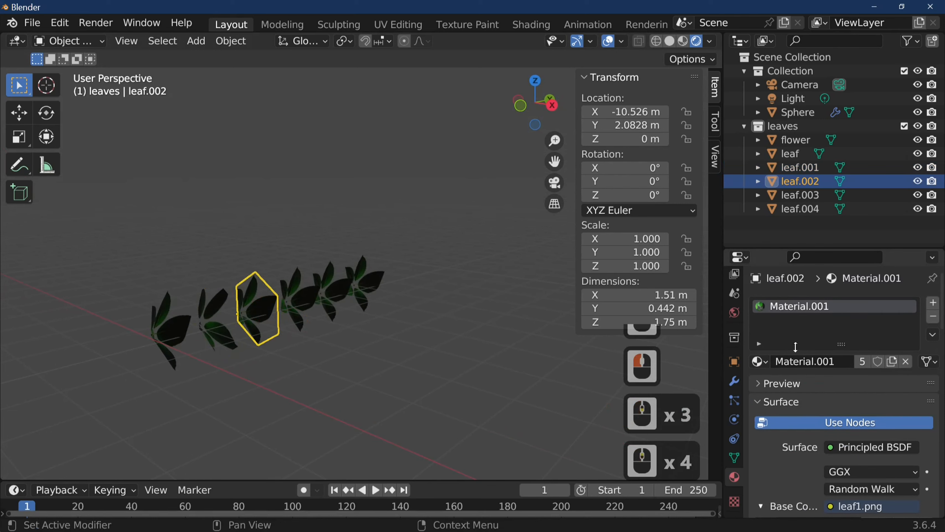
{"action": "left_click", "coordinate": [895, 362]}
Step: Replace the base color image of leaf.002's material with leaf3.png from the dog rose folder
{"action": "scroll", "coordinate": [853, 375], "scroll_direction": "down", "scroll_amount": 6}
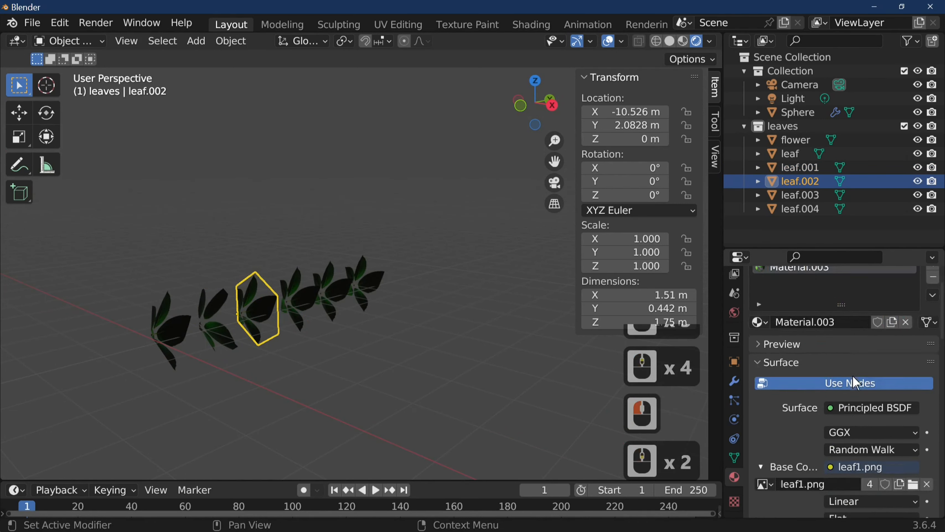
{"action": "left_click", "coordinate": [913, 405]}
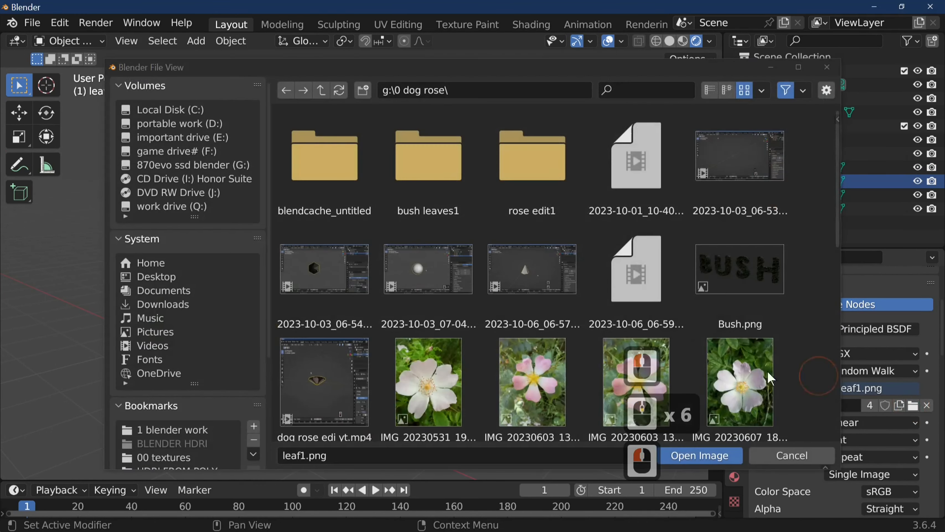
{"action": "scroll", "coordinate": [676, 335], "scroll_direction": "down", "scroll_amount": 6}
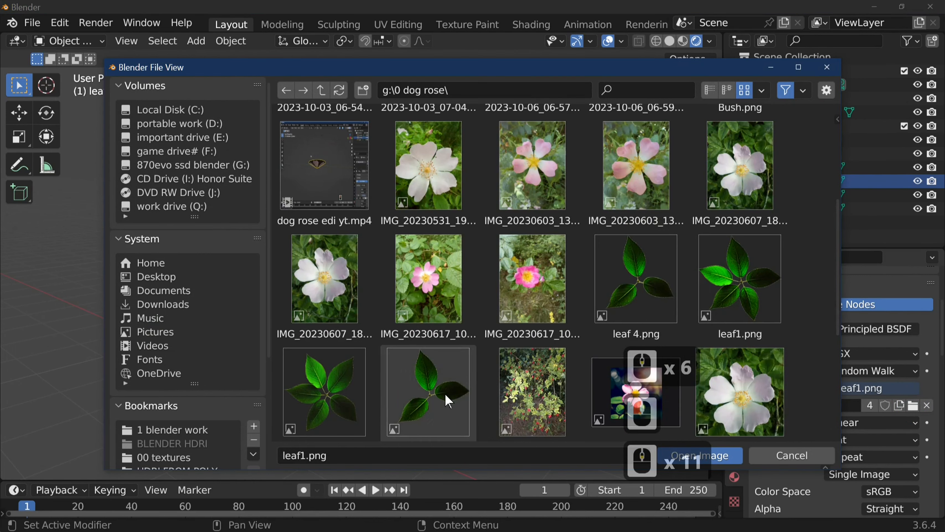
{"action": "scroll", "coordinate": [483, 399], "scroll_direction": "down", "scroll_amount": 3}
{"action": "double_click", "coordinate": [432, 342]}
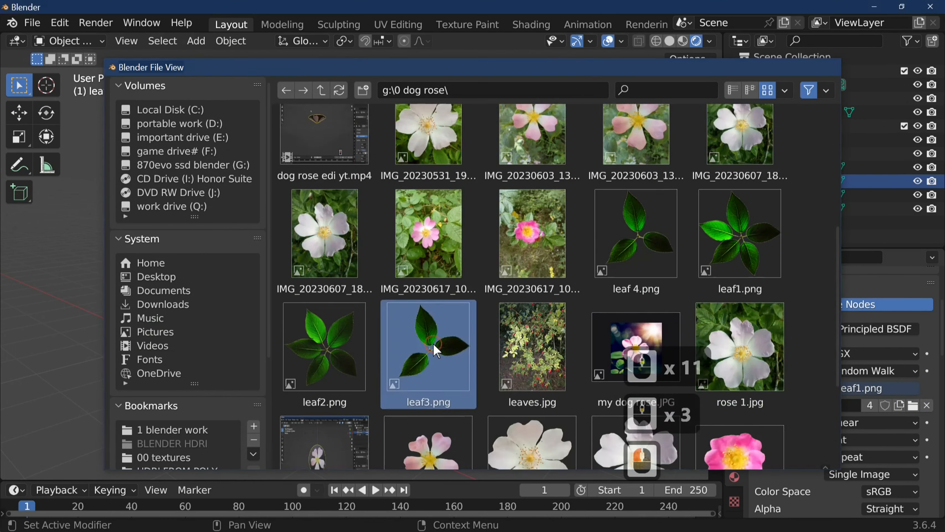
Step: Make a separate copy of the shared leaf material for leaf.003
{"action": "middle_click_drag", "start_coordinate": [441, 349], "coordinate": [327, 328]}
{"action": "left_click", "coordinate": [312, 297]}
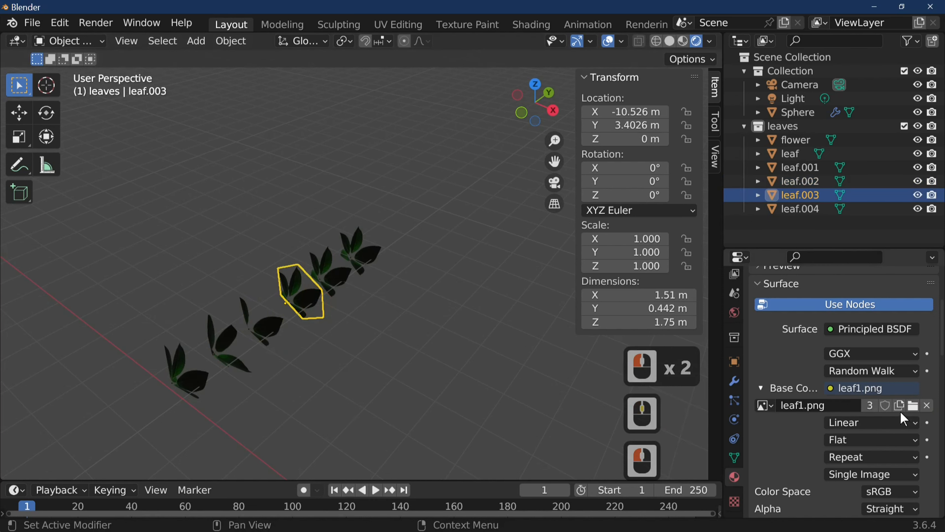
{"action": "scroll", "coordinate": [890, 357], "scroll_direction": "up", "scroll_amount": 8}
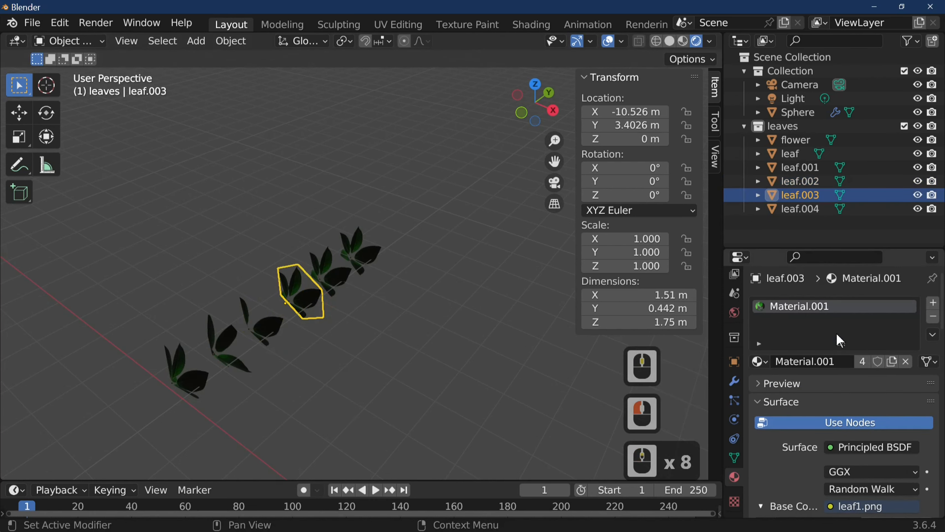
{"action": "left_click", "coordinate": [894, 362]}
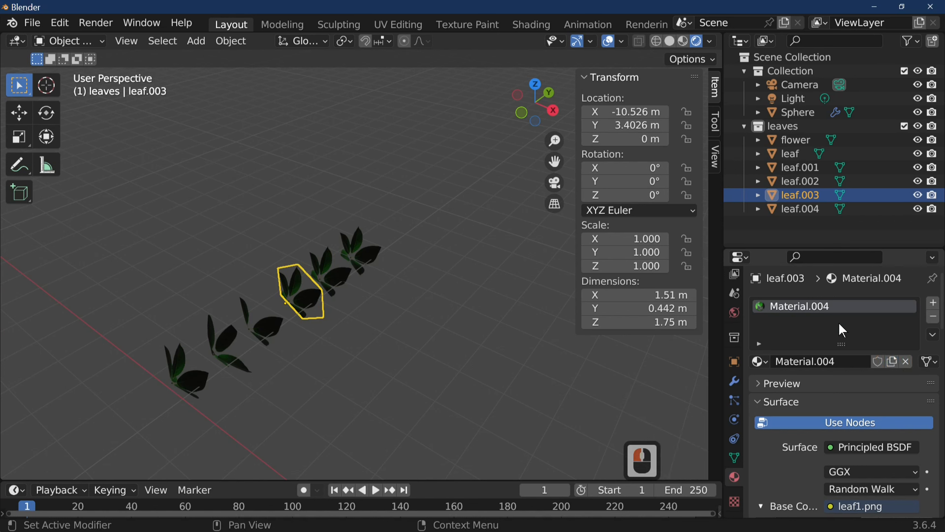
Step: Replace the base color image of leaf.003's material with leaf 4.png from the dog rose folder
{"action": "scroll", "coordinate": [841, 331], "scroll_direction": "down", "scroll_amount": 8}
{"action": "scroll", "coordinate": [844, 333], "scroll_direction": "down", "scroll_amount": 5}
{"action": "scroll", "coordinate": [878, 337], "scroll_direction": "up", "scroll_amount": 3}
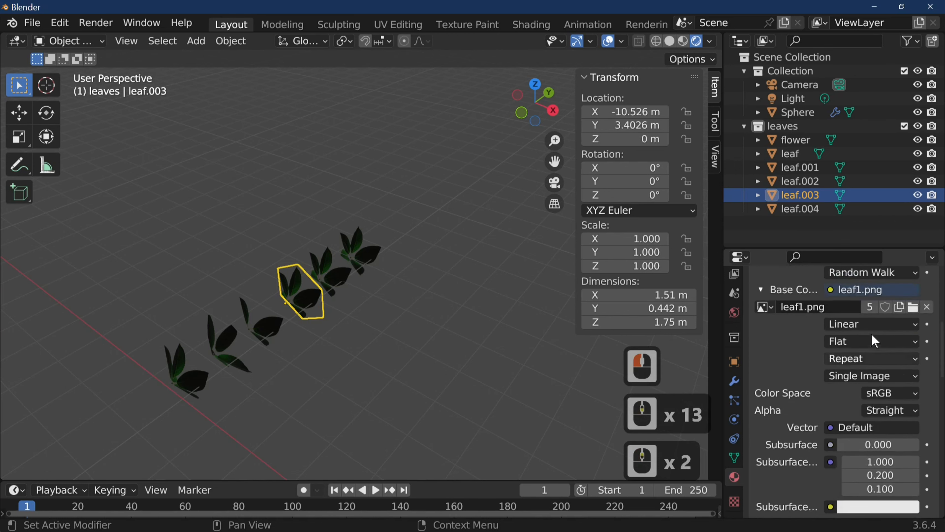
{"action": "left_click", "coordinate": [913, 327]}
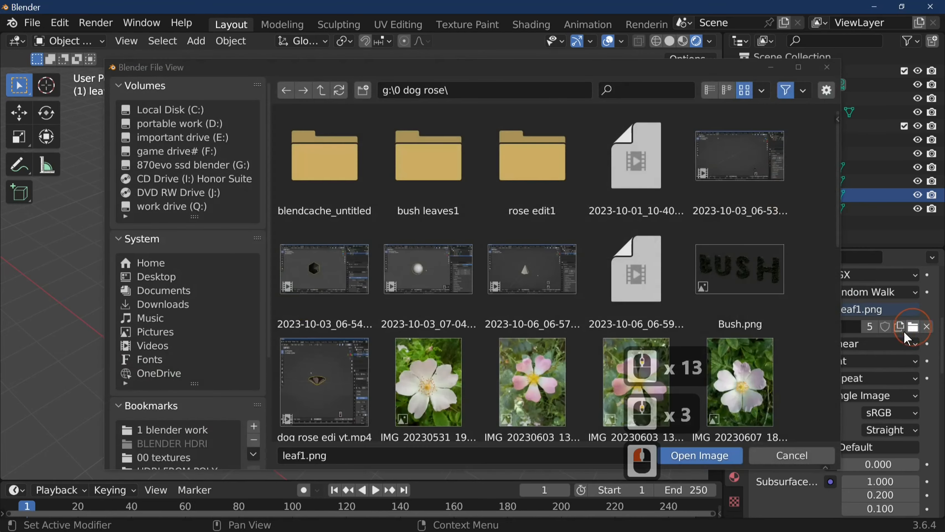
{"action": "scroll", "coordinate": [670, 377], "scroll_direction": "down", "scroll_amount": 4}
{"action": "scroll", "coordinate": [669, 365], "scroll_direction": "down", "scroll_amount": 14}
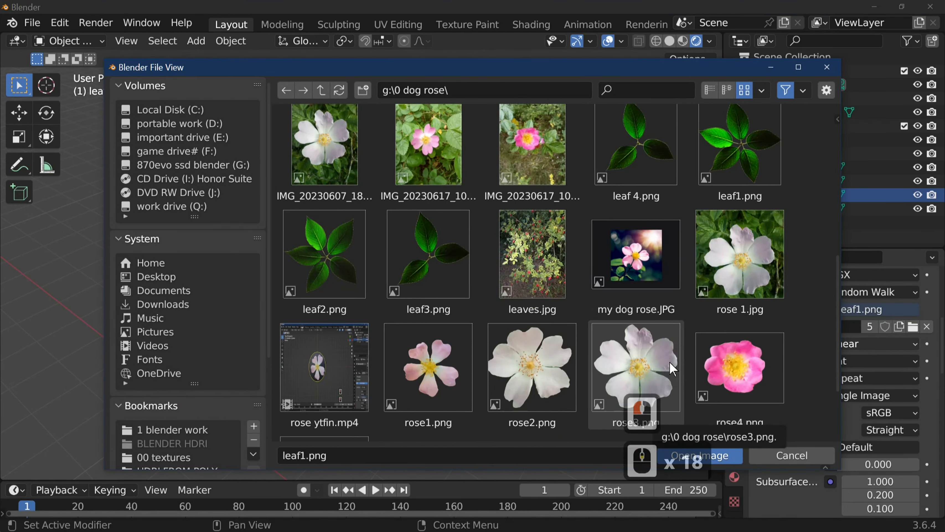
{"action": "left_click", "coordinate": [637, 182]}
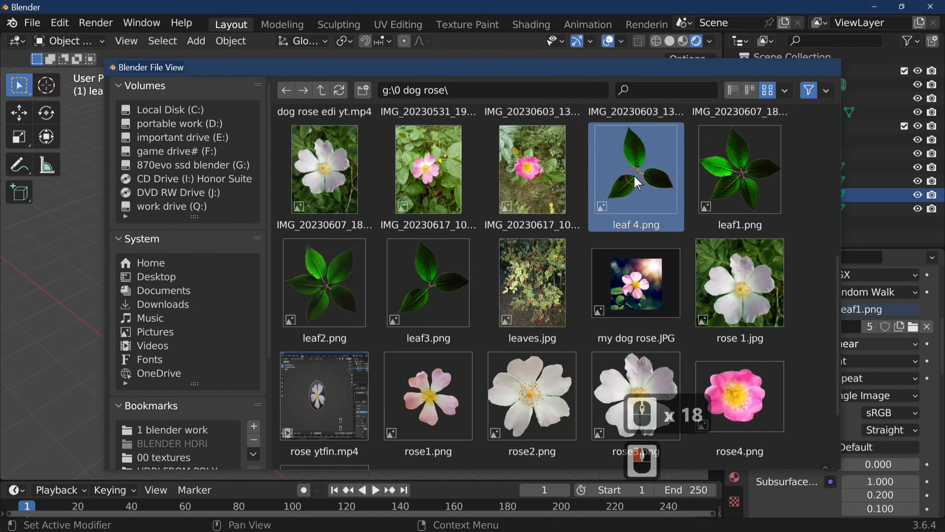
{"action": "left_click", "coordinate": [634, 176]}
Step: Make a separate copy of the shared leaf material for the flower object at the end of the row
{"action": "middle_click_drag", "start_coordinate": [416, 339], "coordinate": [325, 327]}
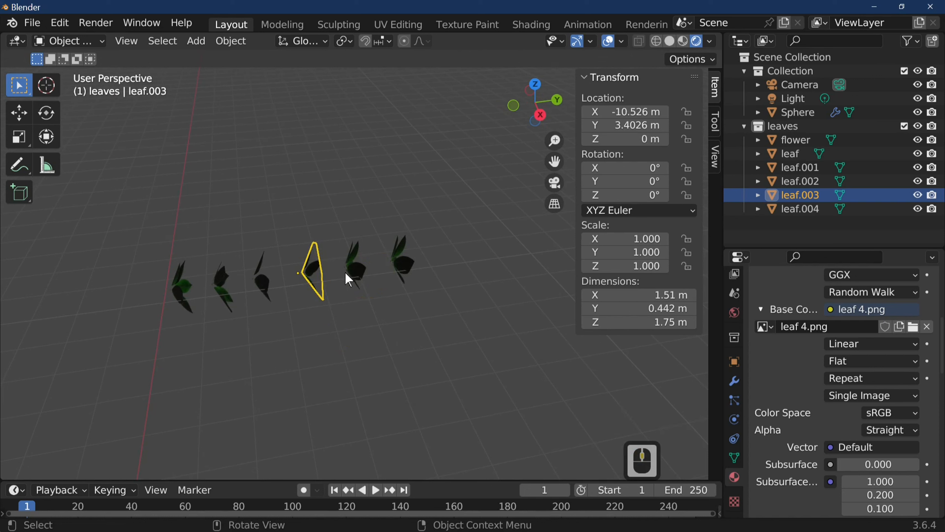
{"action": "left_click", "coordinate": [361, 273]}
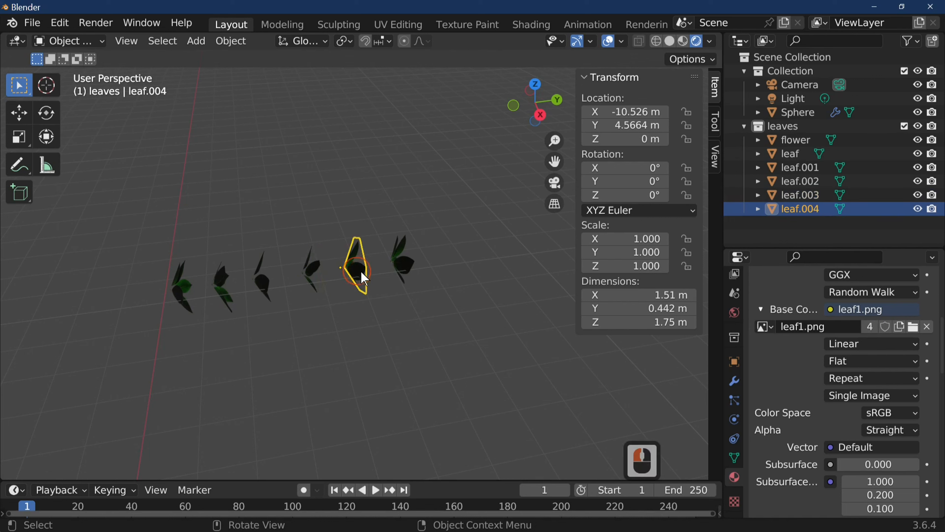
{"action": "left_click", "coordinate": [402, 254]}
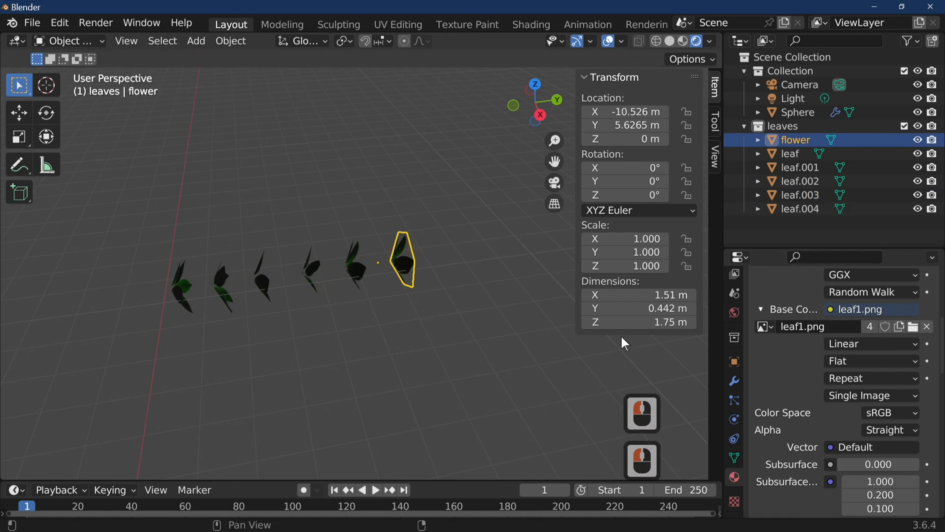
{"action": "scroll", "coordinate": [877, 357], "scroll_direction": "up", "scroll_amount": 14}
{"action": "left_click", "coordinate": [893, 362]}
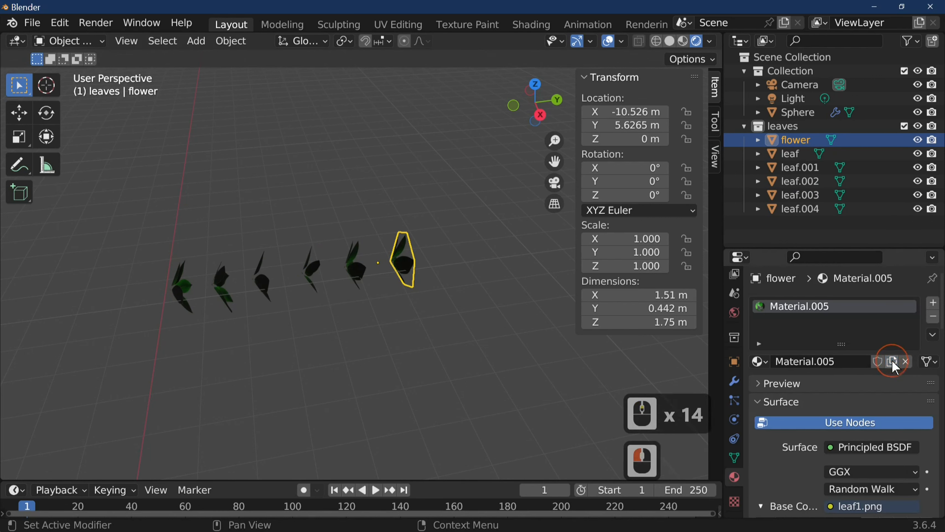
Step: Replace the base color image of the flower's material with rose1.png from the dog rose folder
{"action": "scroll", "coordinate": [656, 342], "scroll_direction": "down", "scroll_amount": 3}
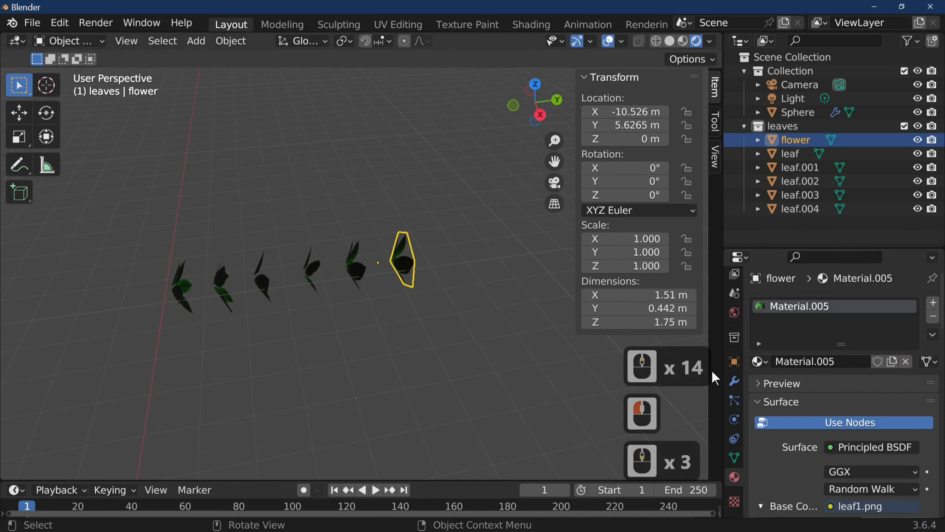
{"action": "scroll", "coordinate": [886, 391], "scroll_direction": "down", "scroll_amount": 9}
{"action": "left_click", "coordinate": [914, 347]}
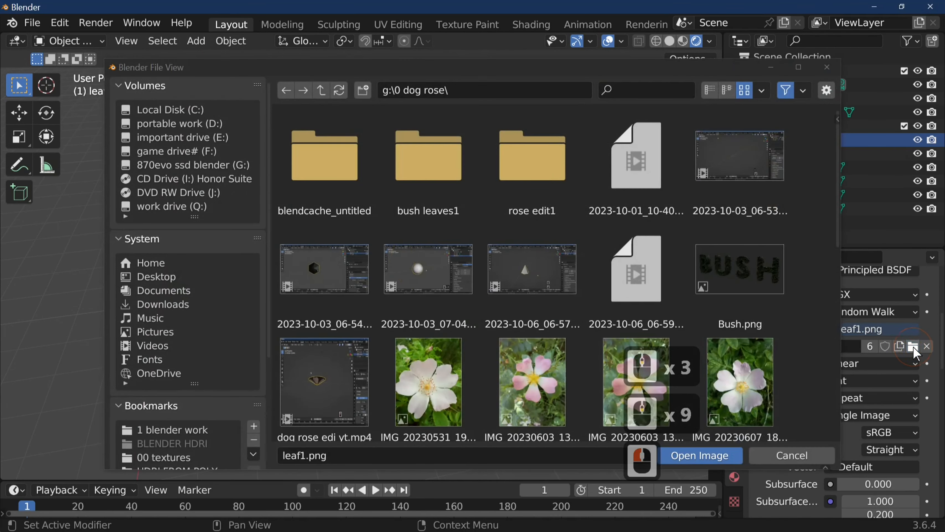
{"action": "scroll", "coordinate": [716, 335], "scroll_direction": "down", "scroll_amount": 20}
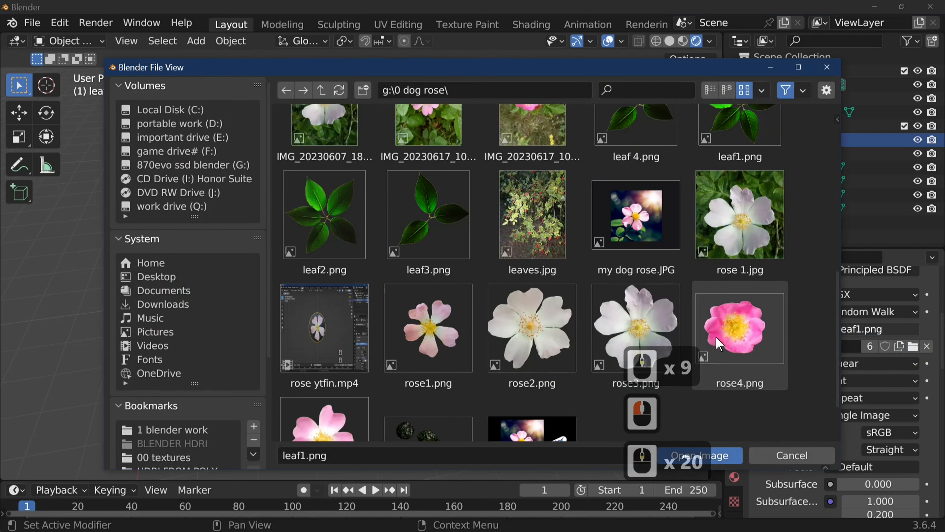
{"action": "scroll", "coordinate": [684, 335], "scroll_direction": "down", "scroll_amount": 6}
{"action": "scroll", "coordinate": [684, 335], "scroll_direction": "up", "scroll_amount": 4}
{"action": "scroll", "coordinate": [684, 335], "scroll_direction": "down", "scroll_amount": 9}
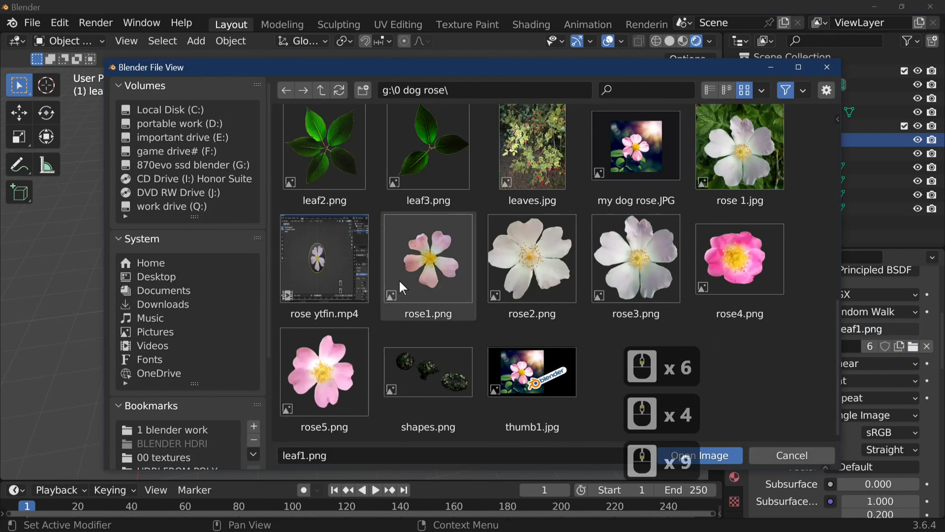
{"action": "double_click", "coordinate": [430, 283]}
Step: Examine the objects in the row one by one, comparing their base color images and ending on the flower
{"action": "middle_click_drag", "start_coordinate": [425, 274], "coordinate": [536, 315]}
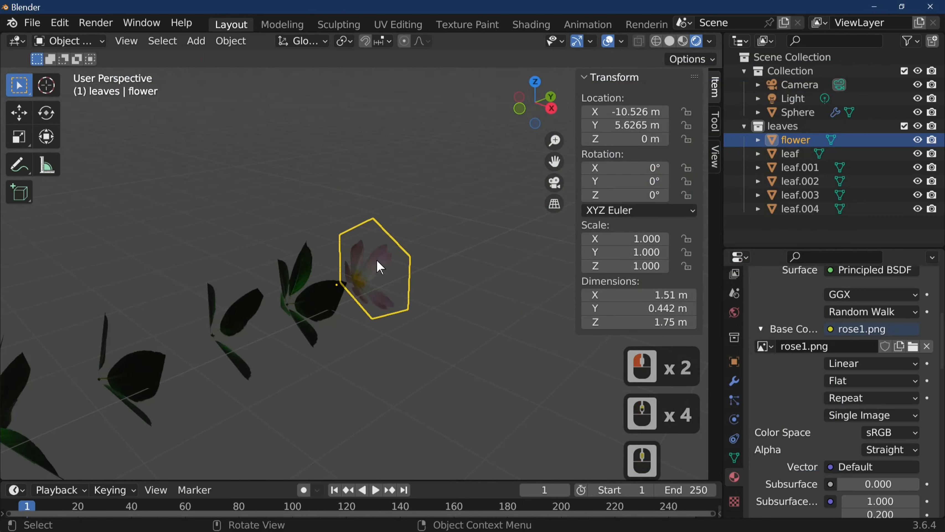
{"action": "scroll", "coordinate": [430, 310], "scroll_direction": "down", "scroll_amount": 5}
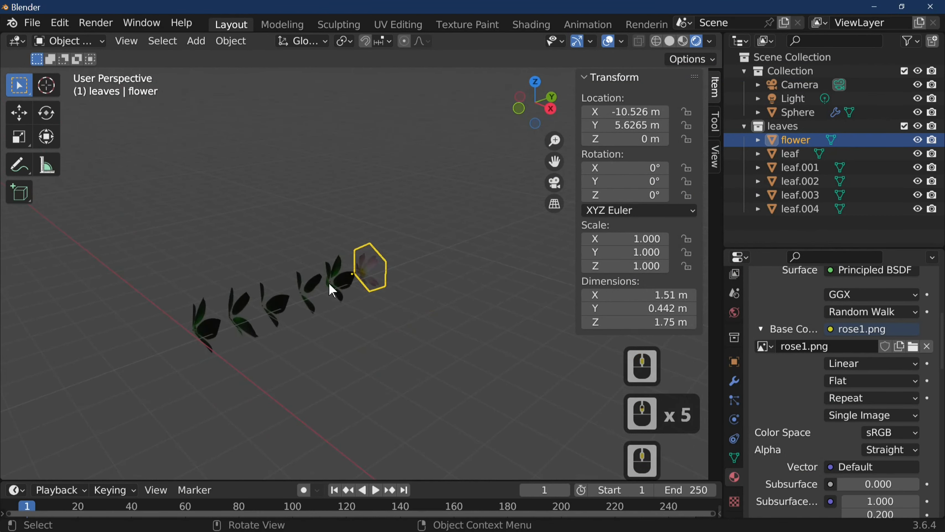
{"action": "left_click", "coordinate": [213, 337]}
{"action": "left_click", "coordinate": [243, 331]}
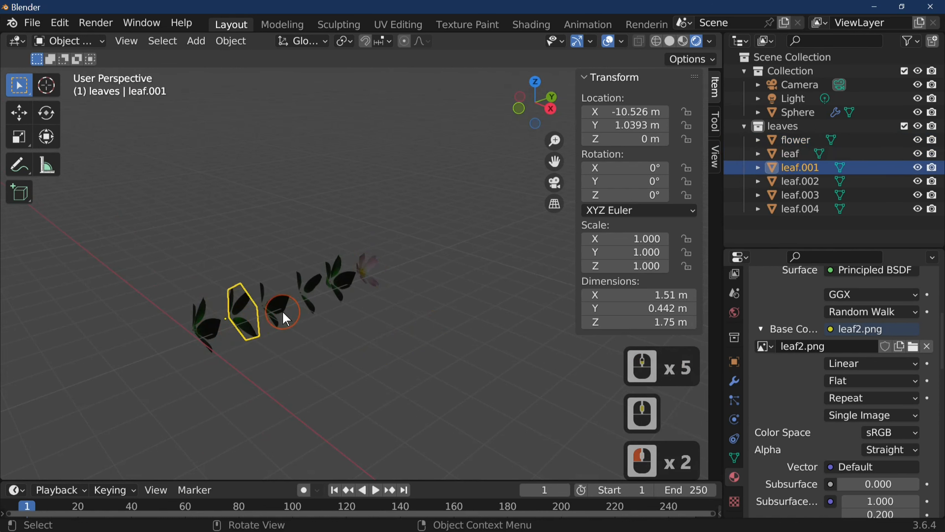
{"action": "left_click", "coordinate": [282, 310]}
{"action": "left_click", "coordinate": [311, 297]}
{"action": "left_click", "coordinate": [367, 285]}
{"action": "left_click", "coordinate": [377, 279]}
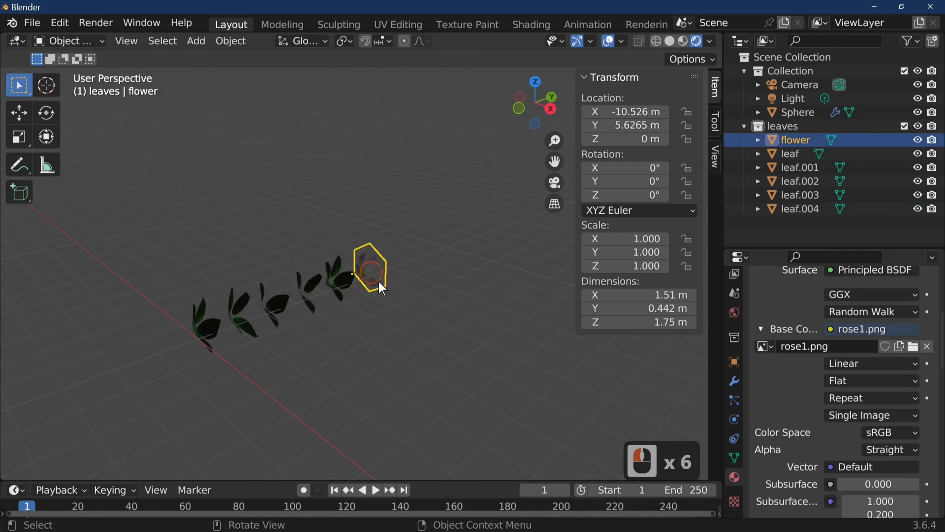
Step: Render the sphere's leaf hair particles as a collection, with leaves as the instance collection
{"action": "scroll", "coordinate": [460, 347], "scroll_direction": "down", "scroll_amount": 2}
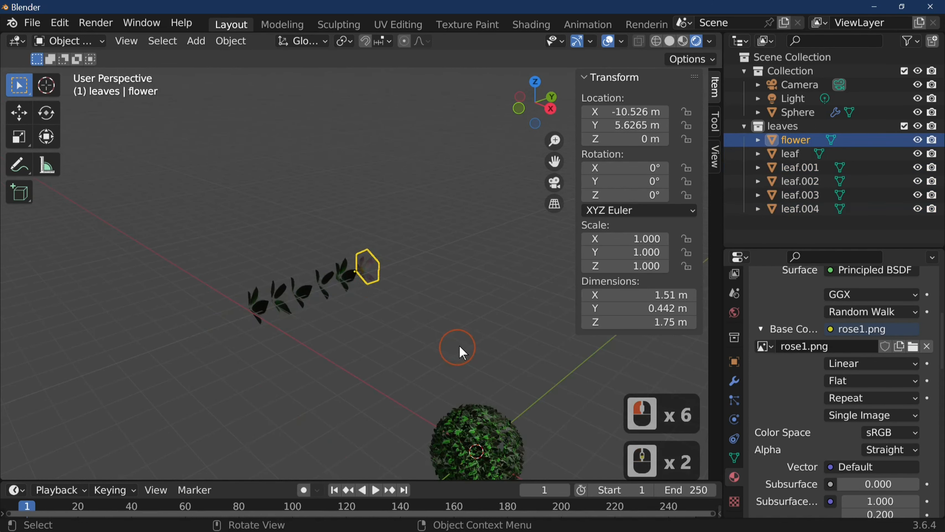
{"action": "left_click", "coordinate": [471, 433]}
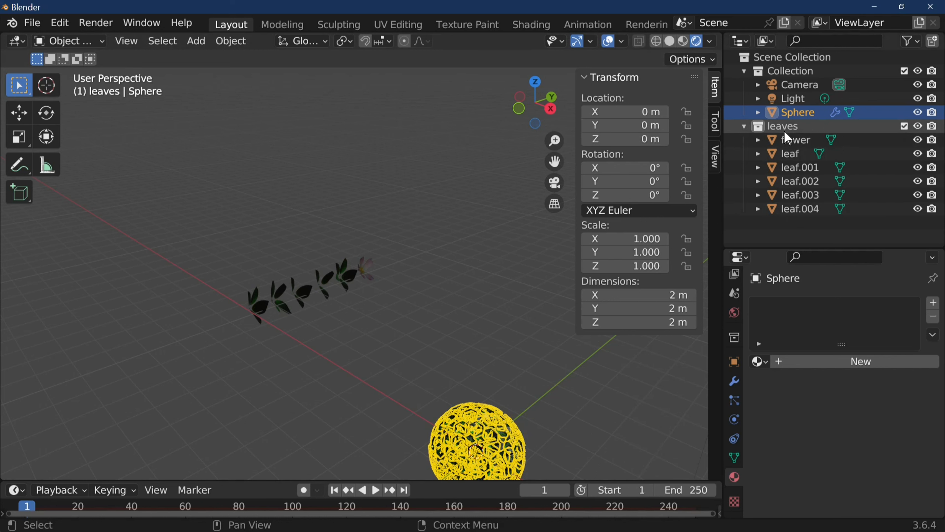
{"action": "left_click", "coordinate": [790, 76]}
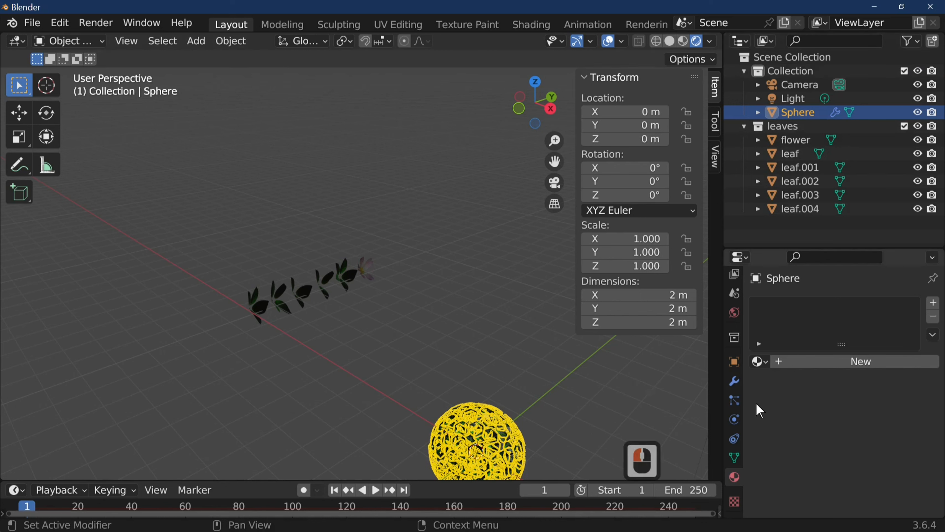
{"action": "left_click", "coordinate": [738, 409]}
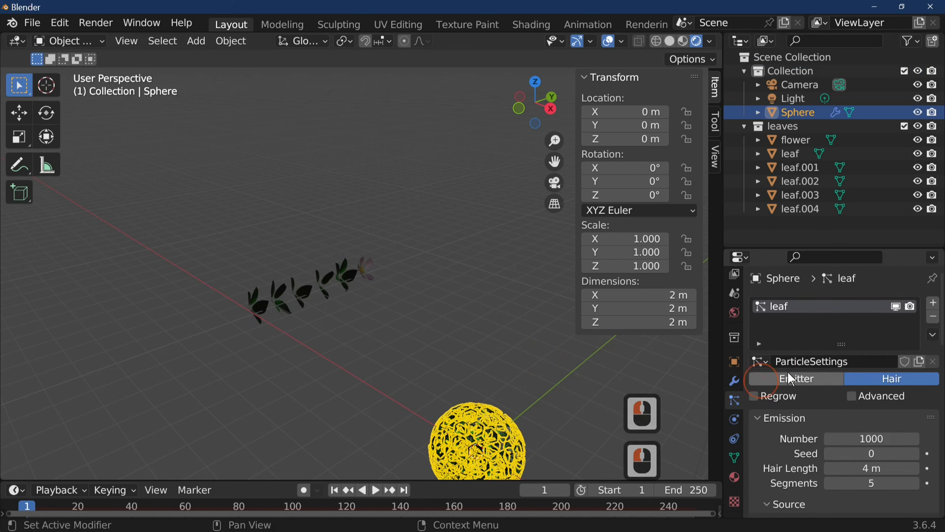
{"action": "scroll", "coordinate": [849, 354], "scroll_direction": "down", "scroll_amount": 13}
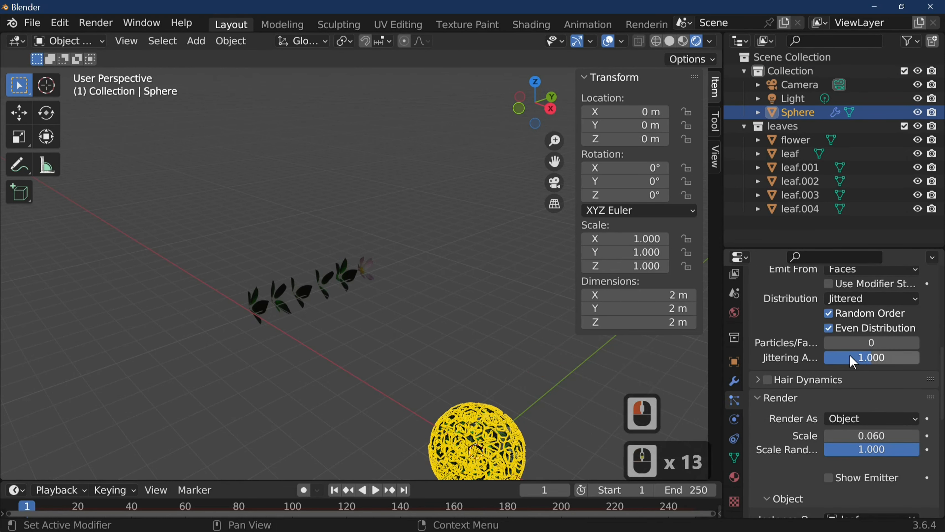
{"action": "scroll", "coordinate": [849, 355], "scroll_direction": "down", "scroll_amount": 5}
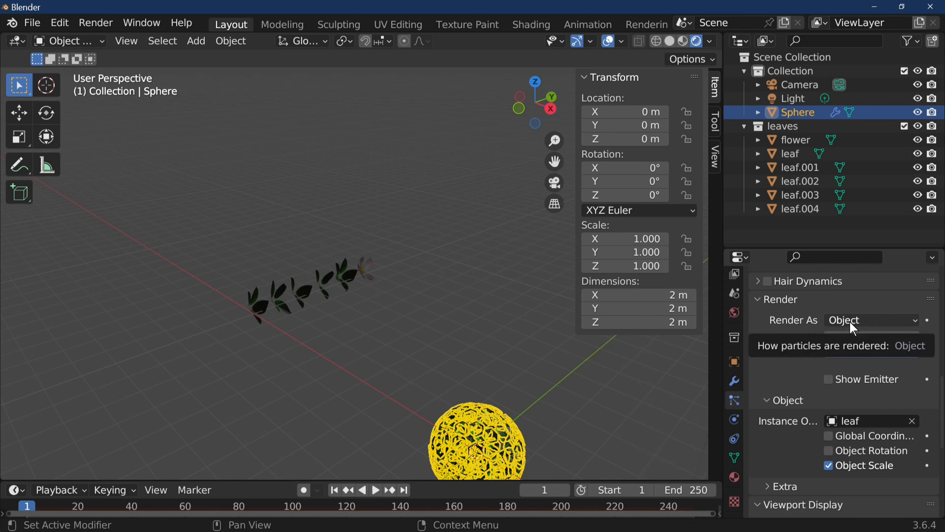
{"action": "left_click", "coordinate": [891, 326]}
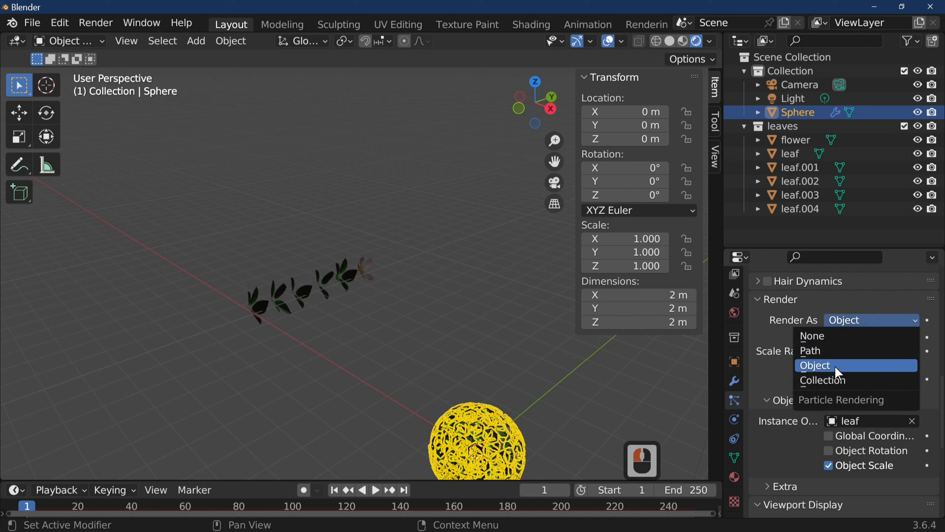
{"action": "left_click", "coordinate": [837, 381]}
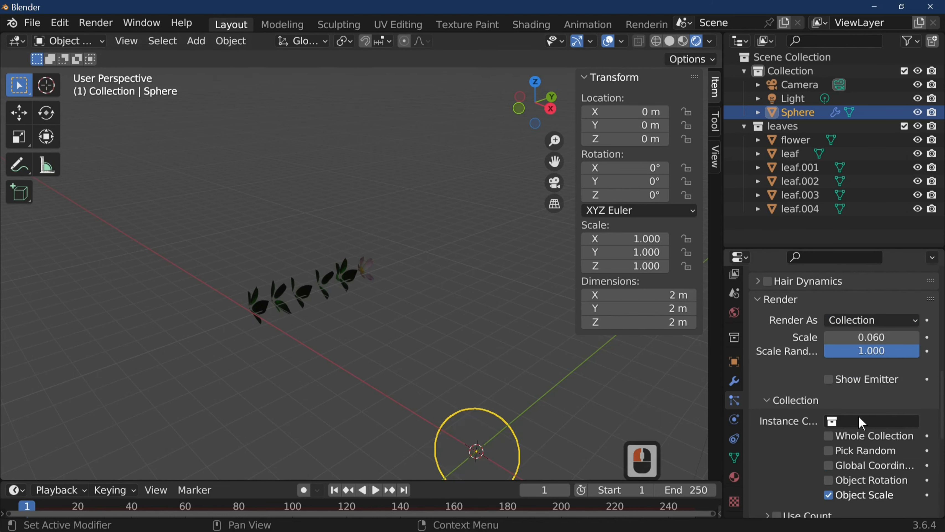
{"action": "scroll", "coordinate": [864, 421], "scroll_direction": "down", "scroll_amount": 1}
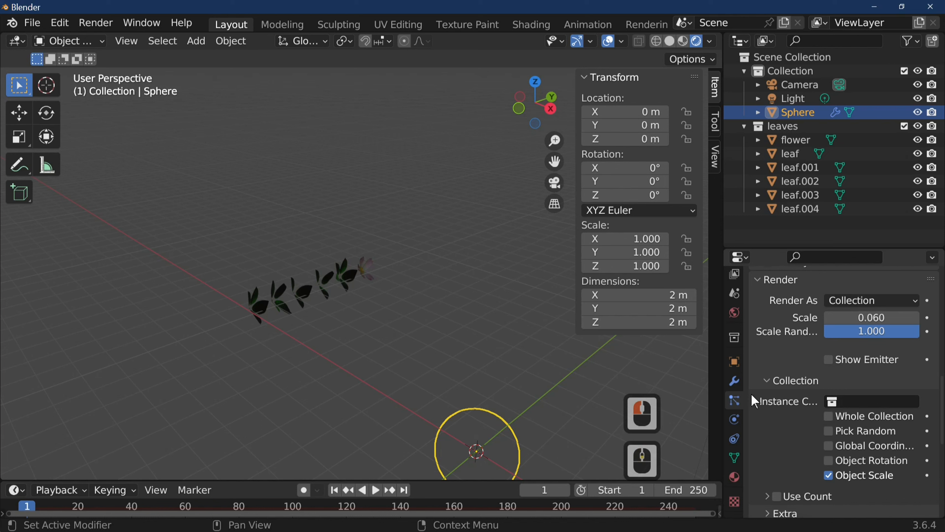
{"action": "left_click", "coordinate": [857, 401]}
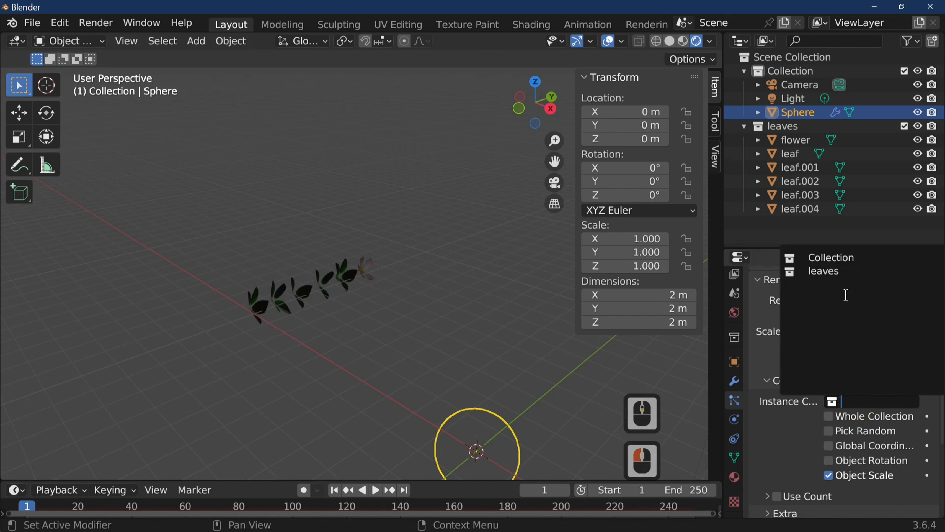
{"action": "left_click", "coordinate": [824, 270]}
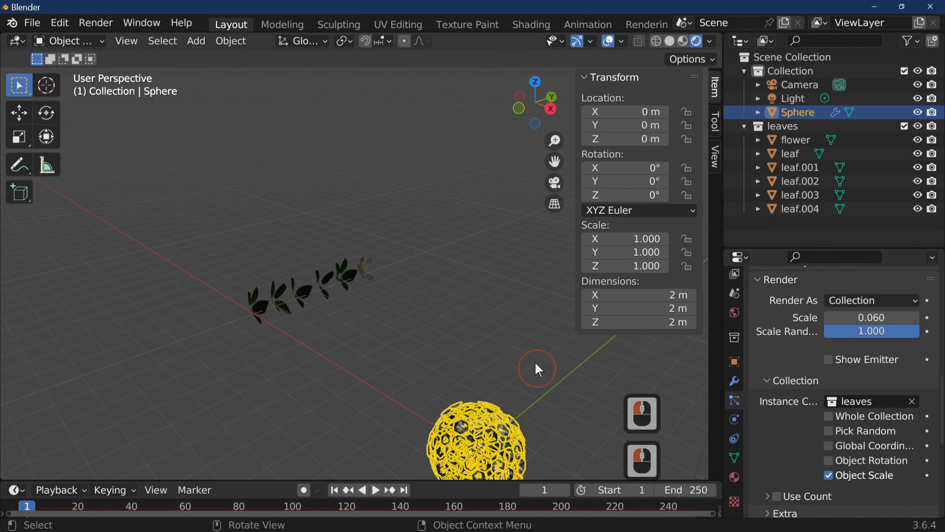
Step: Deselect the sphere and examine the leaves and flowers scattered over its surface from close up and farther away
{"action": "left_click", "coordinate": [551, 383]}
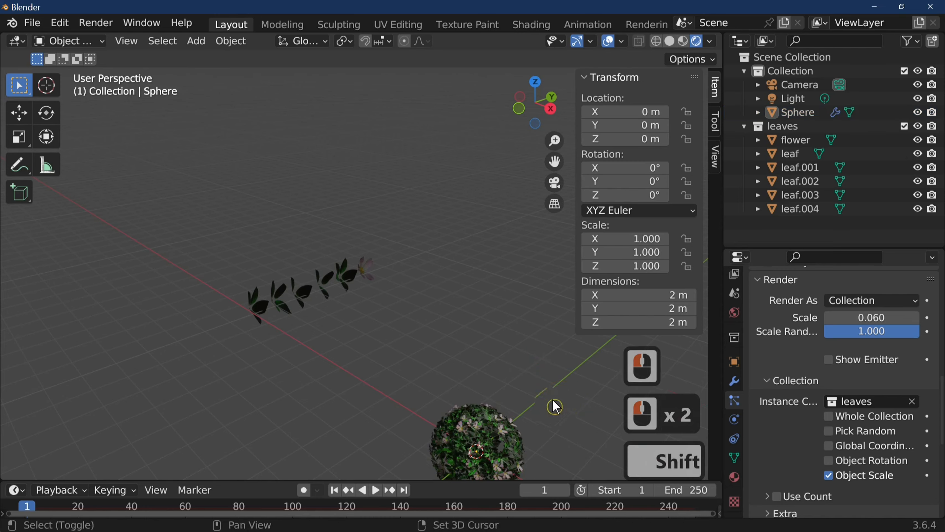
{"action": "middle_click_drag", "start_coordinate": [554, 406], "coordinate": [525, 285], "text": "shift"}
{"action": "scroll", "coordinate": [525, 328], "scroll_direction": "up", "scroll_amount": 4}
{"action": "middle_click_drag", "start_coordinate": [520, 326], "coordinate": [432, 281], "text": "shift"}
{"action": "scroll", "coordinate": [429, 269], "scroll_direction": "down", "scroll_amount": 1}
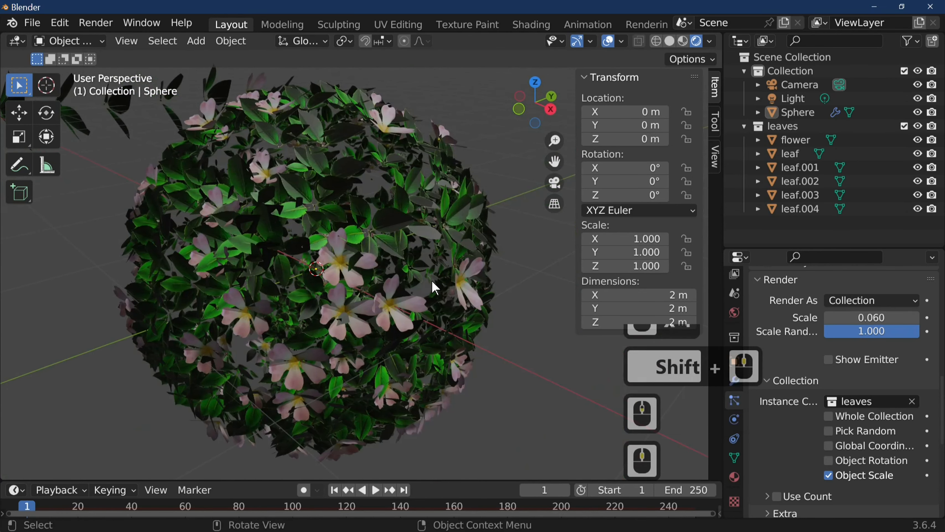
{"action": "scroll", "coordinate": [391, 270], "scroll_direction": "down", "scroll_amount": 2}
{"action": "middle_click_drag", "start_coordinate": [404, 334], "coordinate": [452, 342]}
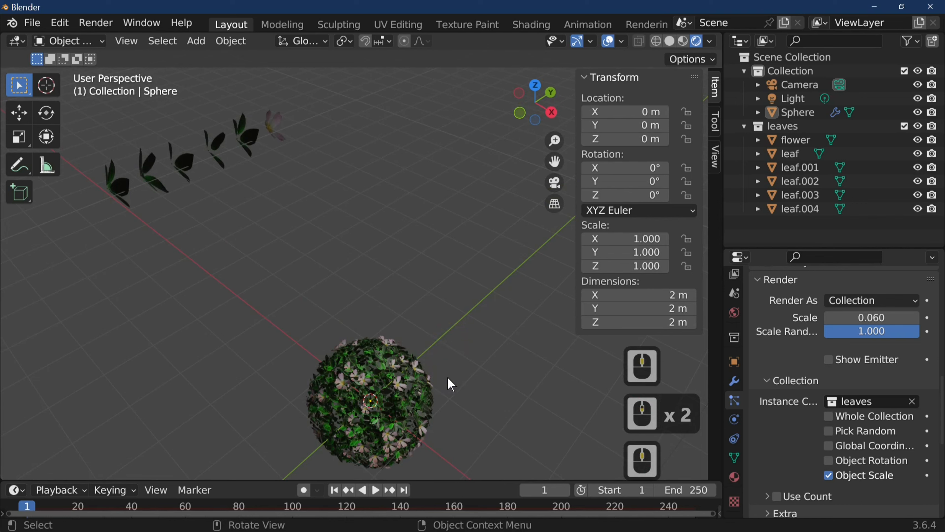
Step: Enable Pick Random for the particles' instance collection
{"action": "scroll", "coordinate": [856, 391], "scroll_direction": "down", "scroll_amount": 4}
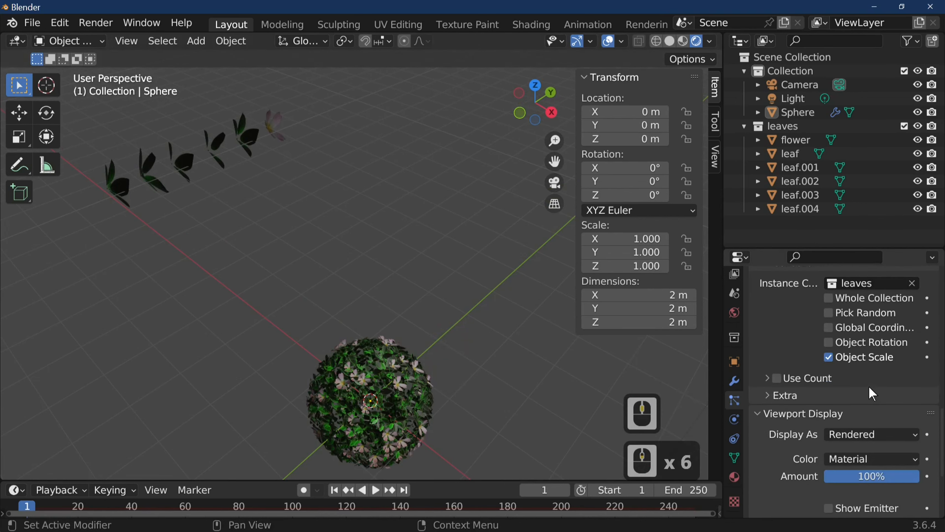
{"action": "scroll", "coordinate": [872, 393], "scroll_direction": "up", "scroll_amount": 4}
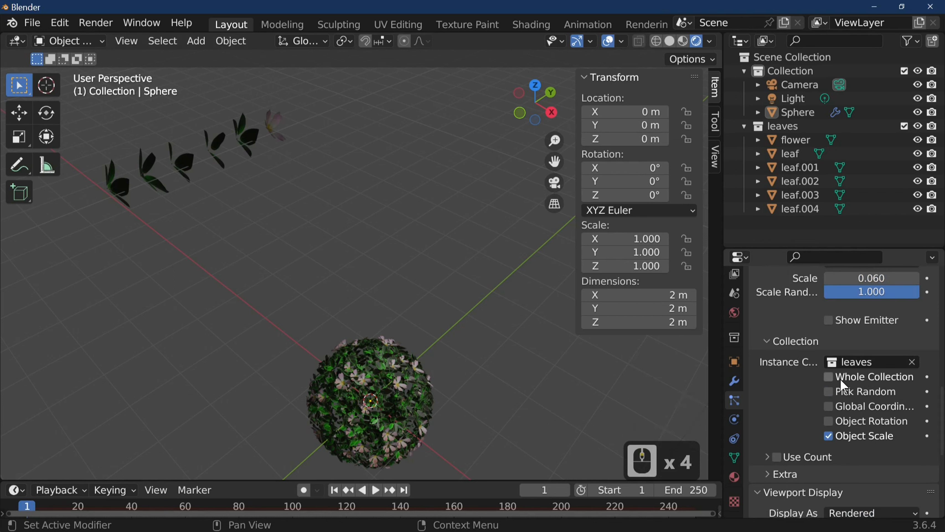
{"action": "left_click", "coordinate": [830, 391]}
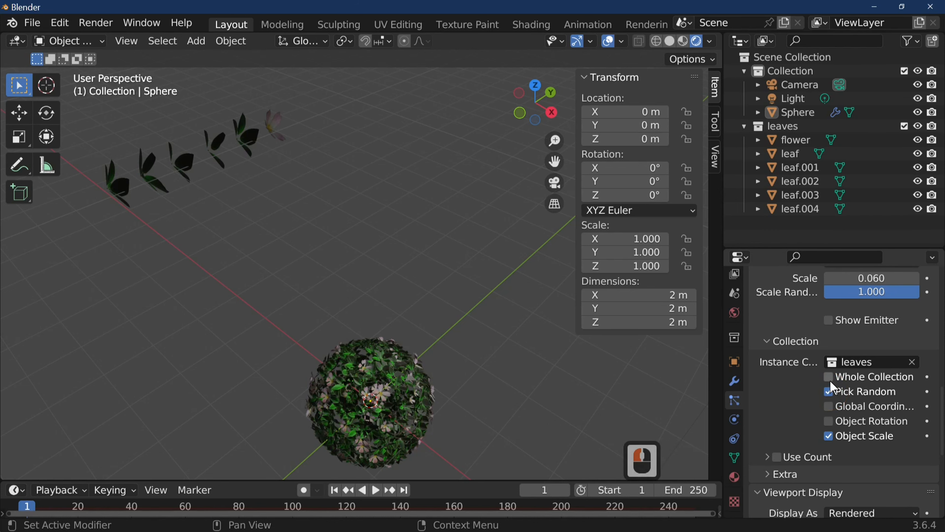
Step: Try the Whole Collection and Global Coordinates options on the sphere's particles one after the other
{"action": "left_click", "coordinate": [830, 379]}
{"action": "middle_click_drag", "start_coordinate": [469, 305], "coordinate": [497, 319]}
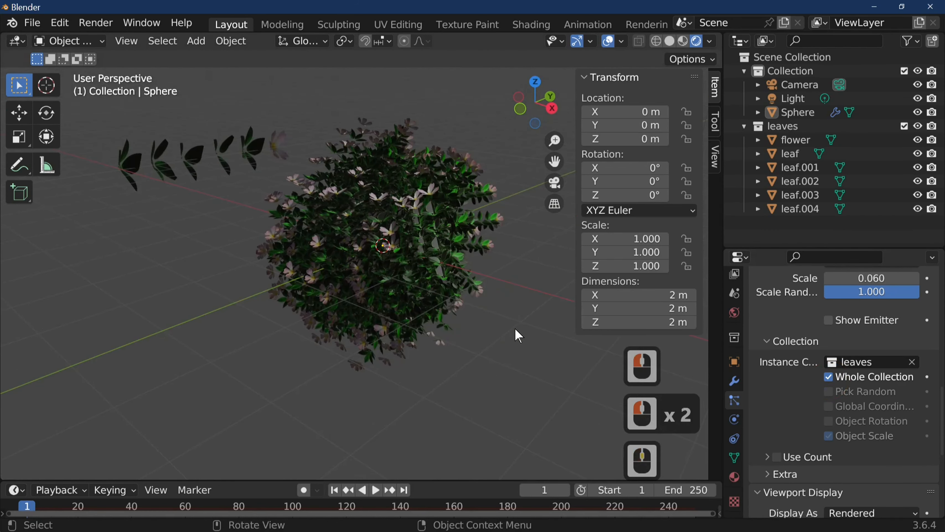
{"action": "left_click", "coordinate": [830, 377]}
{"action": "left_click", "coordinate": [827, 407]}
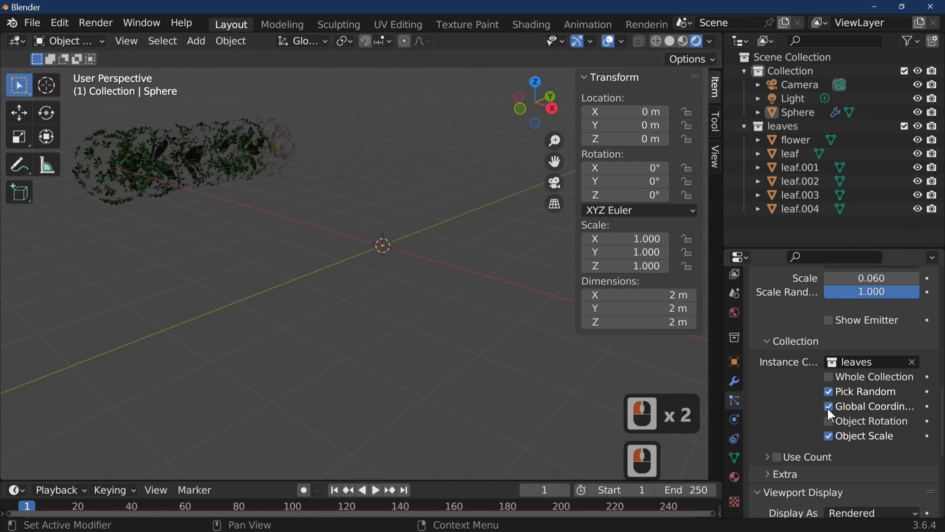
{"action": "left_click", "coordinate": [827, 407]}
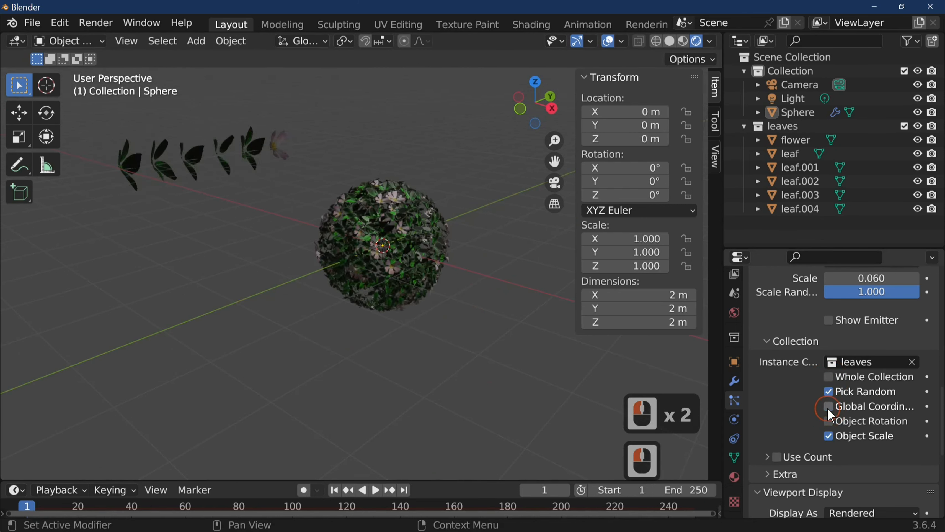
Step: Try the Object Rotation option on the sphere's particles and inspect the leaf orientation up close
{"action": "left_click", "coordinate": [829, 422]}
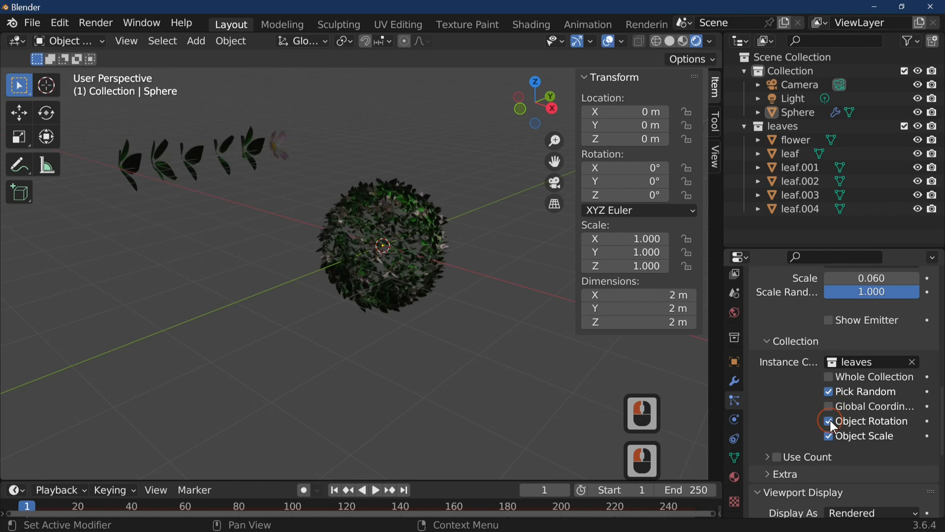
{"action": "mouse_move", "coordinate": [521, 354]}
{"action": "middle_mouse_down"}
{"action": "mouse_move", "coordinate": [513, 382]}
{"action": "mouse_move", "coordinate": [532, 359]}
{"action": "middle_mouse_up"}
{"action": "scroll", "coordinate": [504, 353], "scroll_direction": "up", "scroll_amount": 5}
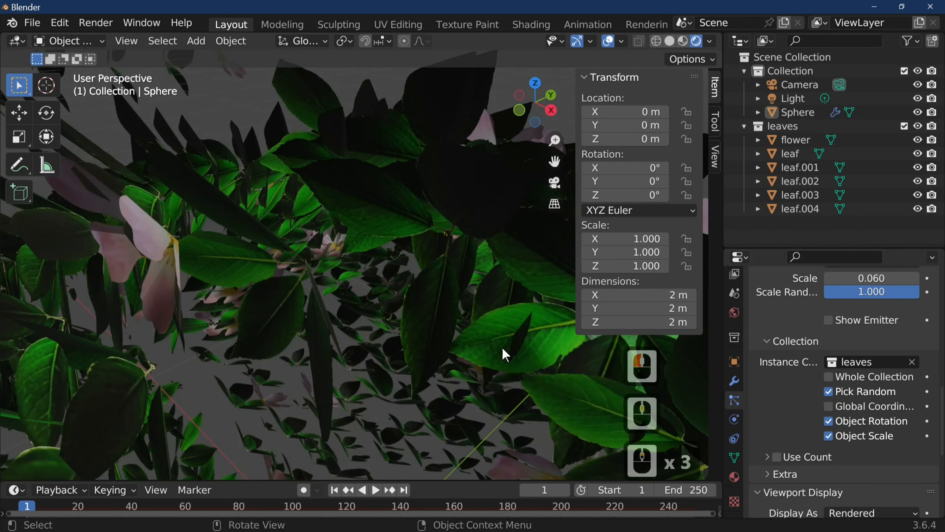
{"action": "scroll", "coordinate": [505, 354], "scroll_direction": "down", "scroll_amount": 3}
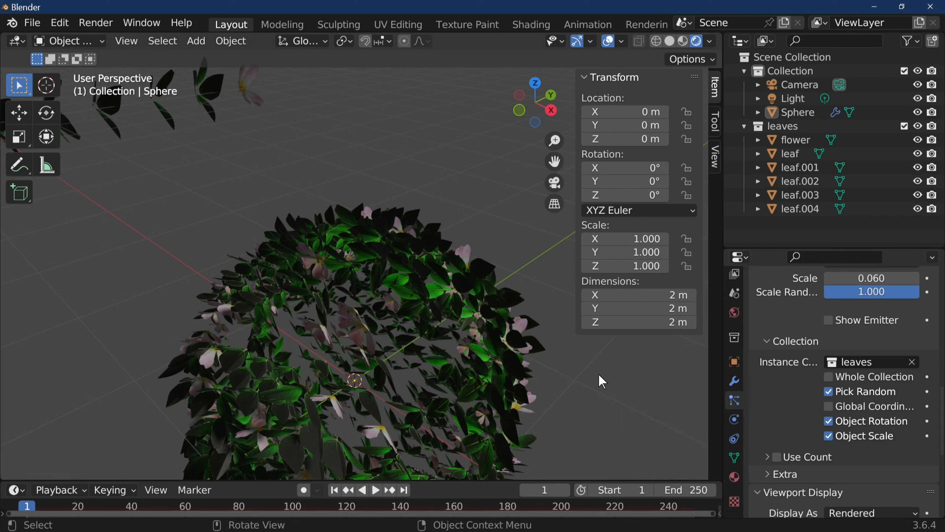
{"action": "left_click", "coordinate": [828, 421]}
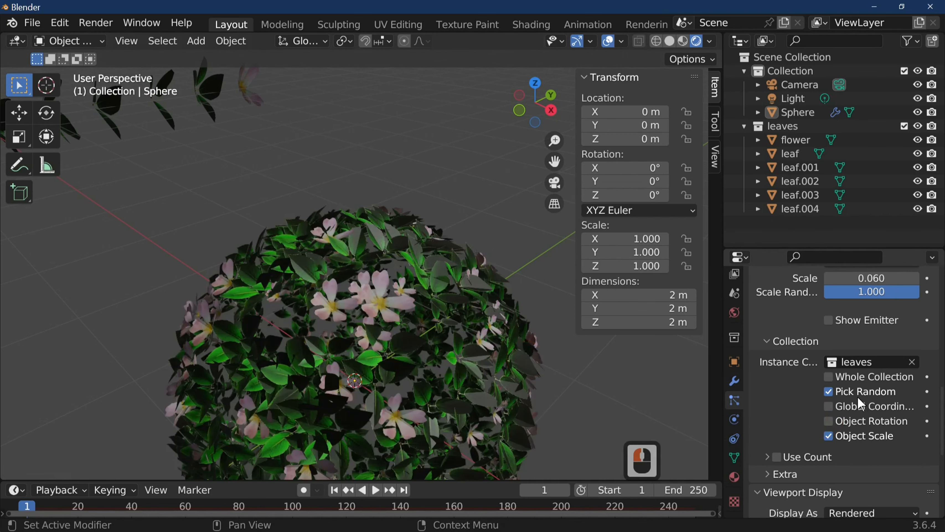
Step: Check the randomly picked leaves and flowers on the sphere at several viewing distances
{"action": "scroll", "coordinate": [461, 340], "scroll_direction": "down", "scroll_amount": 3}
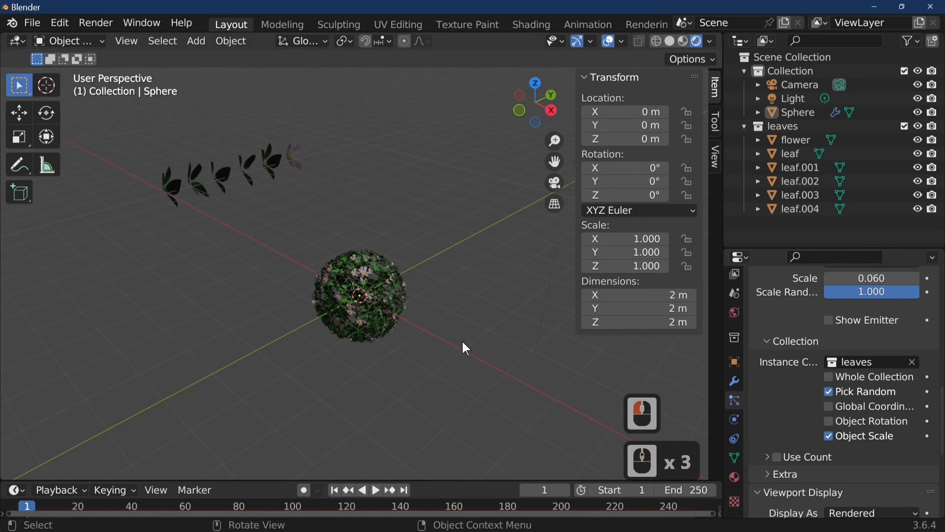
{"action": "scroll", "coordinate": [471, 348], "scroll_direction": "up", "scroll_amount": 5}
{"action": "scroll", "coordinate": [471, 349], "scroll_direction": "down", "scroll_amount": 3}
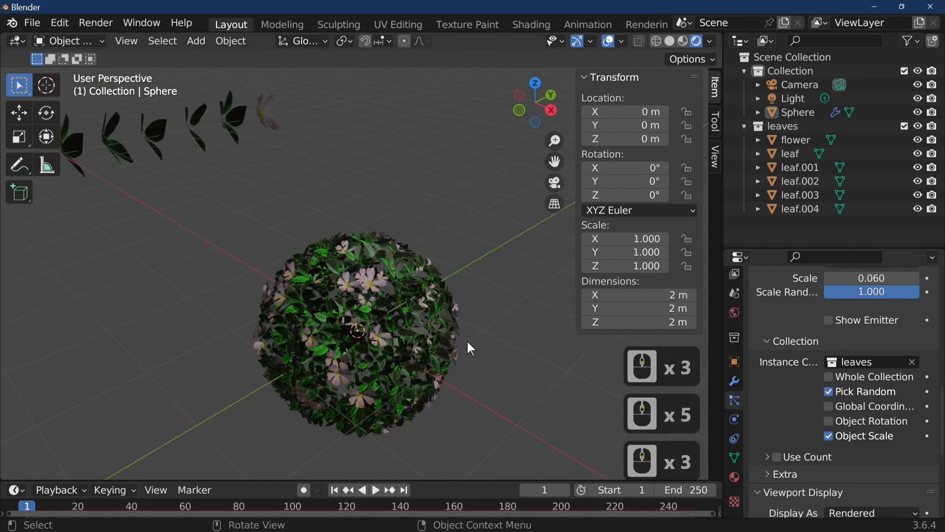
{"action": "scroll", "coordinate": [470, 349], "scroll_direction": "down", "scroll_amount": 3}
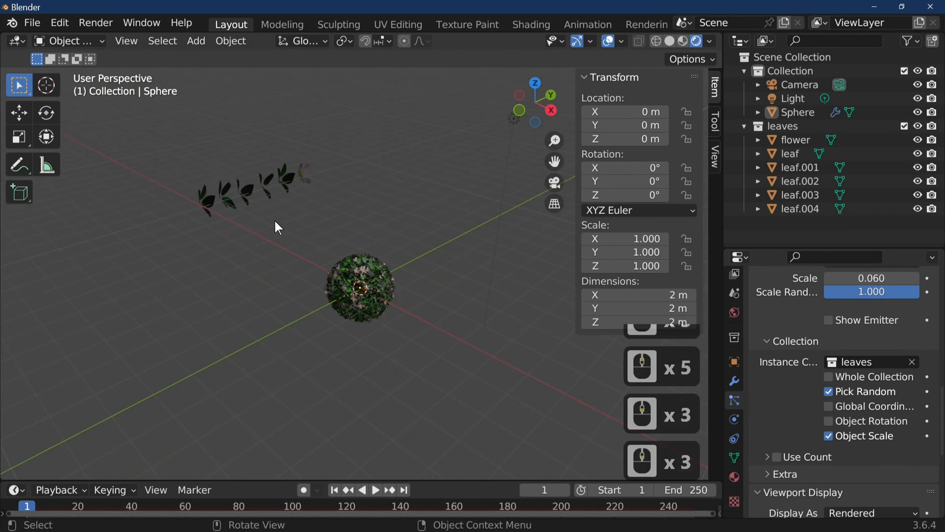
{"action": "left_click", "coordinate": [387, 290]}
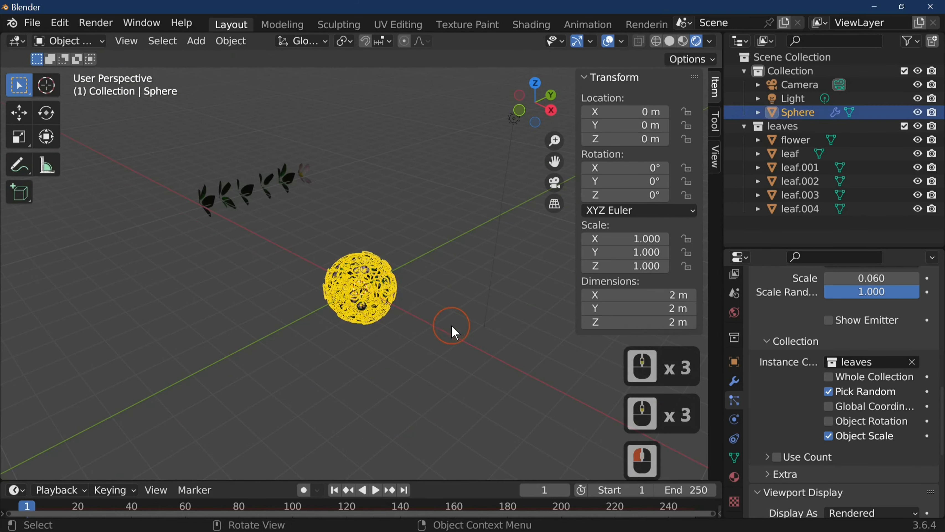
{"action": "left_click", "coordinate": [439, 333]}
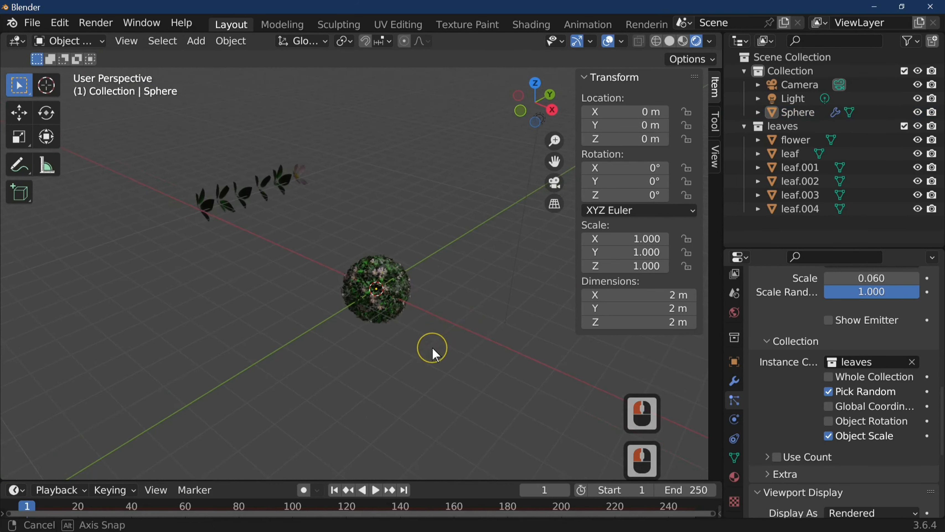
{"action": "scroll", "coordinate": [450, 359], "scroll_direction": "up", "scroll_amount": 4}
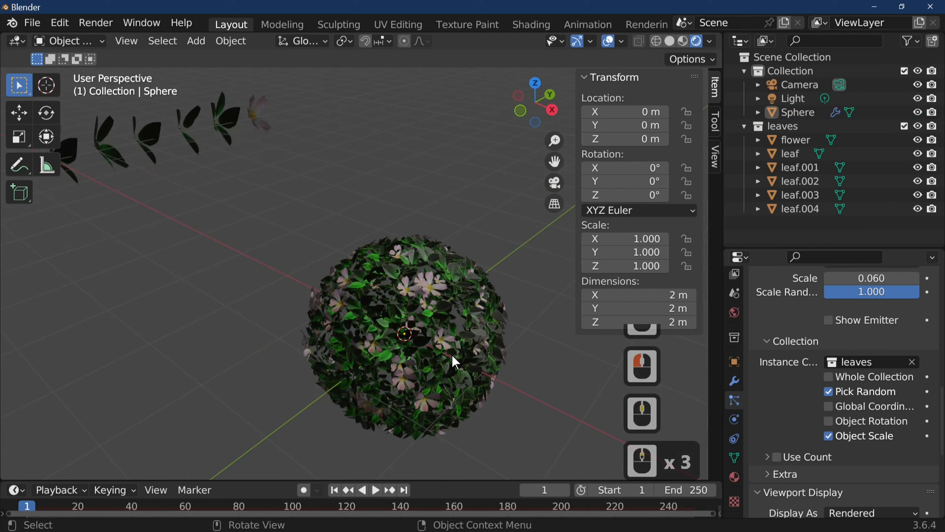
Step: Move the sphere along the global X axis to about -5.33 m, toward the row of leaves
{"action": "left_click", "coordinate": [441, 356]}
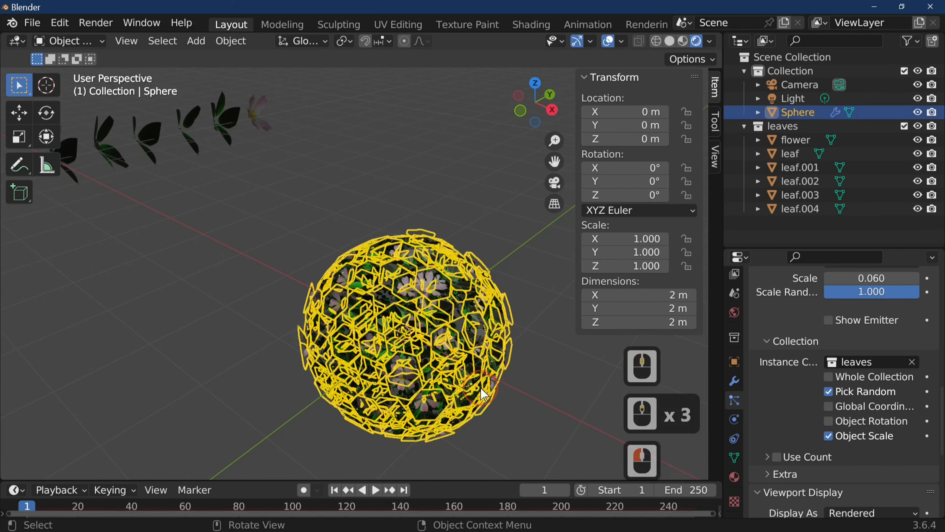
{"action": "key", "text": "g"}
{"action": "key", "text": "x"}
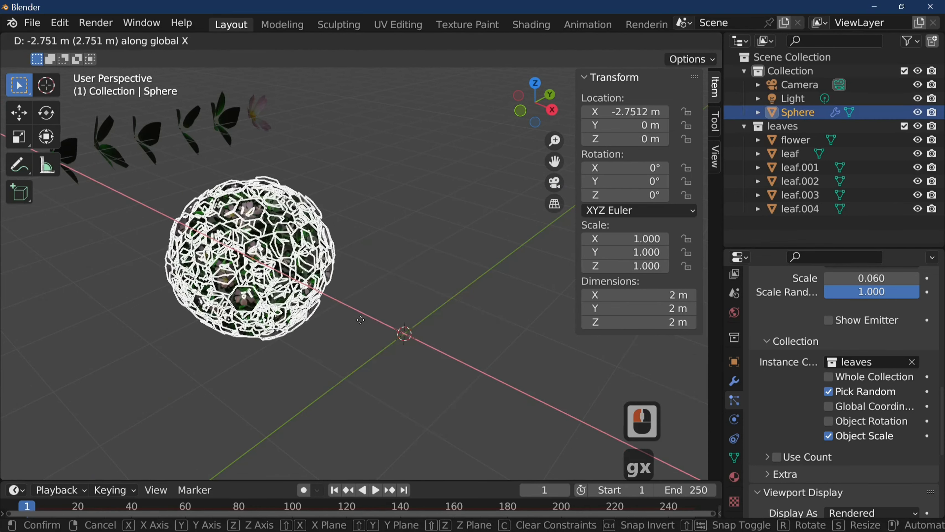
{"action": "left_click", "coordinate": [360, 319]}
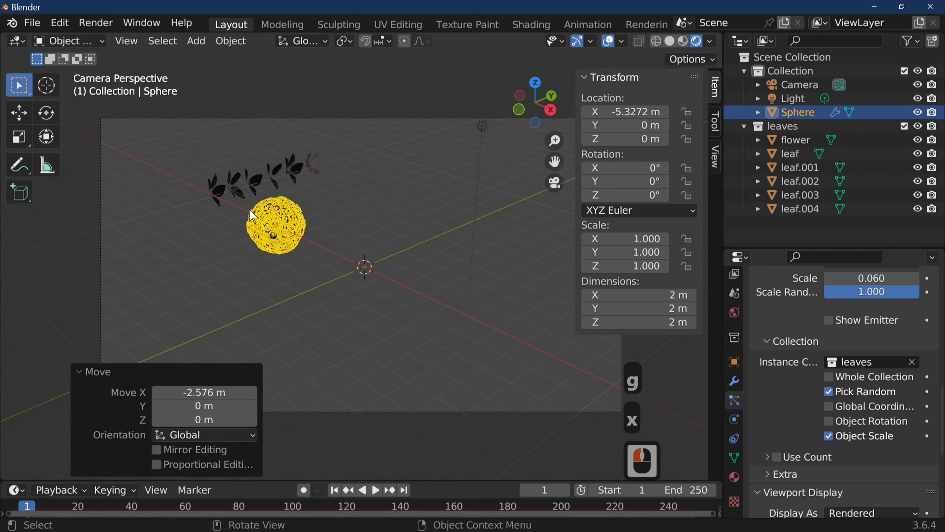
Step: Select the flower and all five leaf objects and move them down along the global Z axis, below the camera frame
{"action": "left_click", "coordinate": [212, 190]}
{"action": "left_click", "coordinate": [237, 180], "text": "shift"}
{"action": "left_click", "coordinate": [255, 176], "text": "shift"}
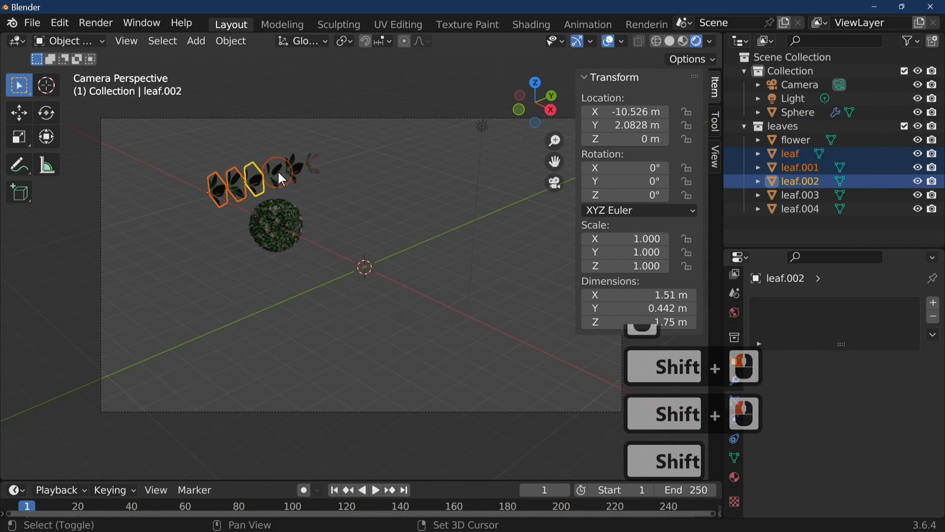
{"action": "left_click", "coordinate": [277, 171], "text": "shift"}
{"action": "left_click", "coordinate": [293, 164], "text": "shift"}
{"action": "left_click", "coordinate": [306, 159], "text": "shift"}
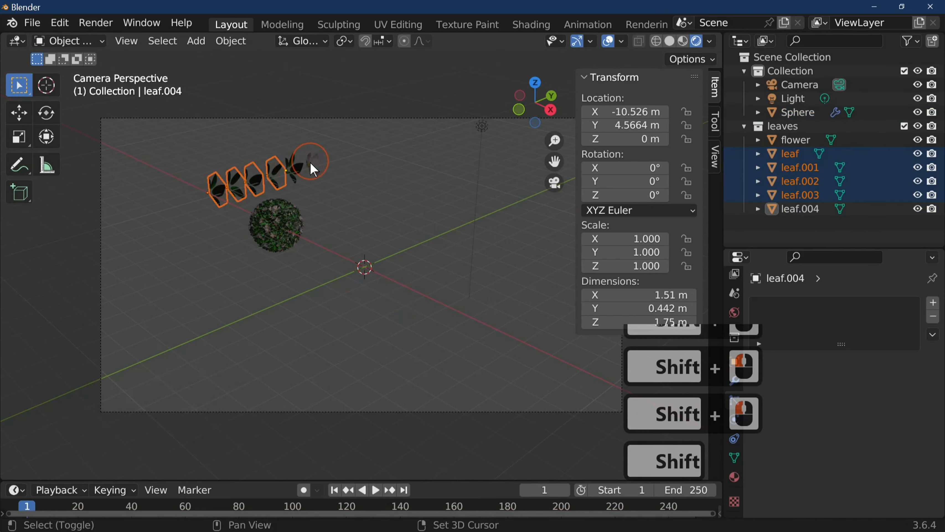
{"action": "left_click", "coordinate": [310, 161], "text": "shift"}
{"action": "left_click", "coordinate": [295, 175], "text": "shift"}
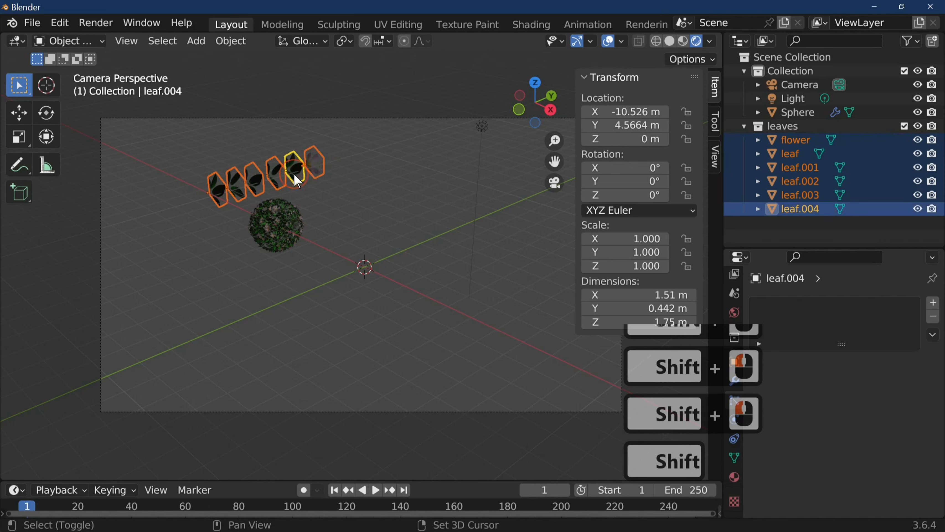
{"action": "key", "text": "g"}
{"action": "key", "text": "z"}
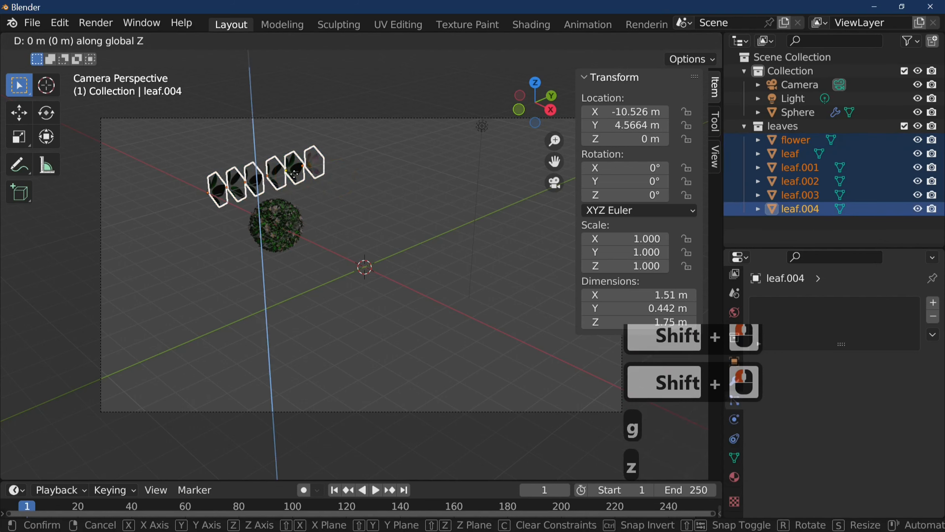
{"action": "left_click", "coordinate": [470, 217]}
Step: Scale the sphere to about 1.615 and move it along the global X axis to about -9.63 m
{"action": "left_click", "coordinate": [284, 240]}
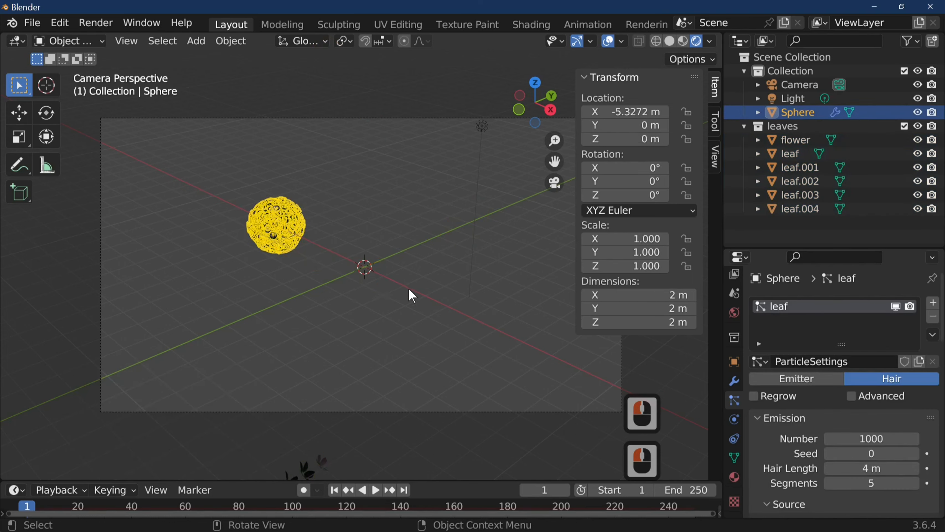
{"action": "key", "text": "s"}
{"action": "left_click", "coordinate": [503, 310]}
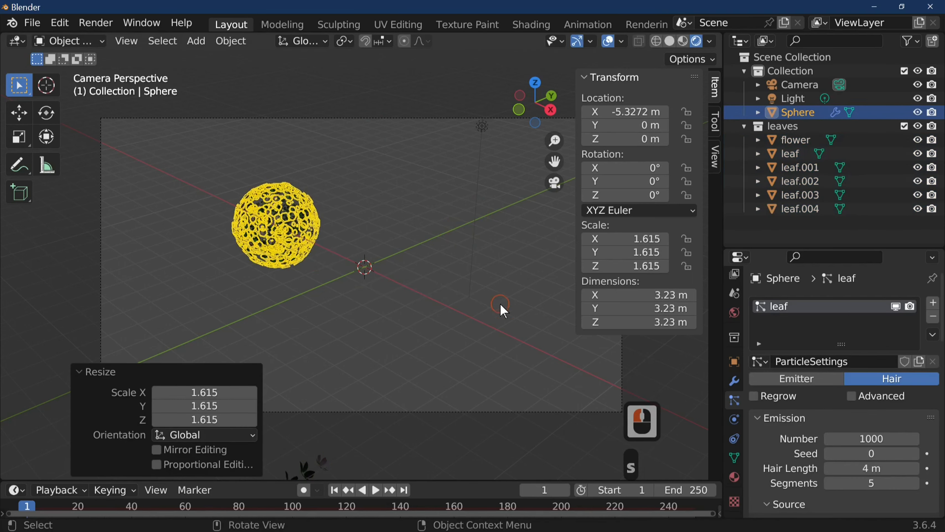
{"action": "key", "text": "g"}
{"action": "key", "text": "x"}
{"action": "left_click", "coordinate": [211, 88]}
Step: Add a monkey mesh, enlarge it to about 6.06 m wide, and apply its rotation and scale
{"action": "left_click", "coordinate": [195, 40]}
{"action": "mouse_move", "coordinate": [217, 59]}
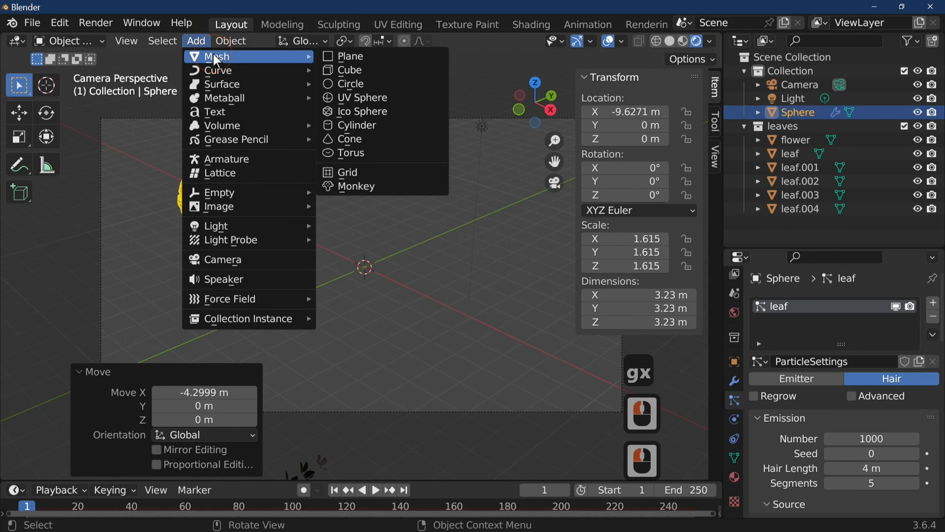
{"action": "left_click", "coordinate": [362, 187]}
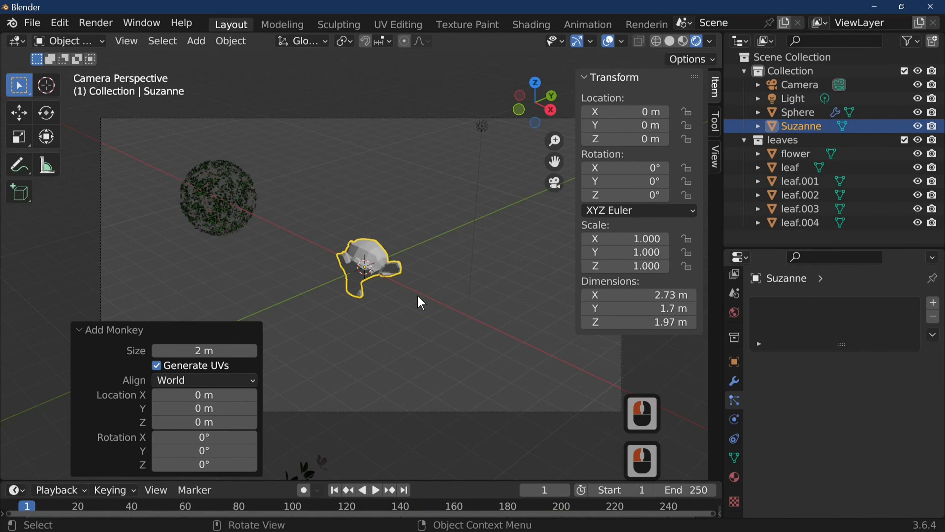
{"action": "key", "text": "s"}
{"action": "left_click", "coordinate": [495, 306]}
{"action": "key", "text": "ctrl+a"}
{"action": "left_click", "coordinate": [386, 266]}
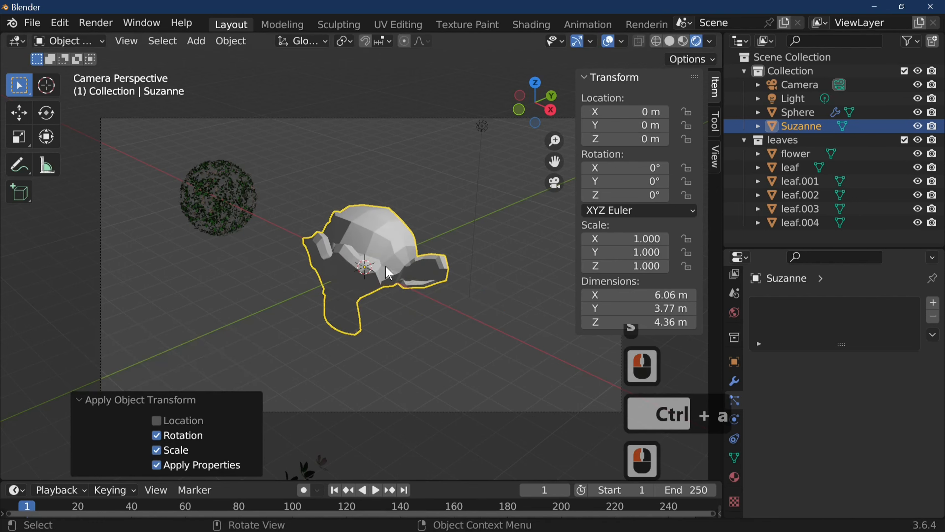
Step: Add a torus mesh about 6.31 m across and move it along the global X axis to about 6.52 m
{"action": "left_click", "coordinate": [196, 40]}
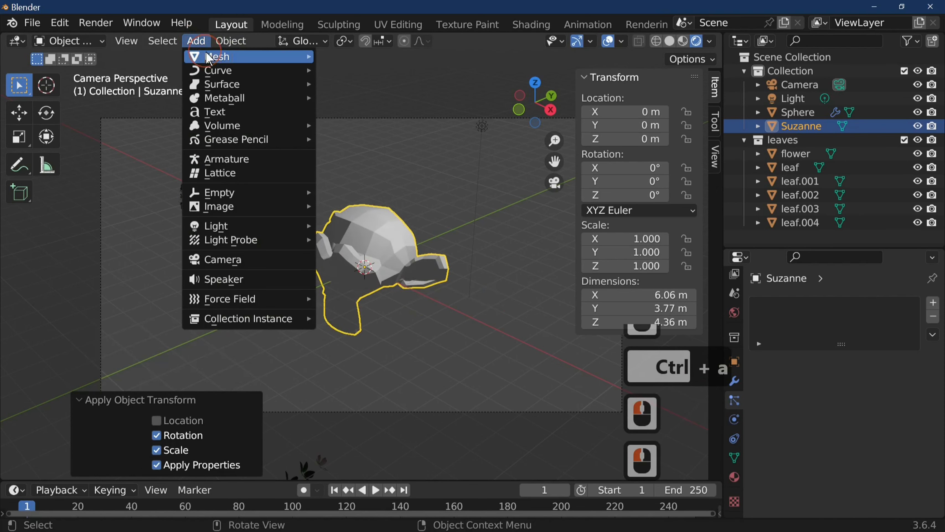
{"action": "mouse_move", "coordinate": [221, 57]}
{"action": "left_click", "coordinate": [371, 153]}
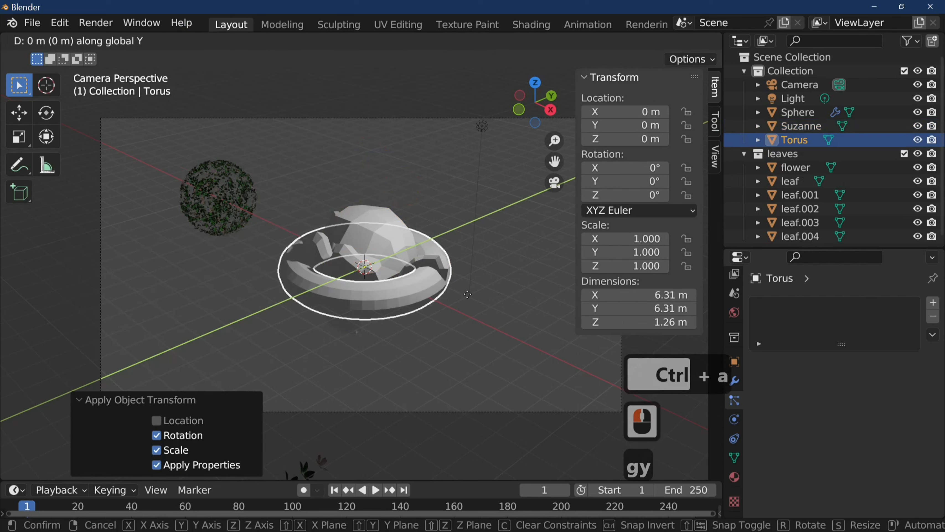
{"action": "key", "text": "x"}
{"action": "left_click", "coordinate": [415, 160]}
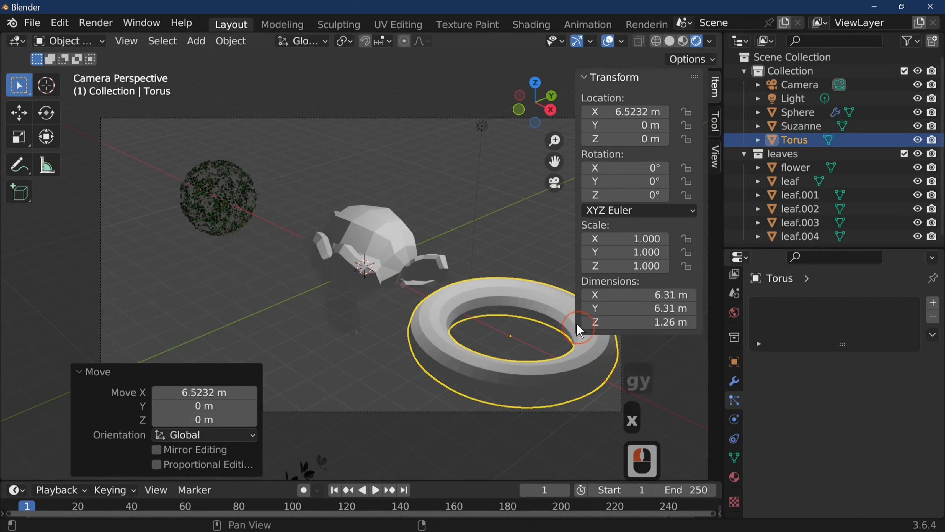
Step: Compare the particle systems of the sphere, the monkey and the torus by selecting each in turn
{"action": "scroll", "coordinate": [437, 185], "scroll_direction": "down", "scroll_amount": 2}
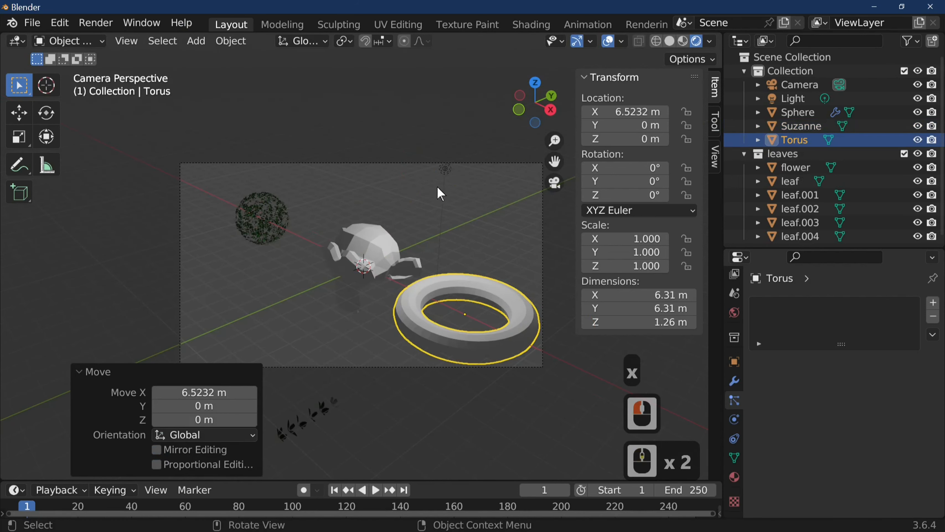
{"action": "left_click", "coordinate": [271, 213]}
{"action": "left_click", "coordinate": [415, 271]}
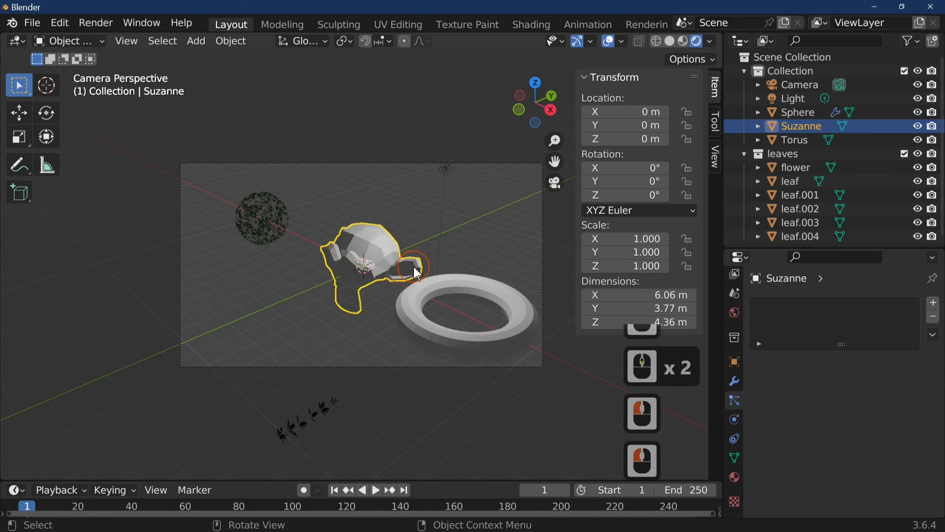
{"action": "left_click", "coordinate": [244, 218]}
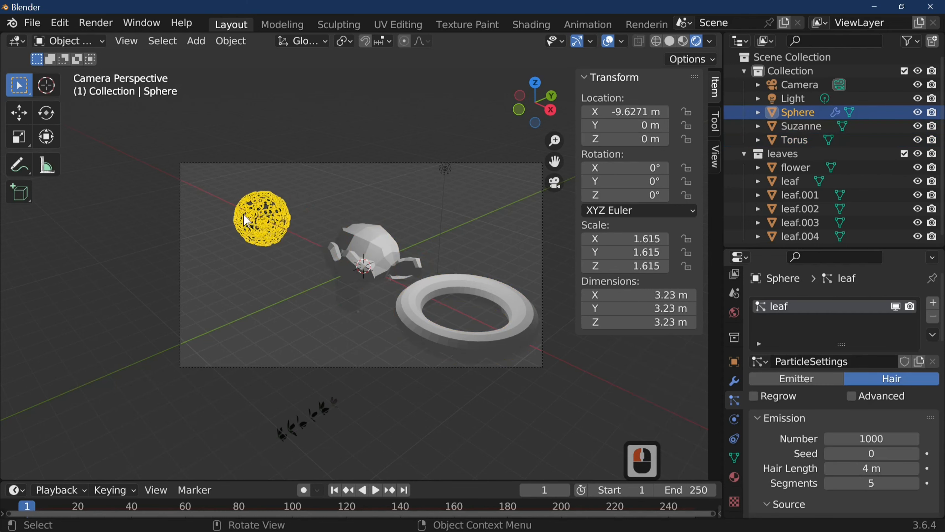
{"action": "left_click", "coordinate": [360, 253]}
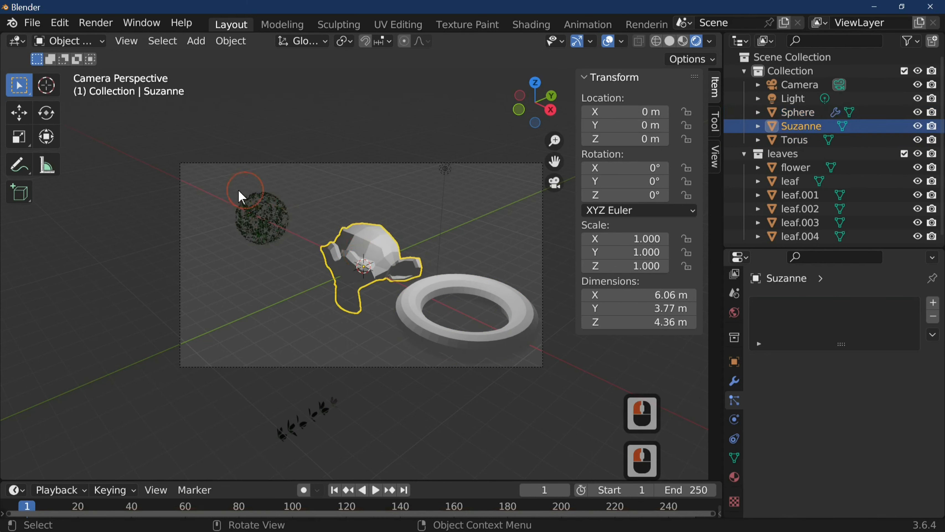
{"action": "double_click", "coordinate": [272, 219]}
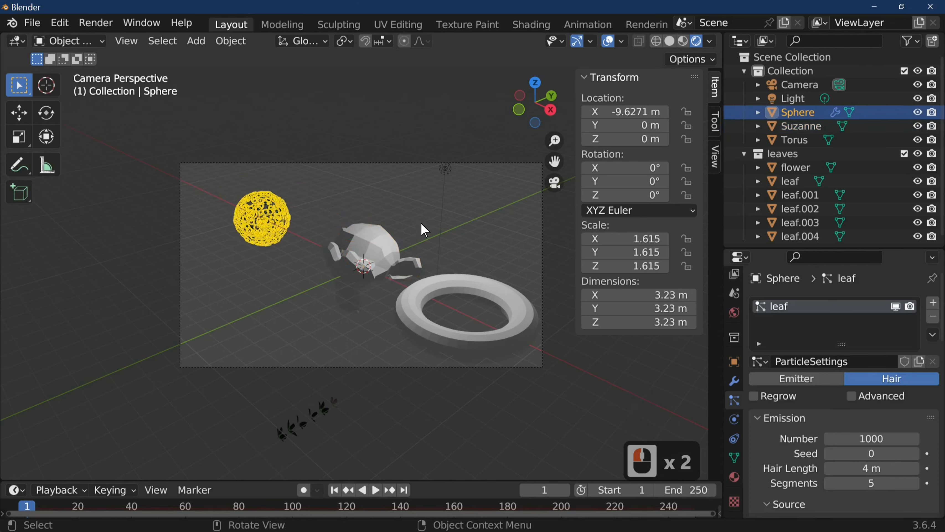
{"action": "left_click", "coordinate": [436, 293]}
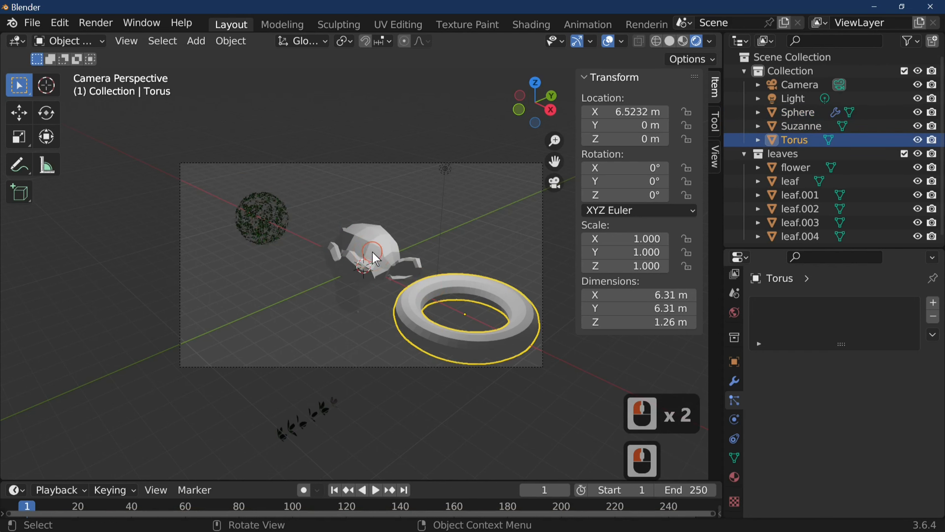
Step: Move the monkey along the global X axis to about -0.98 m, between the sphere and the torus
{"action": "left_click", "coordinate": [374, 253]}
{"action": "key", "text": "g"}
{"action": "key", "text": "x"}
{"action": "left_click", "coordinate": [365, 253]}
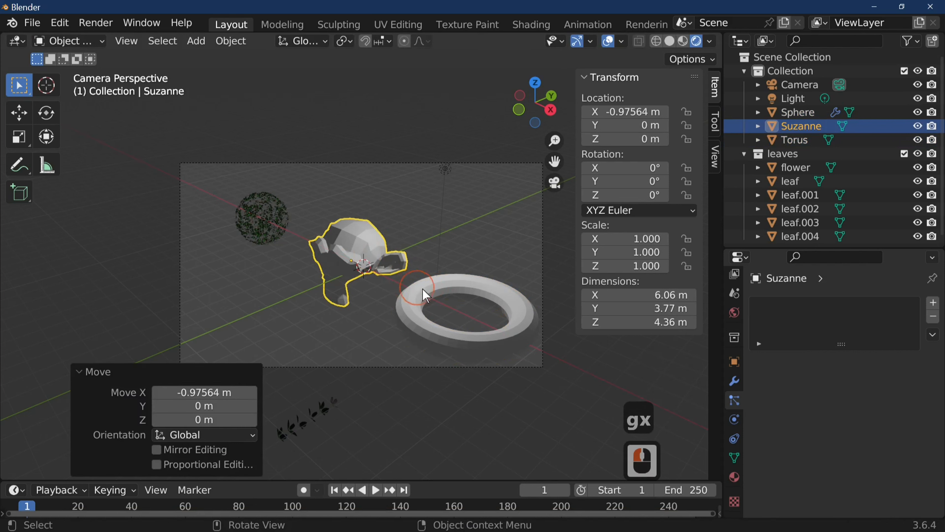
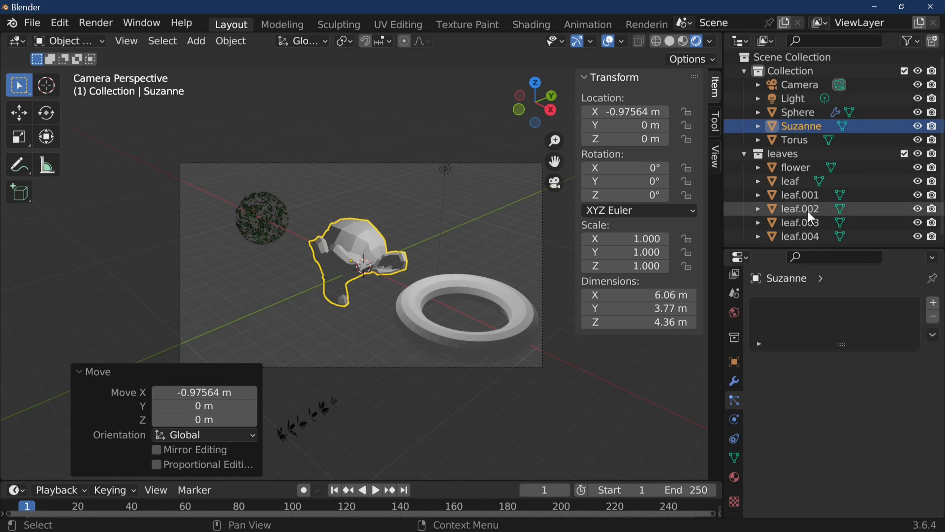
{"action": "scroll", "coordinate": [804, 239], "scroll_direction": "down", "scroll_amount": 1}
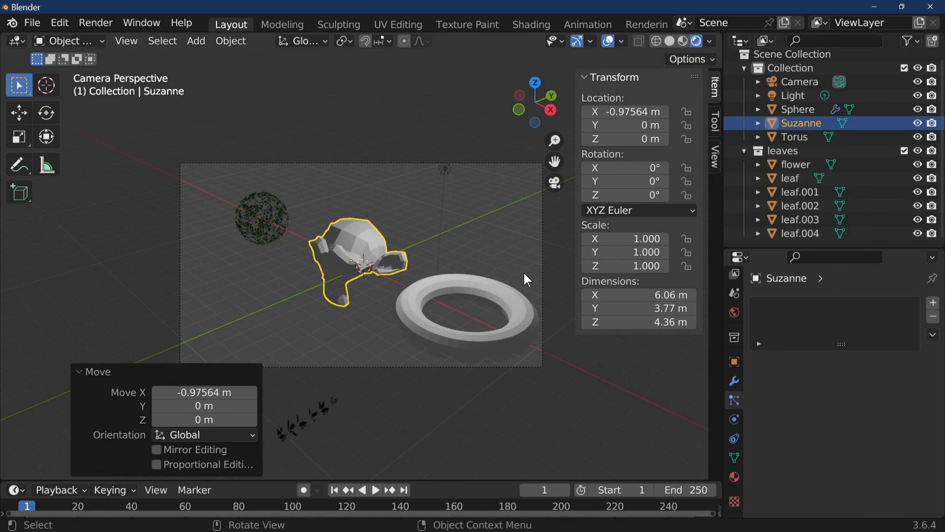
Step: Add a particle system to the monkey and assign it the sphere's existing ParticleSettings
{"action": "left_click", "coordinate": [378, 240]}
{"action": "left_click", "coordinate": [846, 396]}
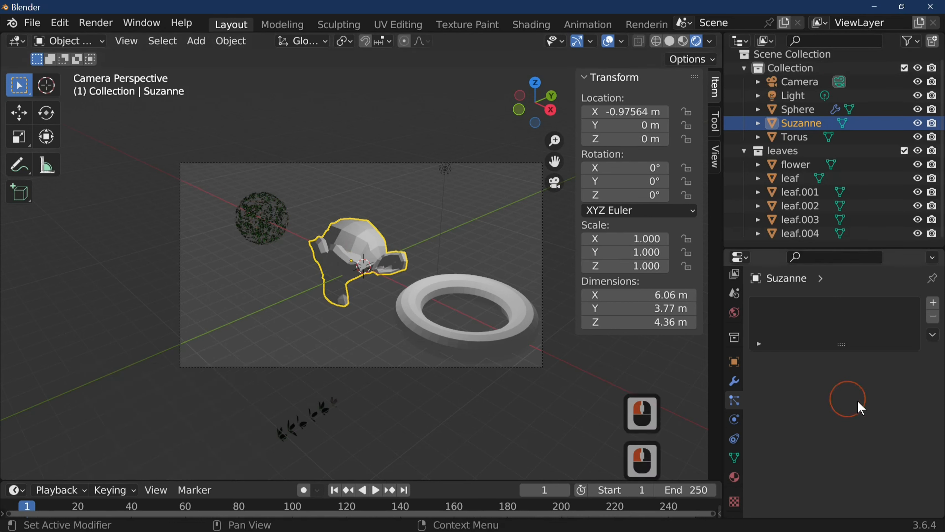
{"action": "left_click", "coordinate": [933, 302]}
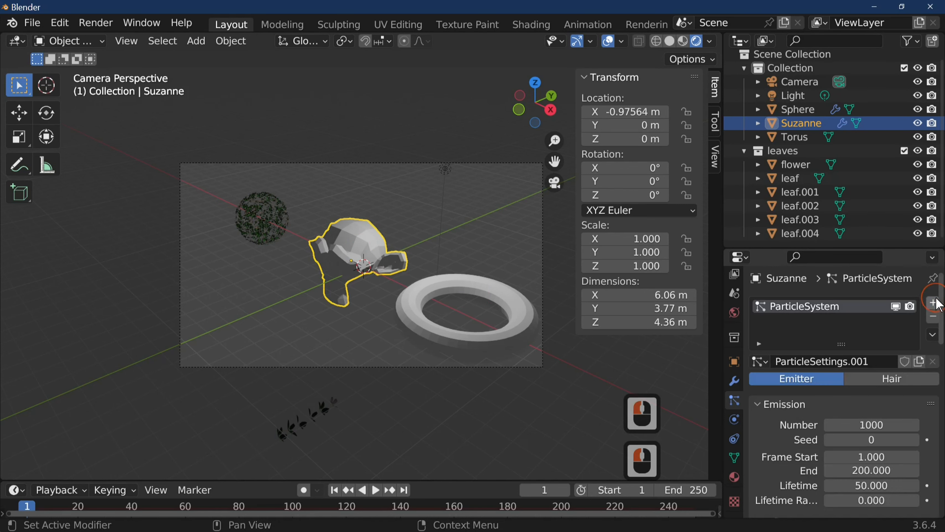
{"action": "left_click", "coordinate": [758, 361]}
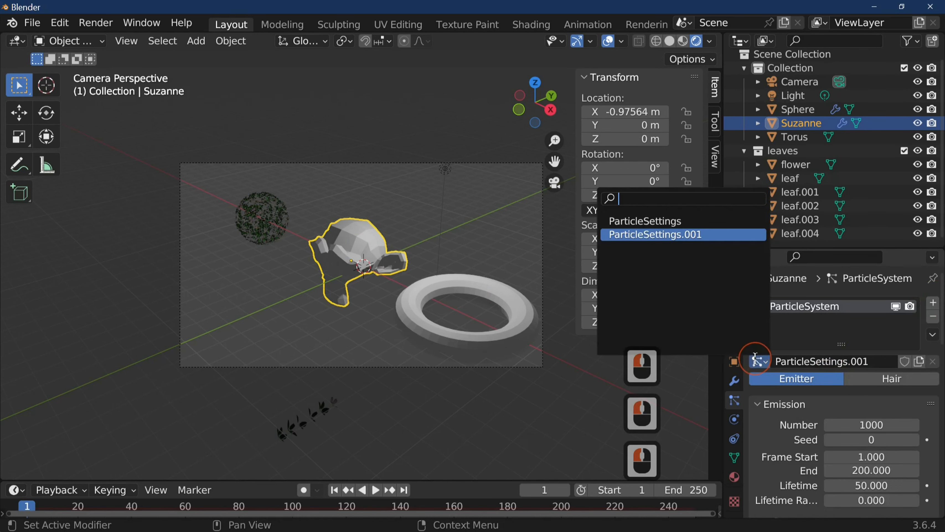
{"action": "left_click", "coordinate": [661, 223]}
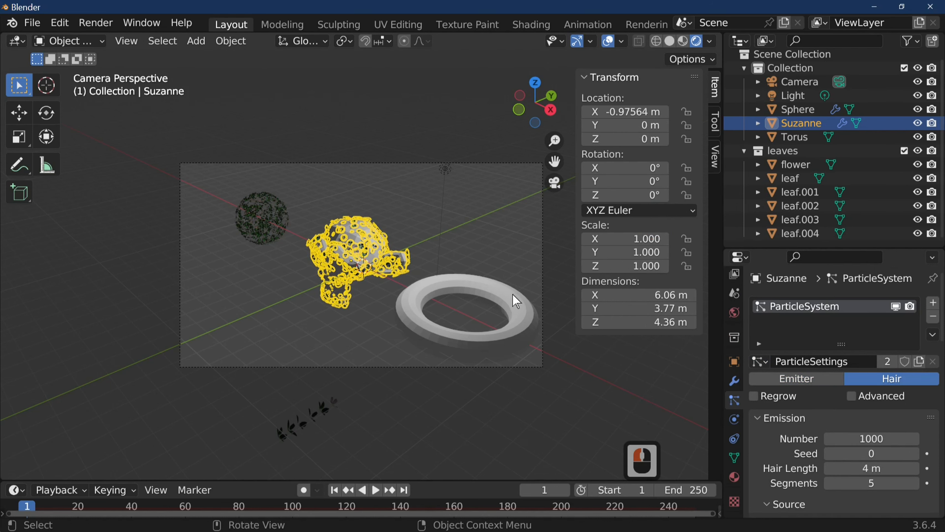
Step: Add a particle system to the torus and assign it the shared ParticleSettings
{"action": "left_click", "coordinate": [516, 301]}
{"action": "left_click", "coordinate": [932, 303]}
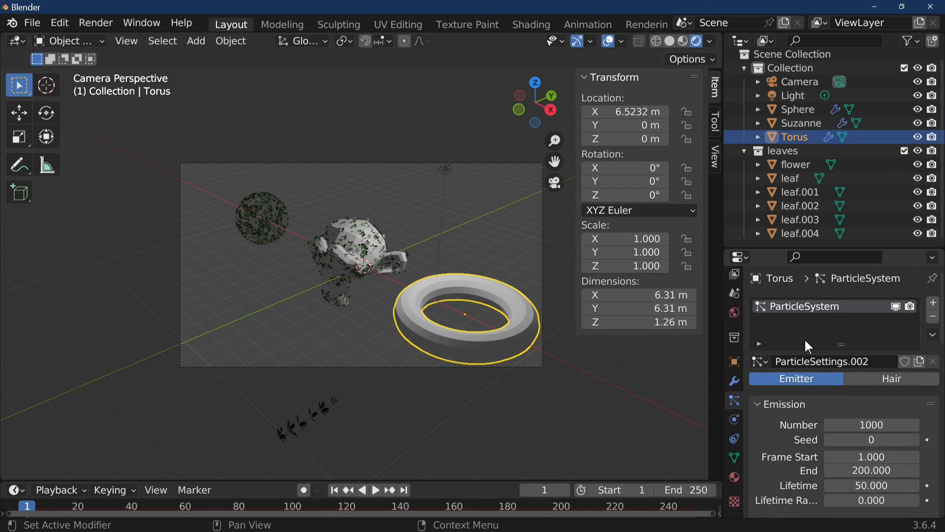
{"action": "left_click", "coordinate": [761, 361]}
{"action": "left_click", "coordinate": [666, 222]}
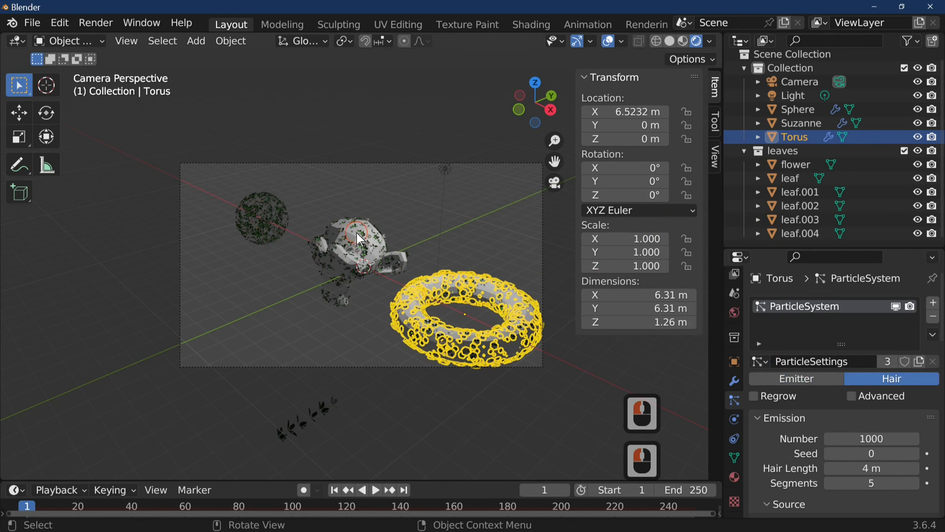
Step: Disable Show Emitter in the viewport display for both the monkey and the torus
{"action": "left_click", "coordinate": [346, 233]}
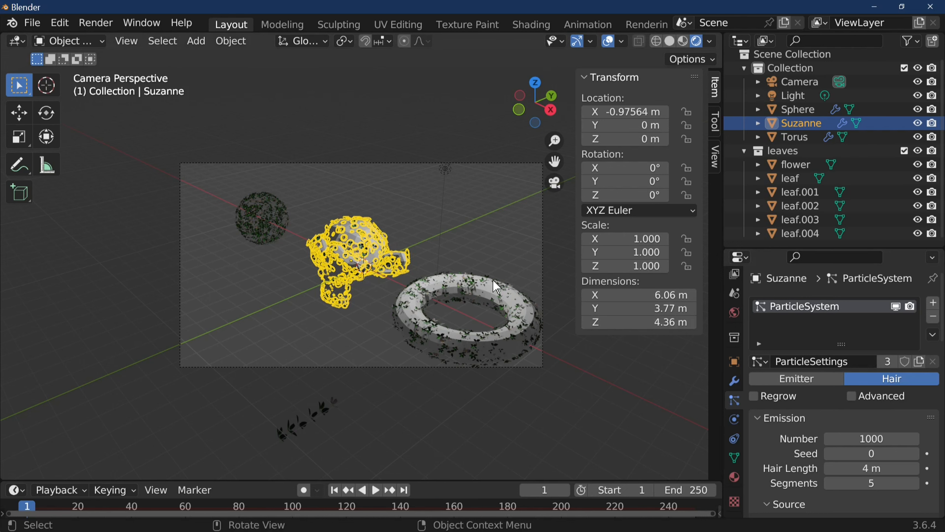
{"action": "scroll", "coordinate": [831, 473], "scroll_direction": "down", "scroll_amount": 10}
{"action": "left_click", "coordinate": [828, 468]}
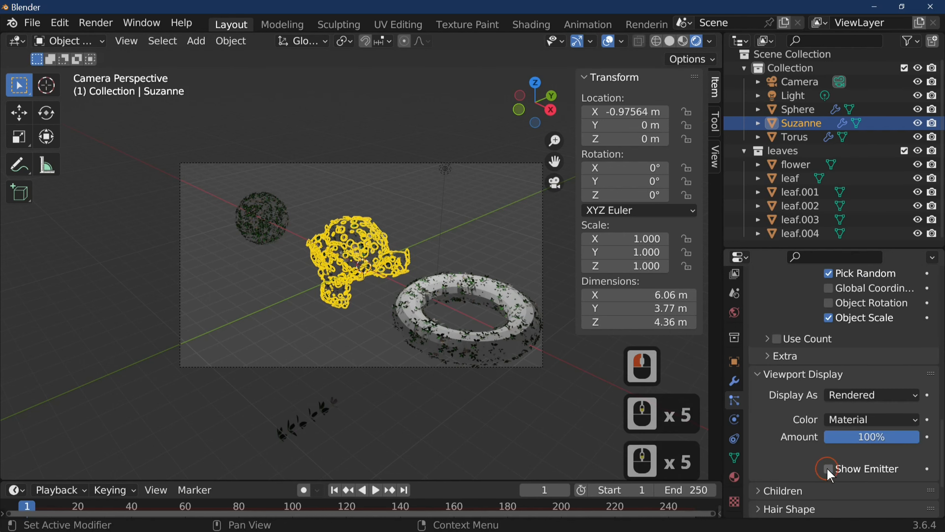
{"action": "left_click", "coordinate": [482, 290]}
Step: Add a ground plane, scale it to about 13.375, and lower it along global Z to about -1.58 m
{"action": "left_click", "coordinate": [196, 40]}
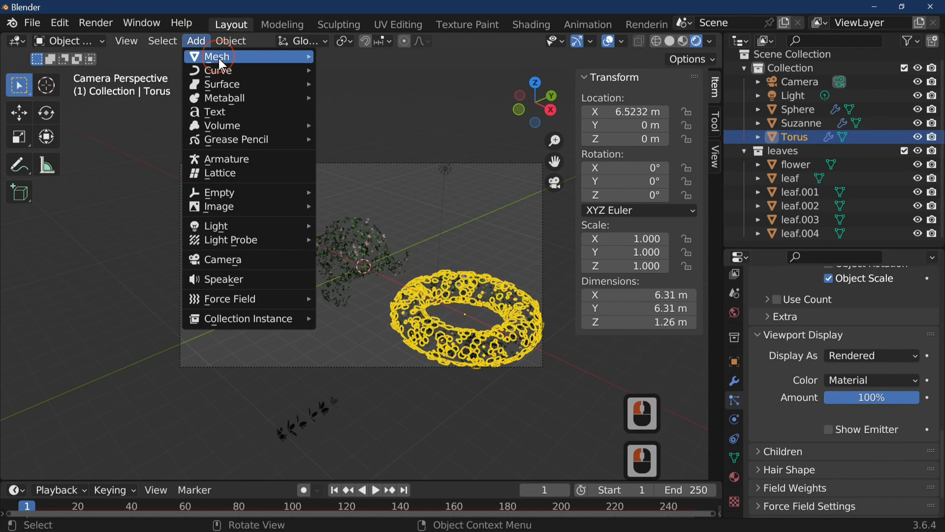
{"action": "mouse_move", "coordinate": [221, 65]}
{"action": "left_click", "coordinate": [349, 57]}
{"action": "key", "text": "s"}
{"action": "left_click", "coordinate": [368, 357]}
{"action": "key", "text": "g"}
{"action": "key", "text": "z"}
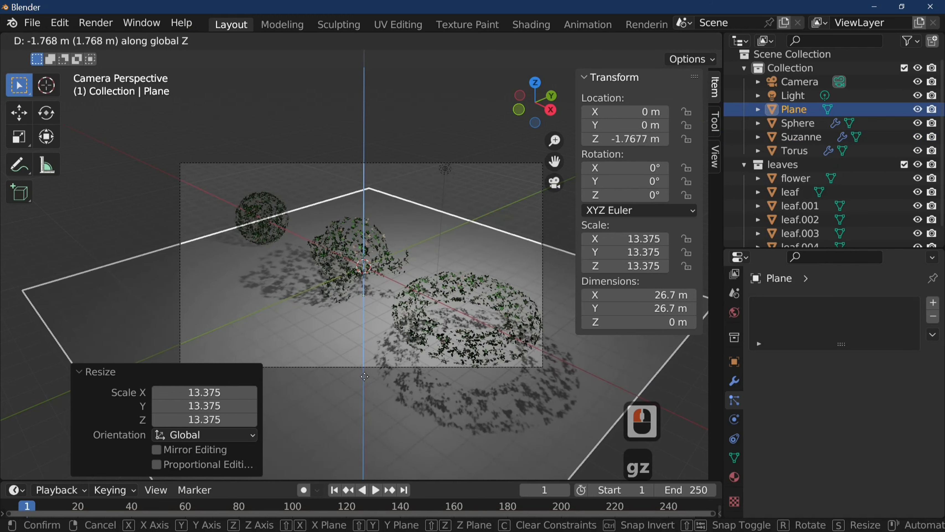
{"action": "left_click", "coordinate": [365, 379]}
Step: Examine the leaves, flowers and ground shadows of the torus, monkey and sphere from several angles and distances
{"action": "middle_click_drag", "start_coordinate": [302, 306], "coordinate": [376, 373]}
{"action": "scroll", "coordinate": [360, 313], "scroll_direction": "up", "scroll_amount": 3}
{"action": "left_click", "coordinate": [439, 320]}
{"action": "scroll", "coordinate": [458, 333], "scroll_direction": "up", "scroll_amount": 4}
{"action": "scroll", "coordinate": [447, 335], "scroll_direction": "down", "scroll_amount": 3}
{"action": "scroll", "coordinate": [409, 357], "scroll_direction": "up", "scroll_amount": 4}
{"action": "scroll", "coordinate": [413, 363], "scroll_direction": "up", "scroll_amount": 1}
{"action": "scroll", "coordinate": [412, 363], "scroll_direction": "down", "scroll_amount": 2}
{"action": "scroll", "coordinate": [376, 373], "scroll_direction": "down", "scroll_amount": 4}
{"action": "scroll", "coordinate": [458, 391], "scroll_direction": "up", "scroll_amount": 2}
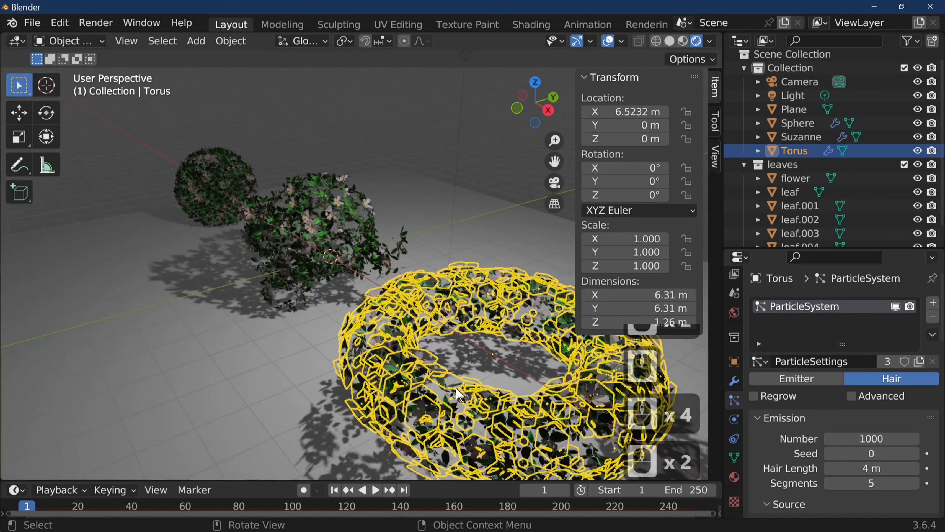
{"action": "left_click", "coordinate": [320, 358]}
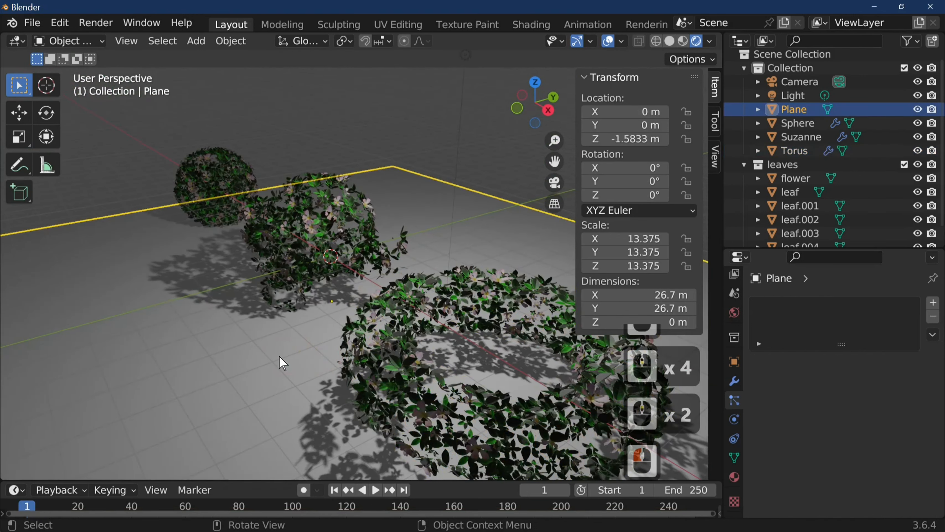
{"action": "middle_click_drag", "start_coordinate": [278, 353], "coordinate": [313, 358]}
{"action": "scroll", "coordinate": [341, 353], "scroll_direction": "up", "scroll_amount": 2}
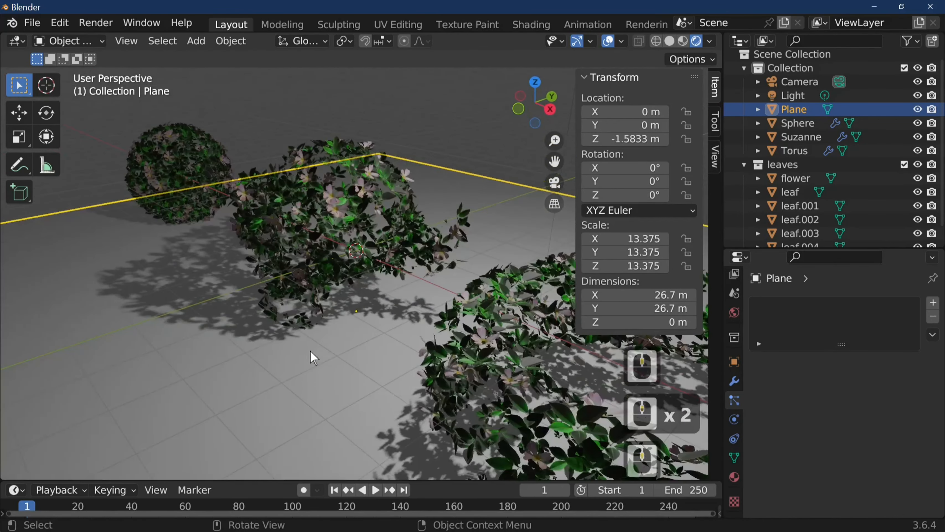
{"action": "scroll", "coordinate": [313, 358], "scroll_direction": "down", "scroll_amount": 3}
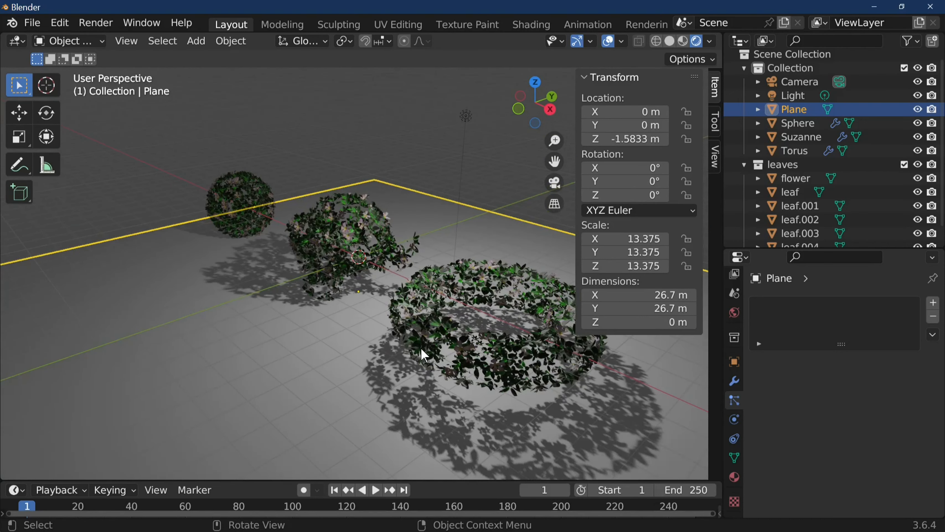
{"action": "middle_click_drag", "start_coordinate": [424, 355], "coordinate": [420, 385]}
{"action": "scroll", "coordinate": [425, 363], "scroll_direction": "up", "scroll_amount": 2}
{"action": "scroll", "coordinate": [425, 363], "scroll_direction": "down", "scroll_amount": 3}
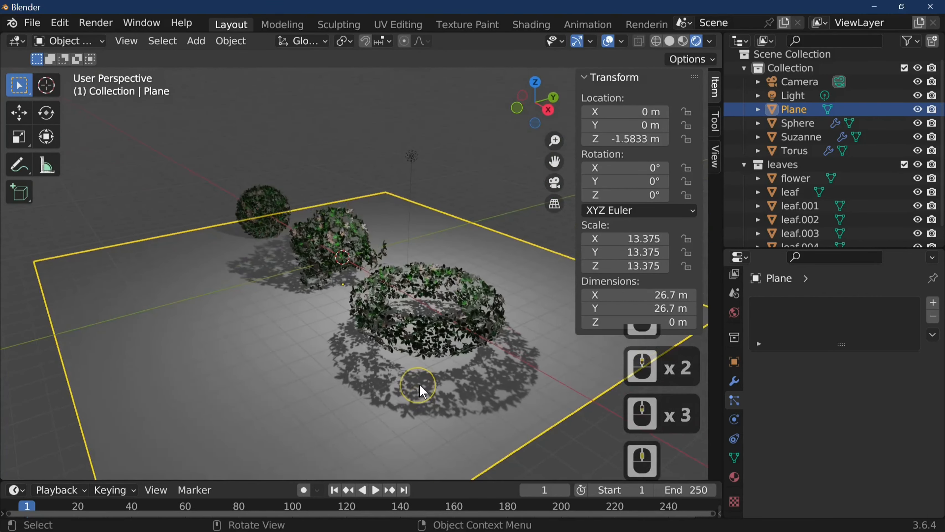
{"action": "scroll", "coordinate": [422, 391], "scroll_direction": "up", "scroll_amount": 2}
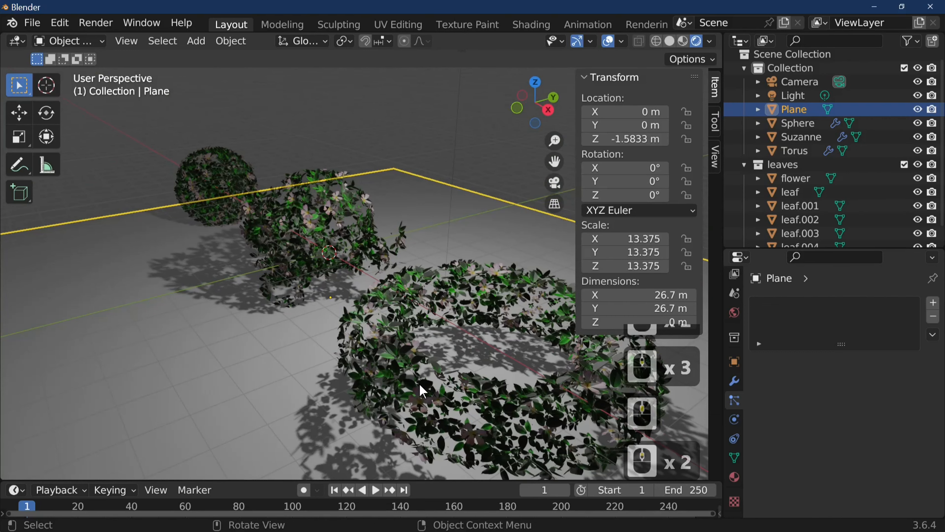